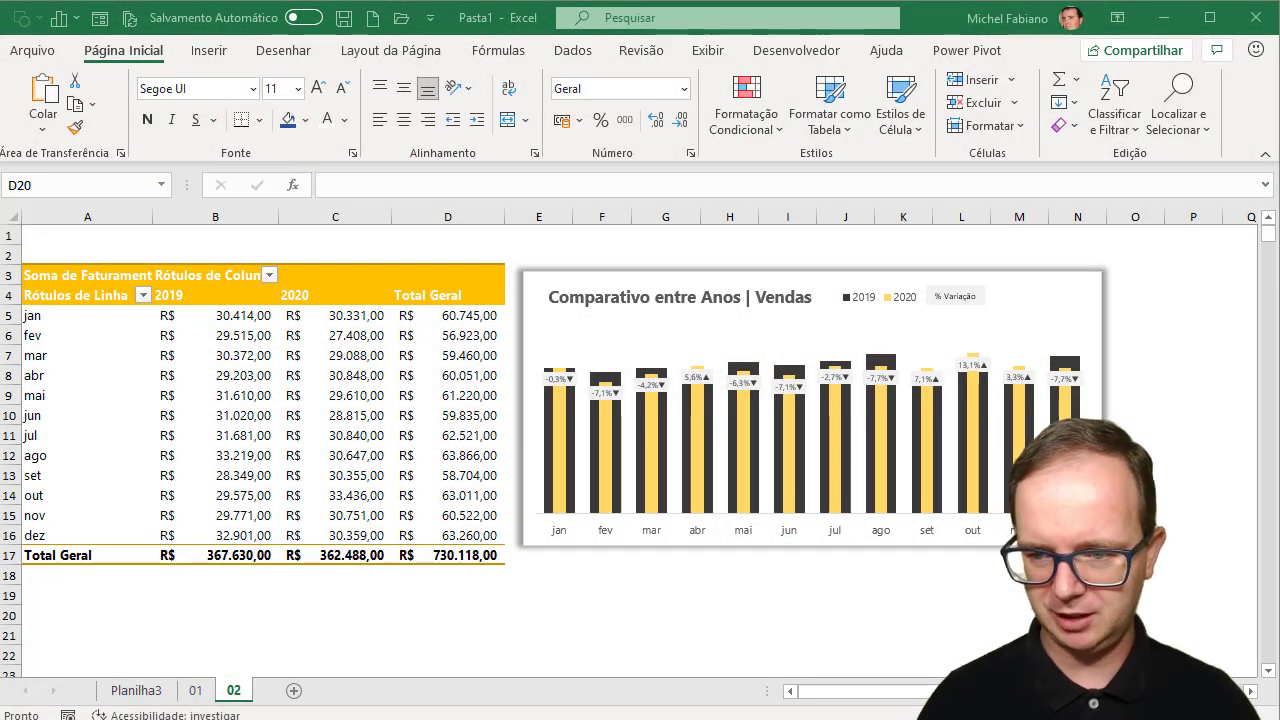
- Look through sheets 01 and Planilha3, then return to sheet 02 with the chart
{"action": "scroll", "coordinate": [629, 443], "scroll_direction": "up", "scroll_amount": 2}
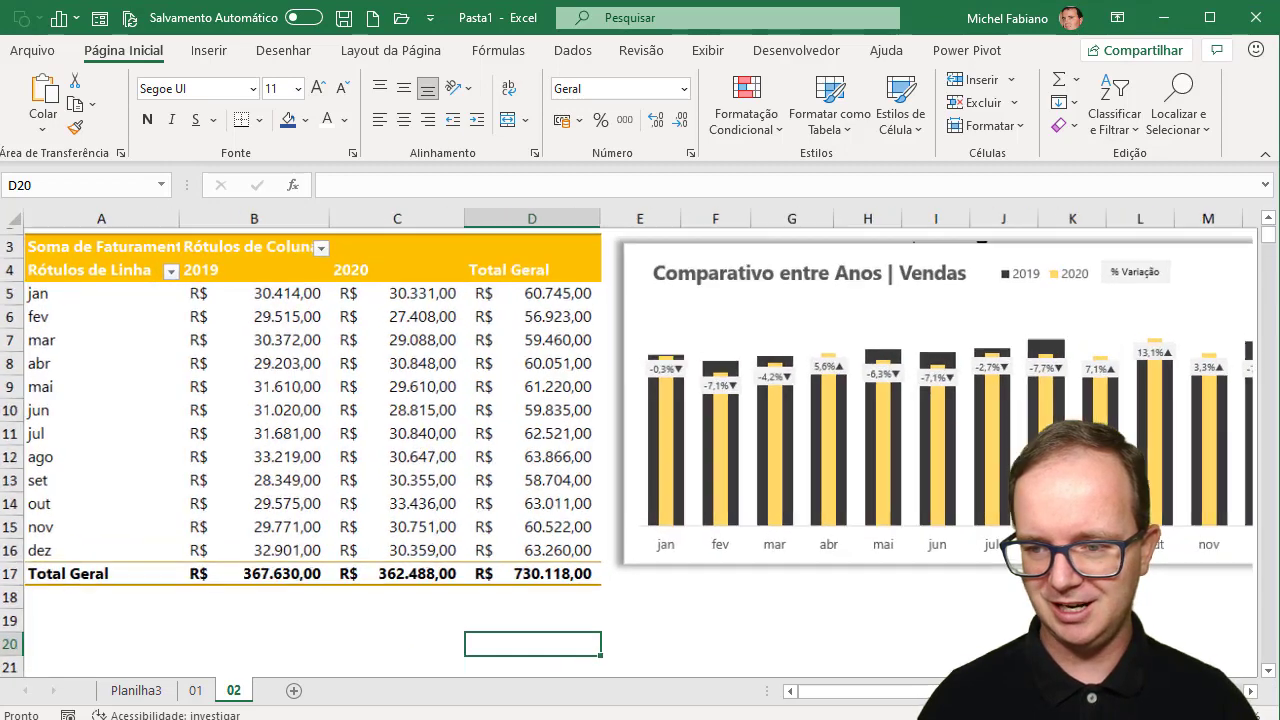
{"action": "scroll", "coordinate": [1253, 693], "scroll_direction": "right", "scroll_amount": 2}
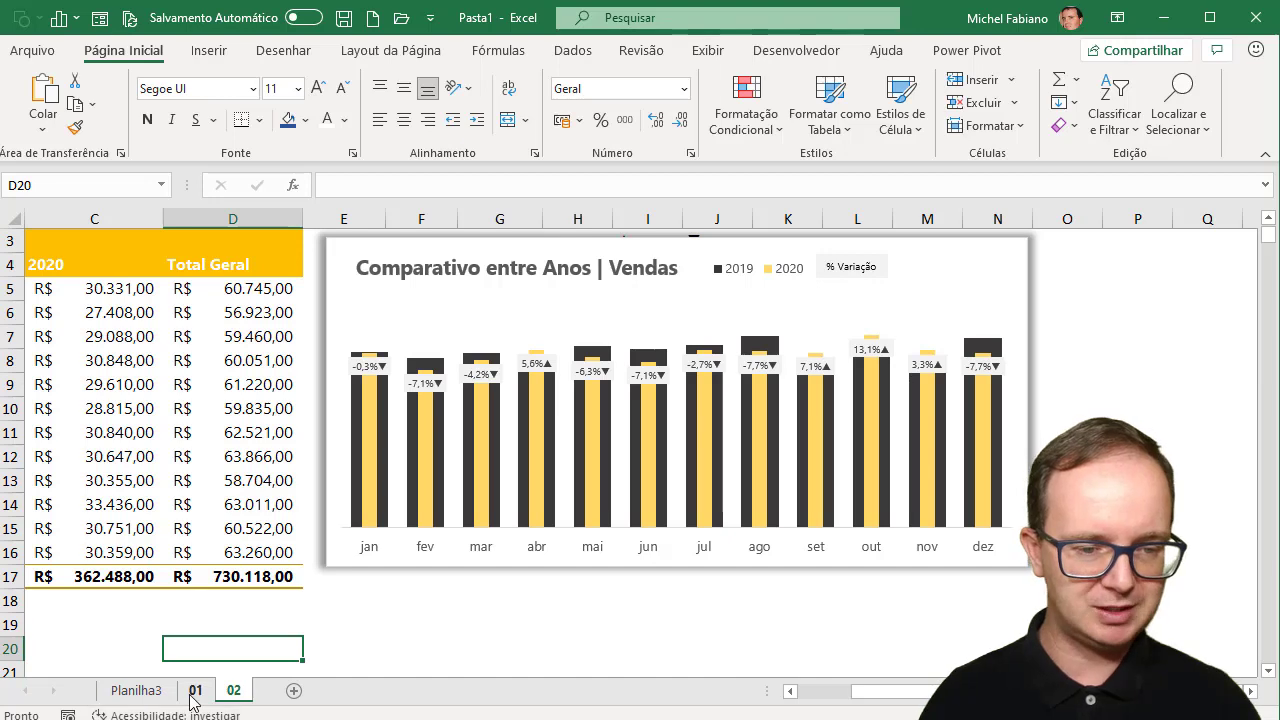
{"action": "left_click", "coordinate": [194, 691]}
{"action": "left_click", "coordinate": [136, 690]}
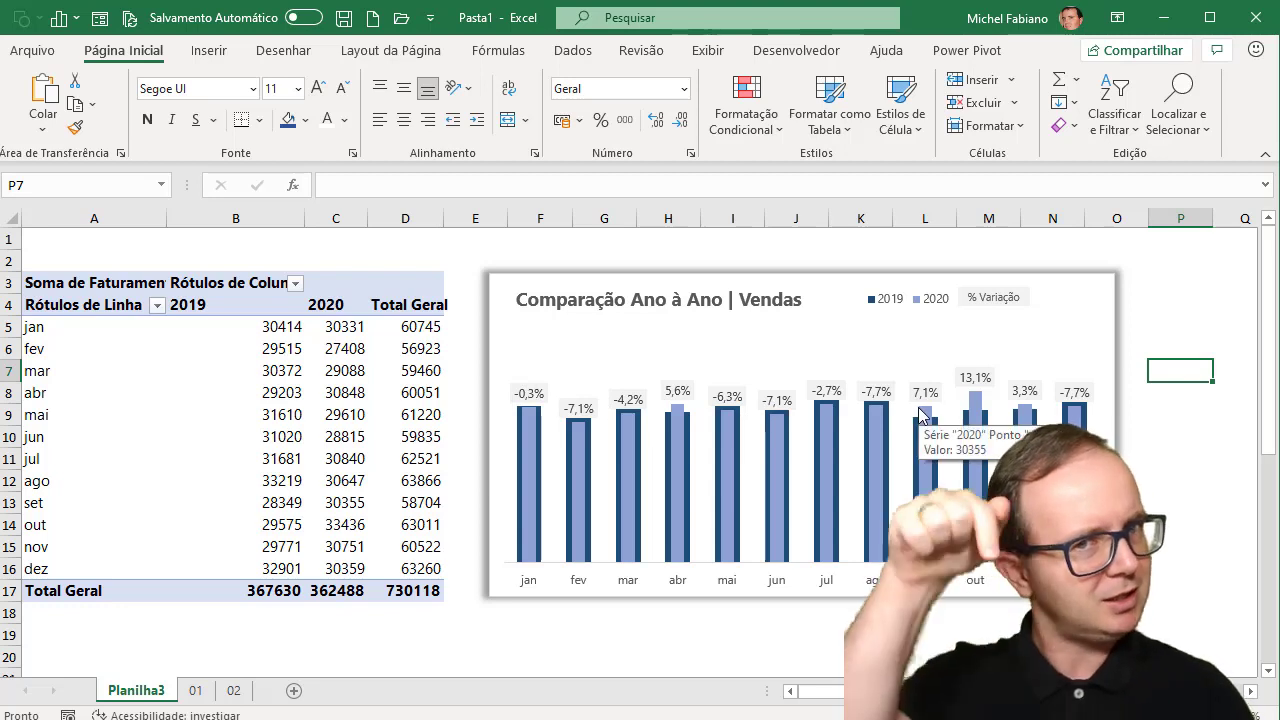
{"action": "mouse_move", "coordinate": [924, 416]}
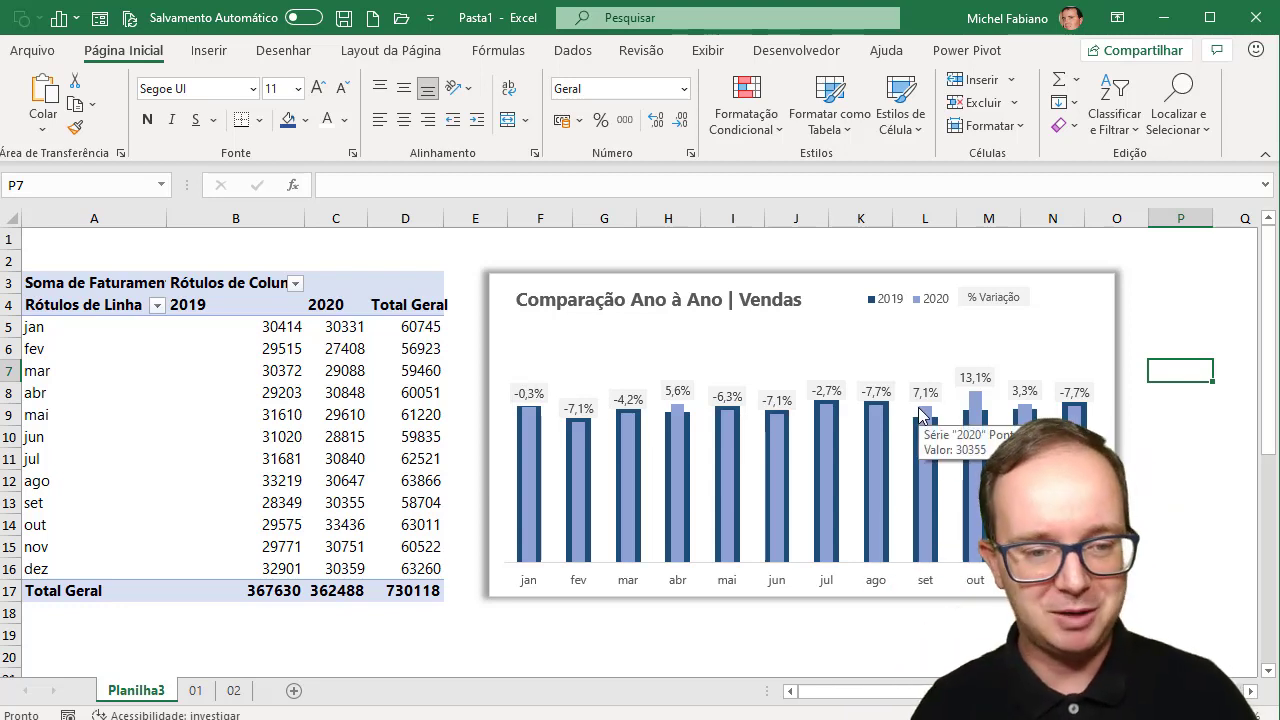
{"action": "left_click", "coordinate": [233, 690]}
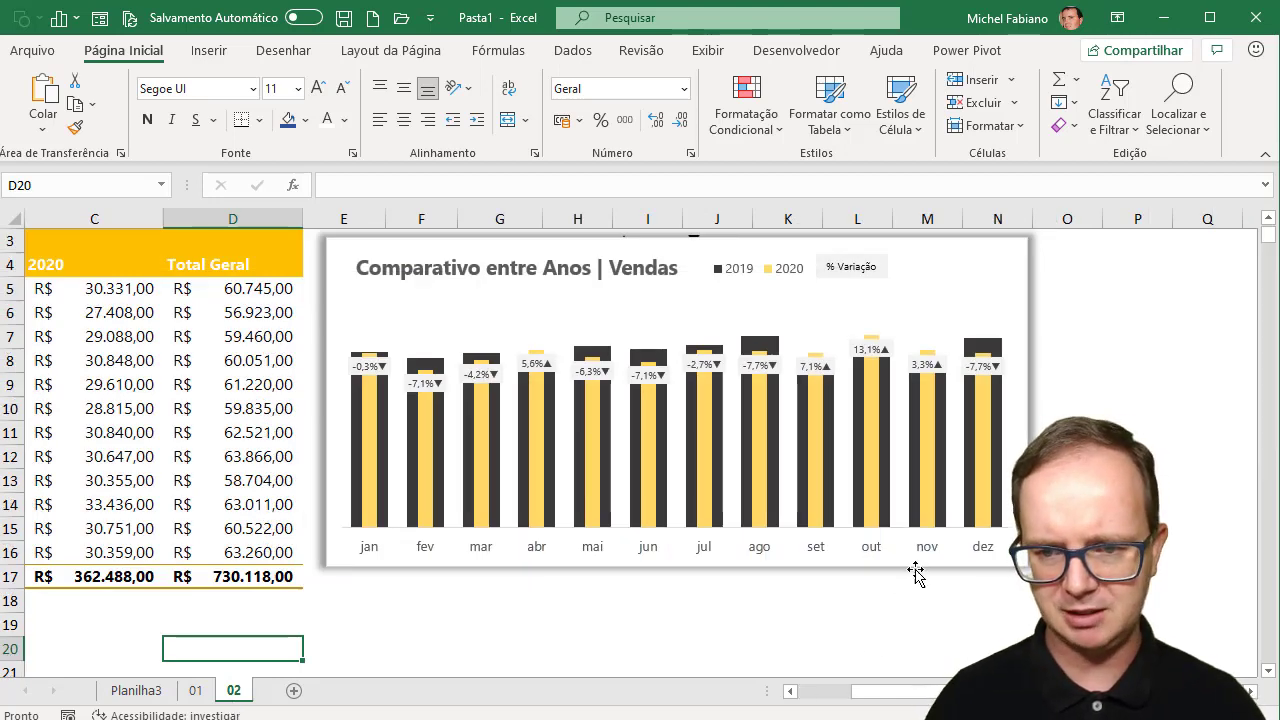
- Move the chart aside and clear the arrow labels in columns G to J
{"action": "left_click_drag", "start_coordinate": [931, 566], "coordinate": [1174, 636]}
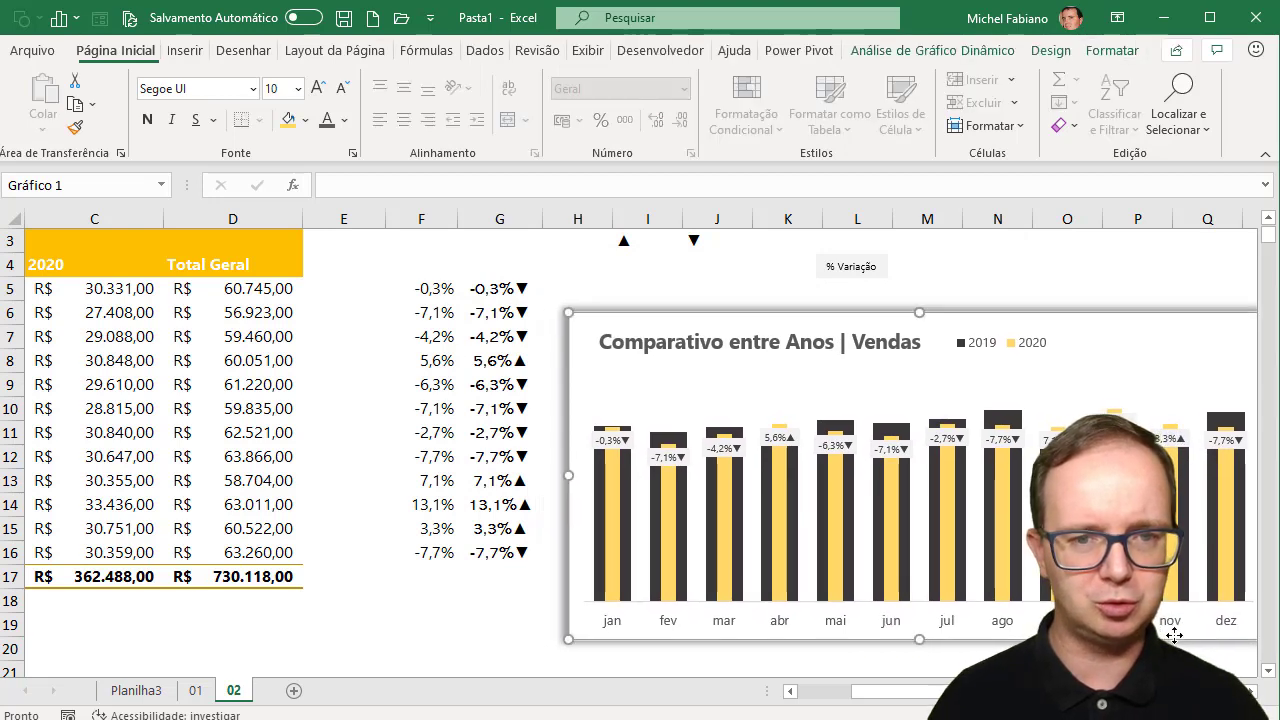
{"action": "left_click_drag", "start_coordinate": [510, 211], "coordinate": [720, 218]}
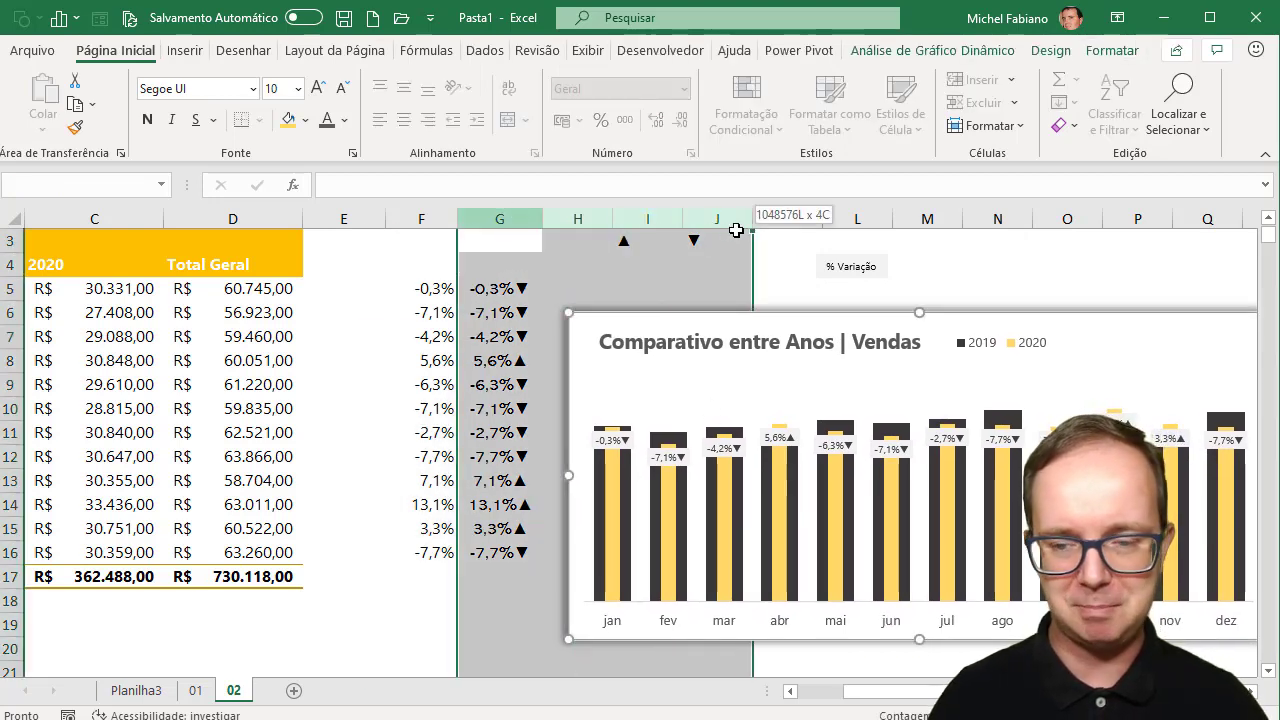
{"action": "key", "text": "Delete"}
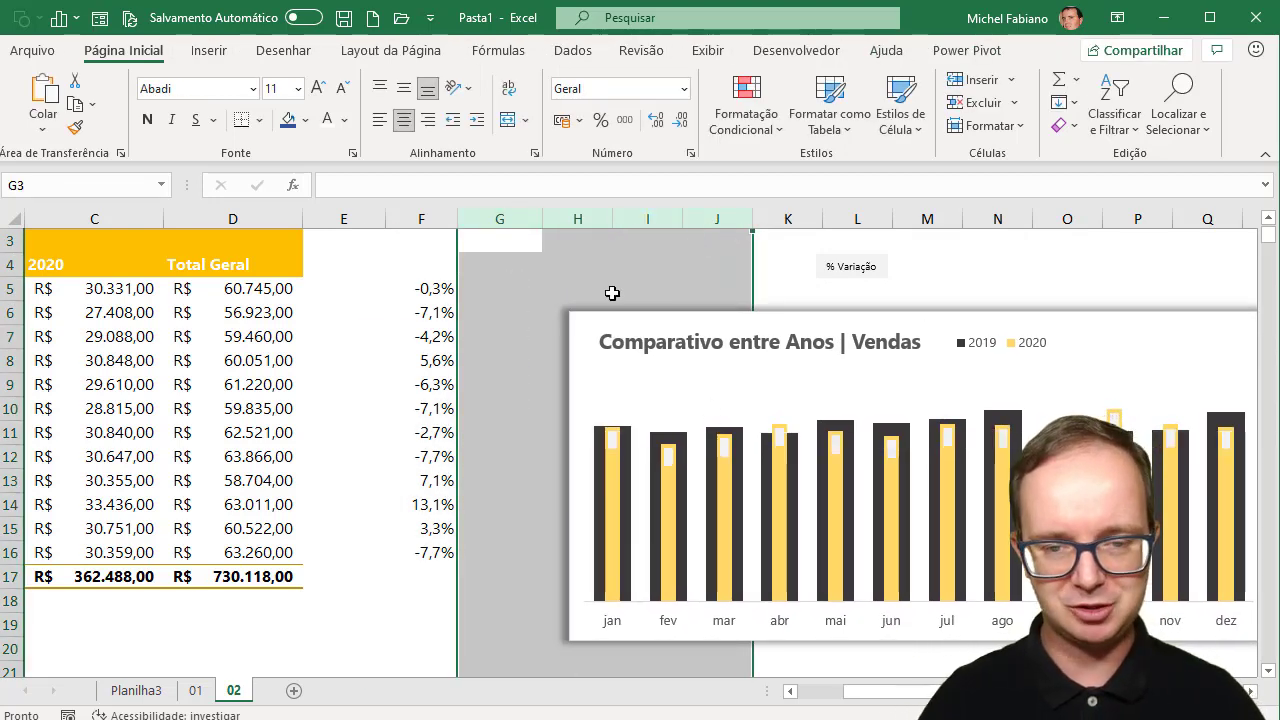
{"action": "left_click", "coordinate": [432, 292]}
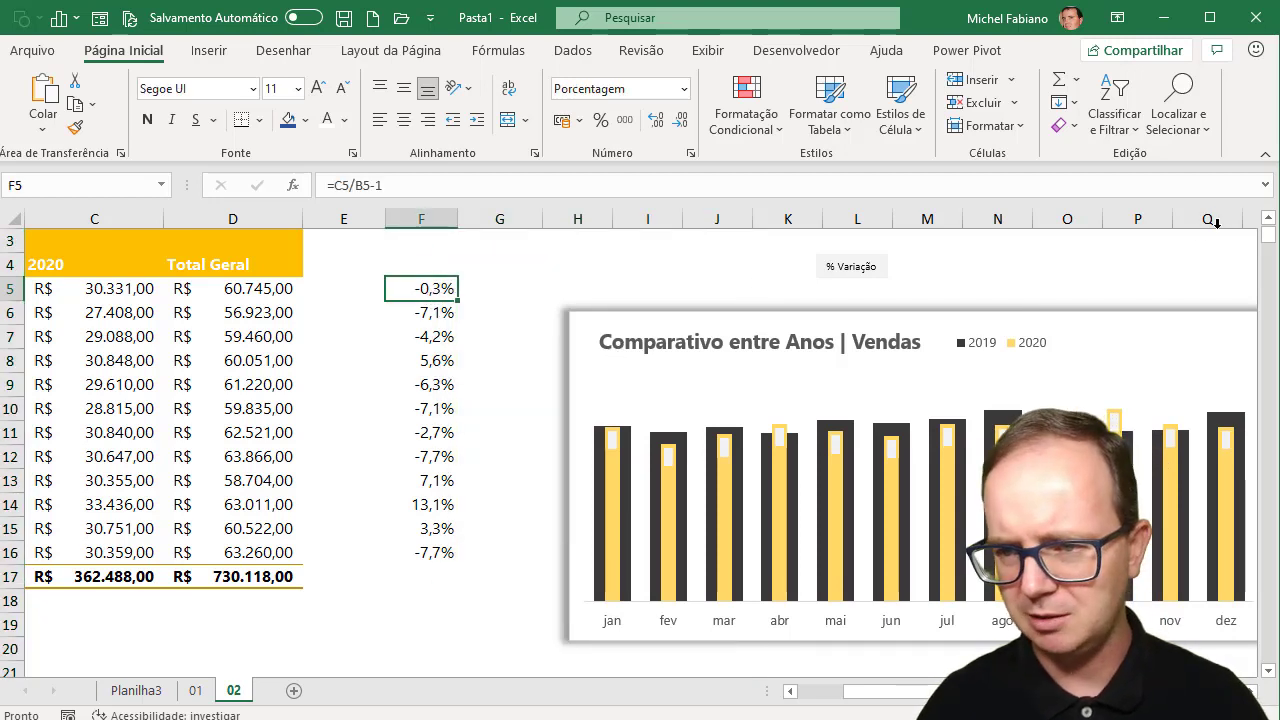
- Remove the white marker series from the chart and check the F5:F16 variation formulas
{"action": "left_click", "coordinate": [614, 445]}
{"action": "key", "text": "Escape"}
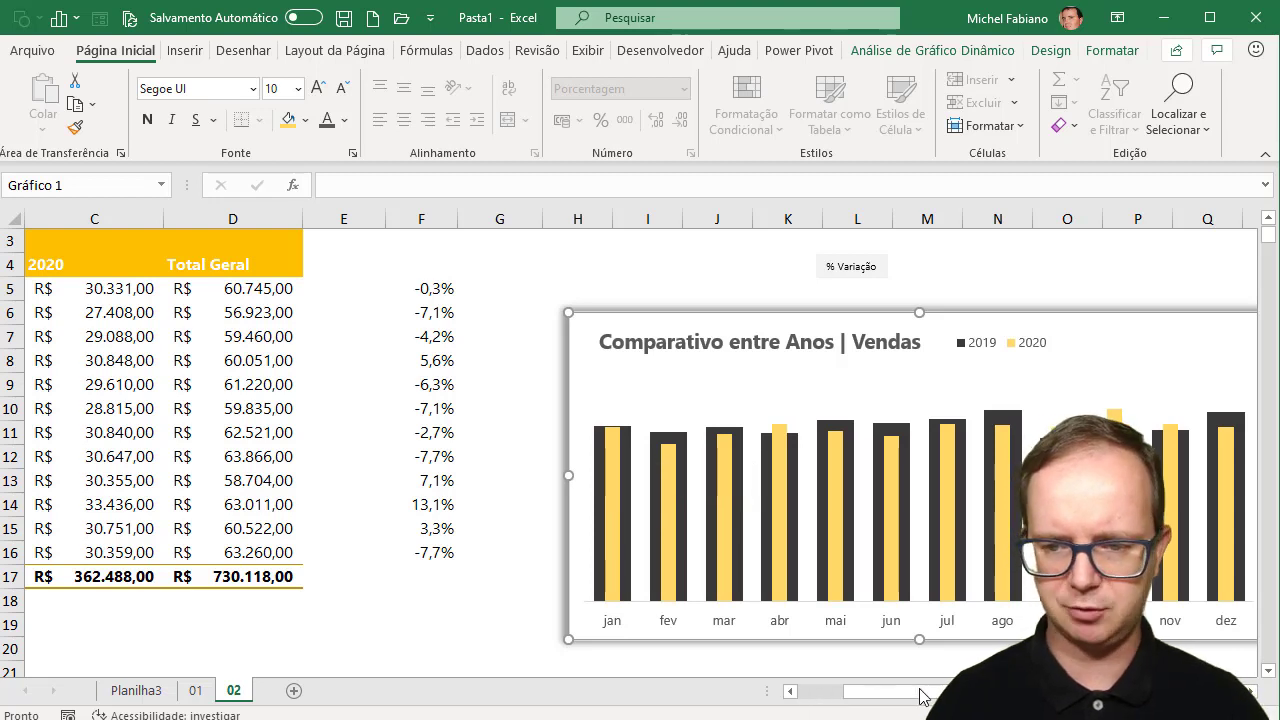
{"action": "mouse_move", "coordinate": [652, 316]}
{"action": "left_mouse_down"}
{"action": "mouse_move", "coordinate": [994, 252]}
{"action": "mouse_move", "coordinate": [995, 240]}
{"action": "left_mouse_up"}
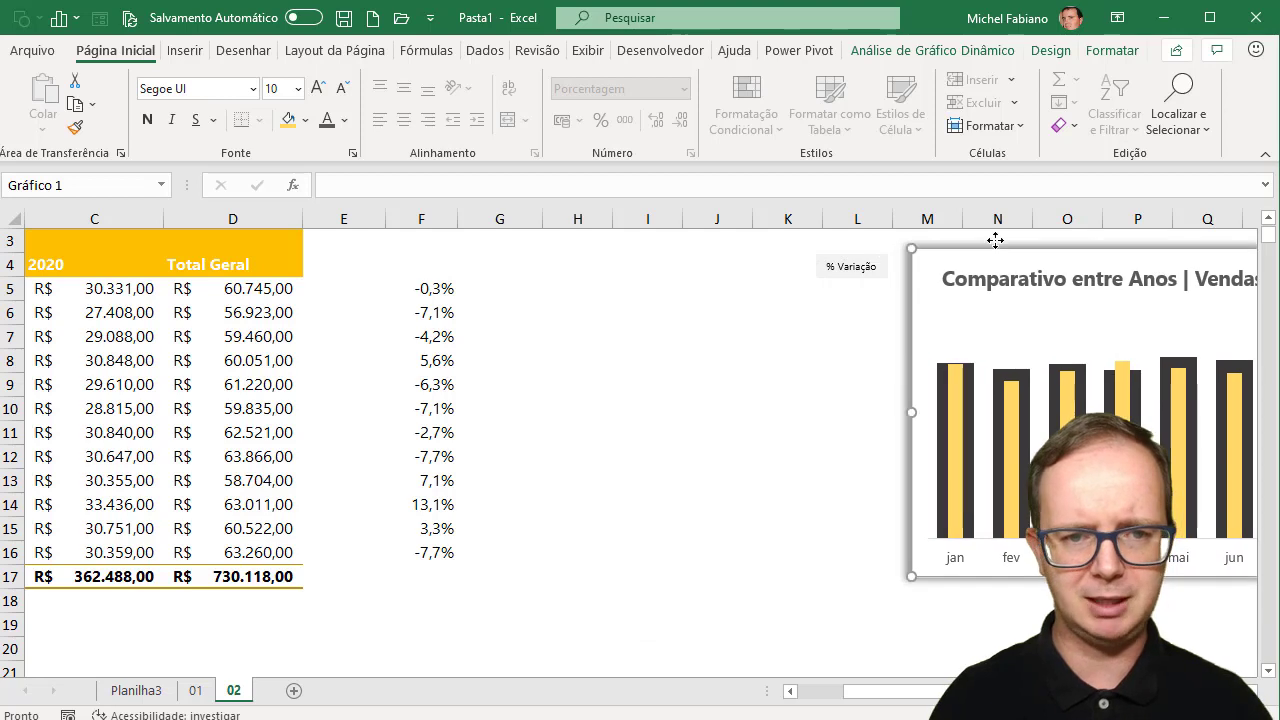
{"action": "left_click_drag", "start_coordinate": [423, 288], "coordinate": [432, 535]}
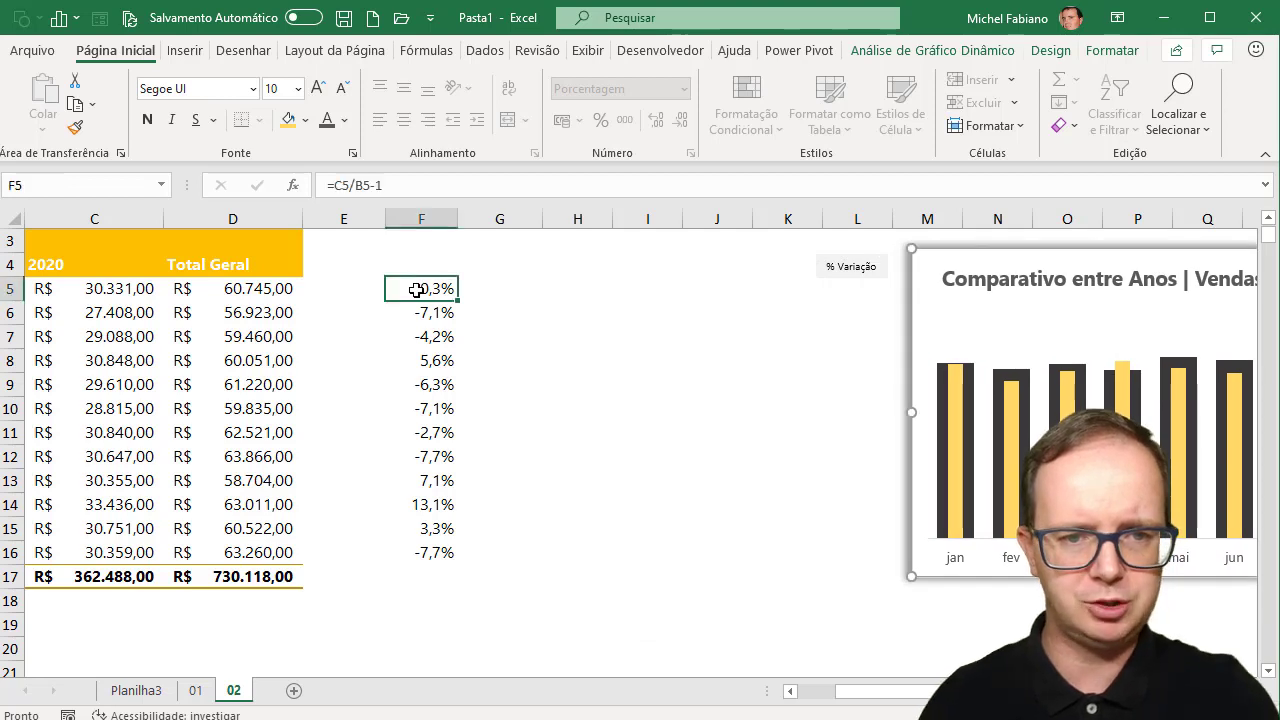
{"action": "left_click", "coordinate": [428, 545]}
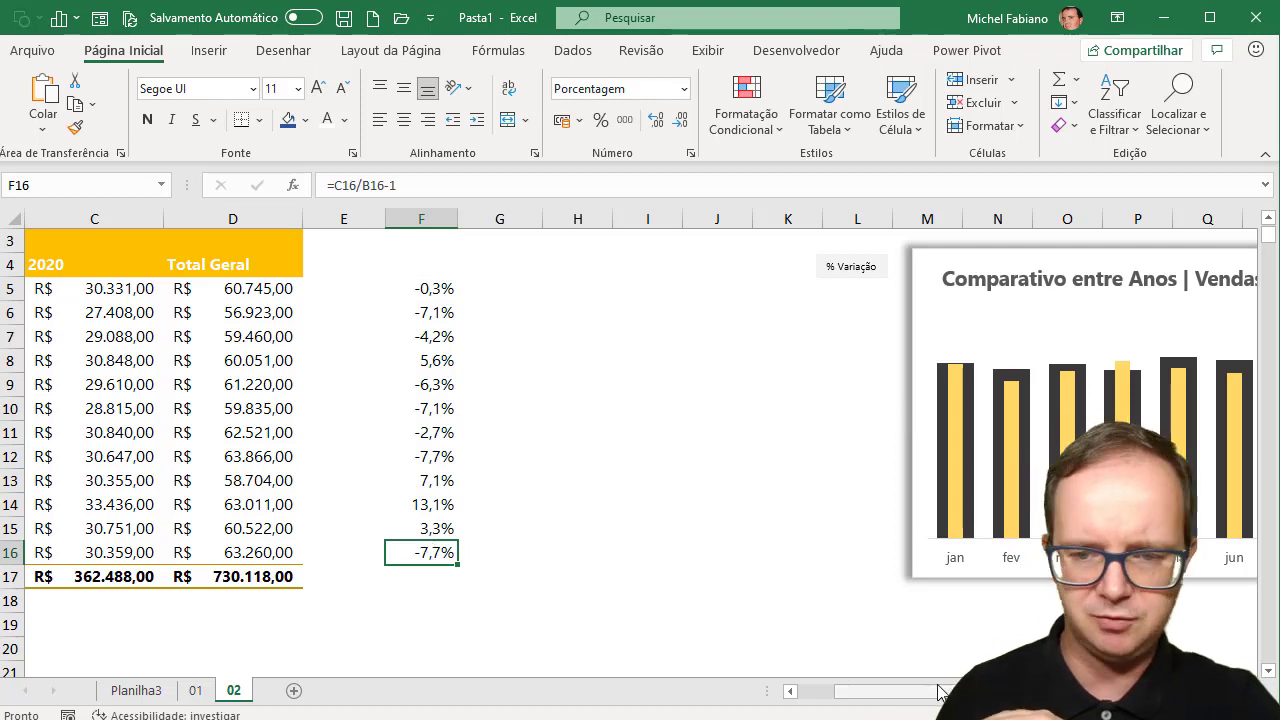
- Erase the existing variation values in F5:F16
{"action": "left_click_drag", "start_coordinate": [920, 698], "coordinate": [870, 698]}
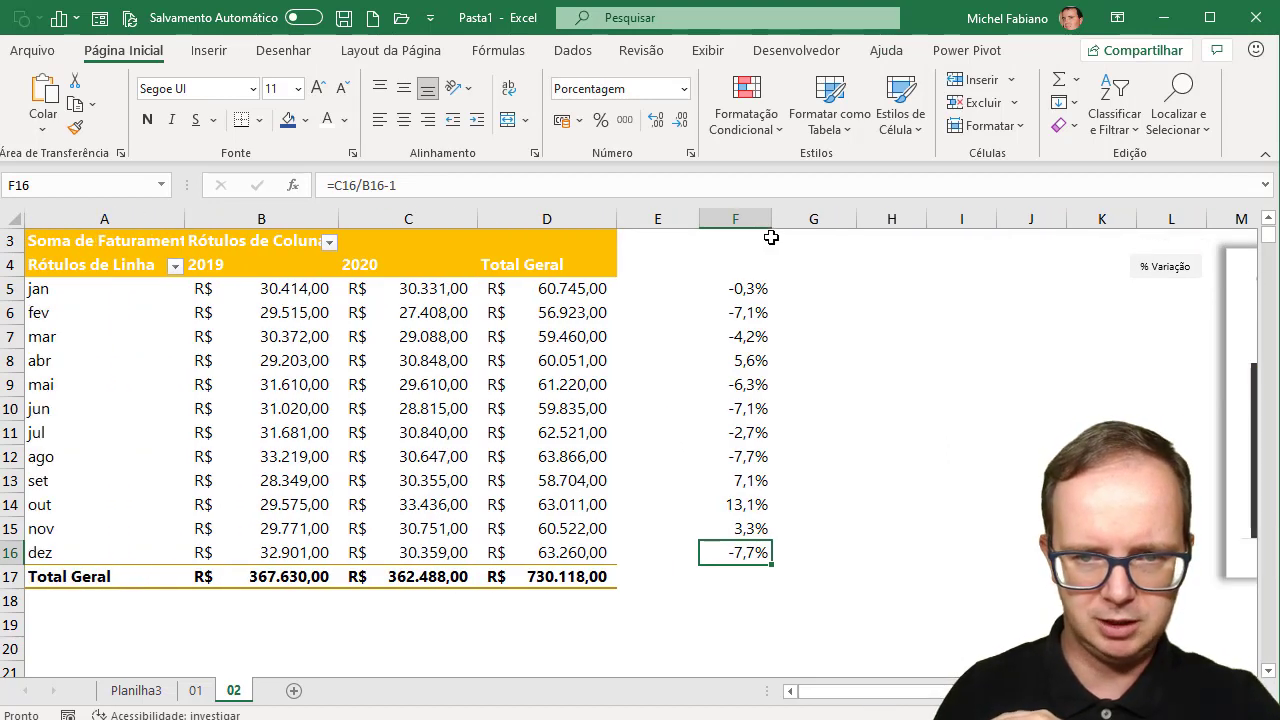
{"action": "left_click_drag", "start_coordinate": [744, 288], "coordinate": [724, 547]}
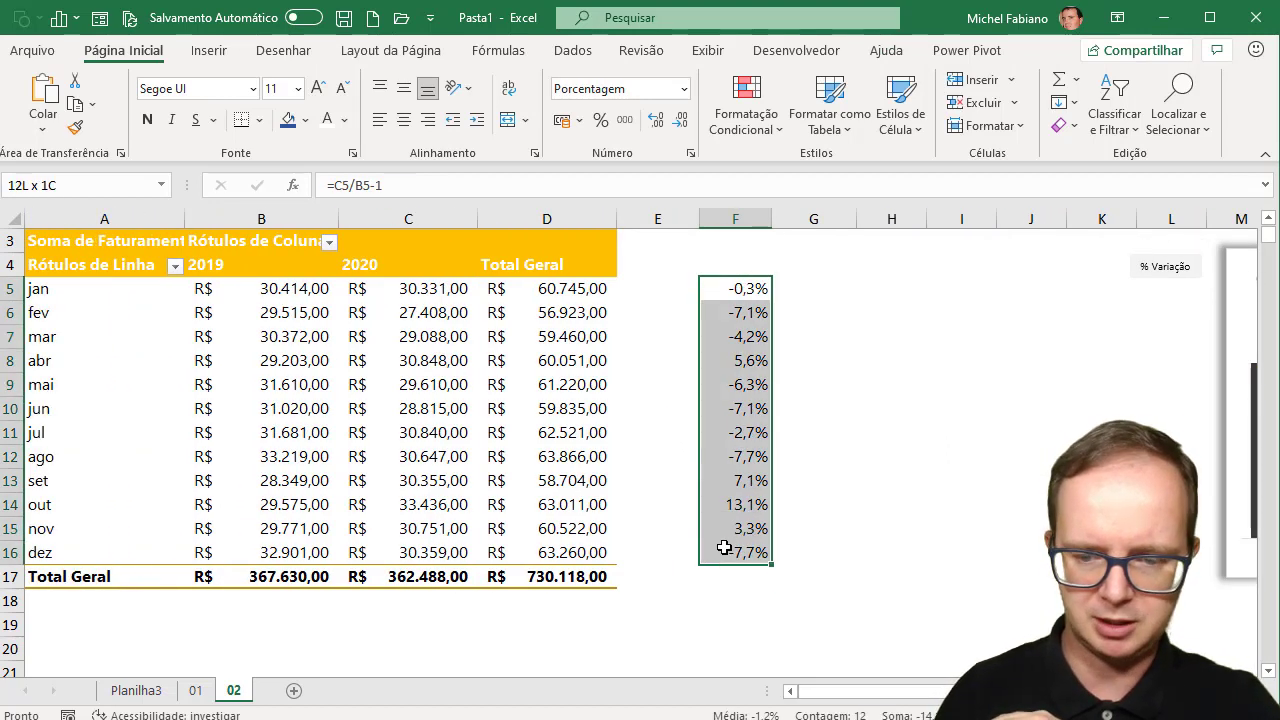
{"action": "key", "text": "Delete"}
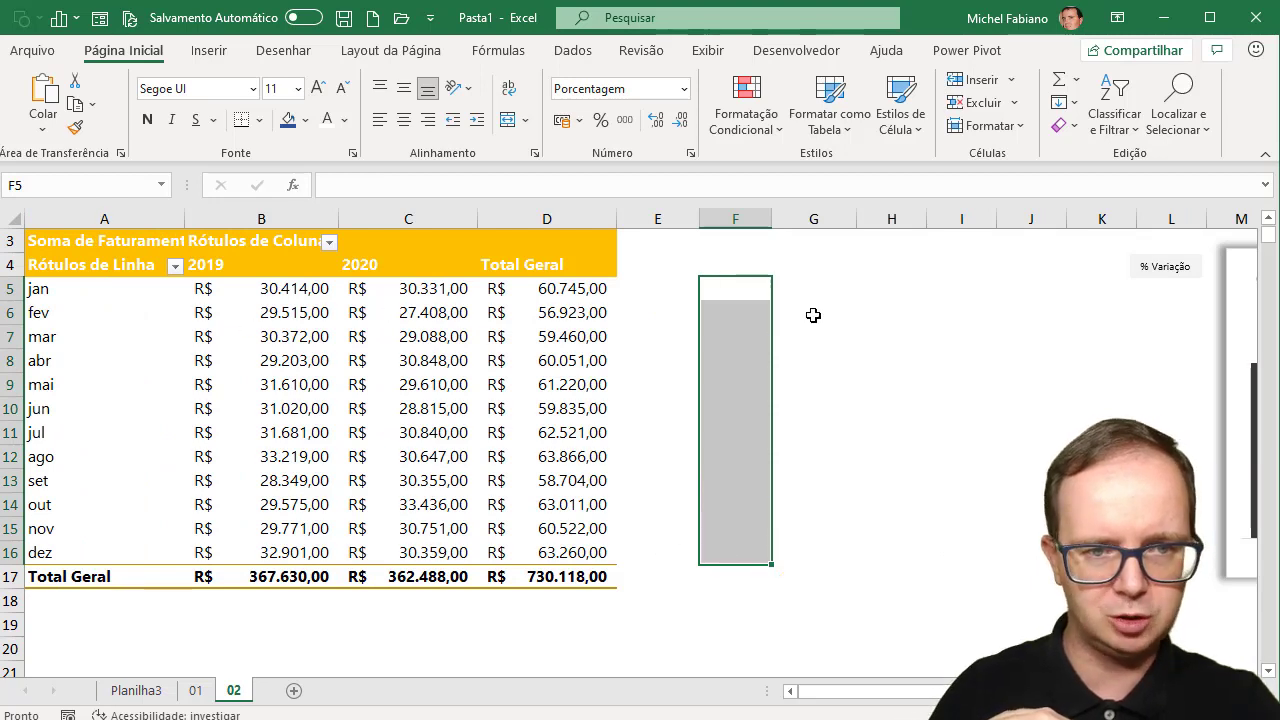
- Enter =C5/B5-1 in F5 with plain cell references instead of a pivot lookup, giving -0,3%
{"action": "left_click", "coordinate": [735, 288]}
{"action": "type", "text": "="}
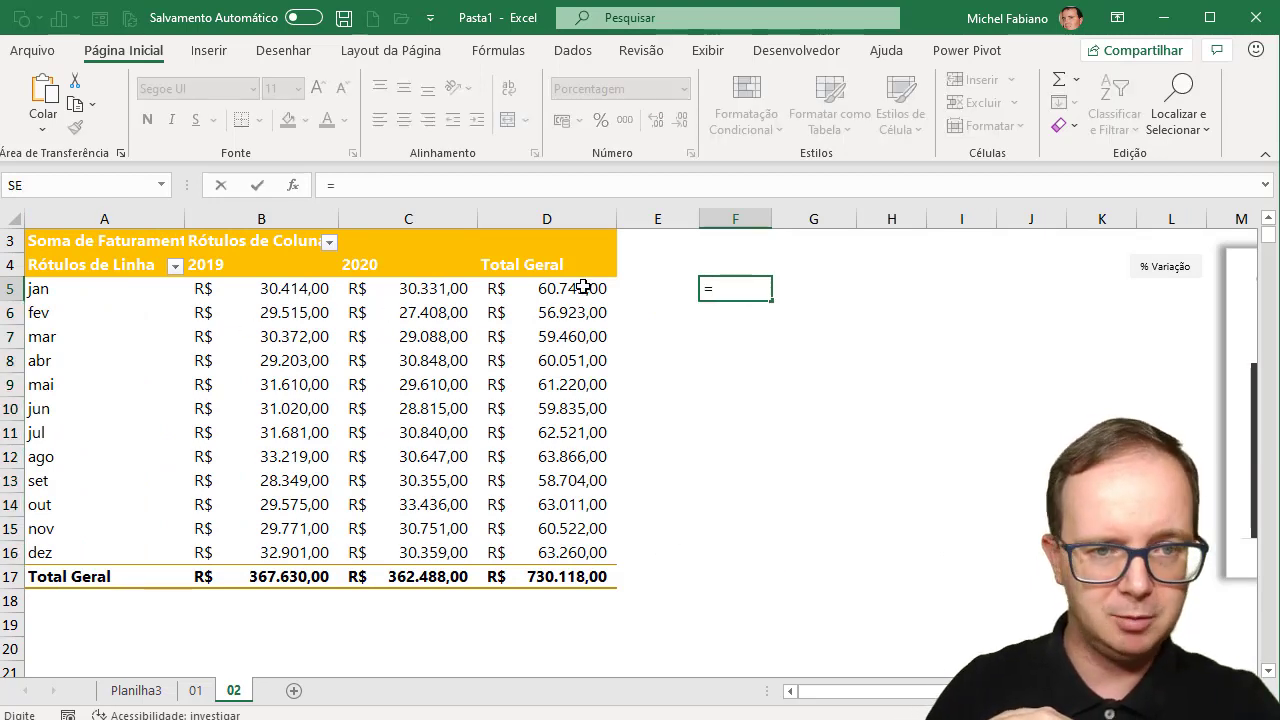
{"action": "left_click", "coordinate": [447, 291]}
{"action": "key", "text": "BackSpace"}
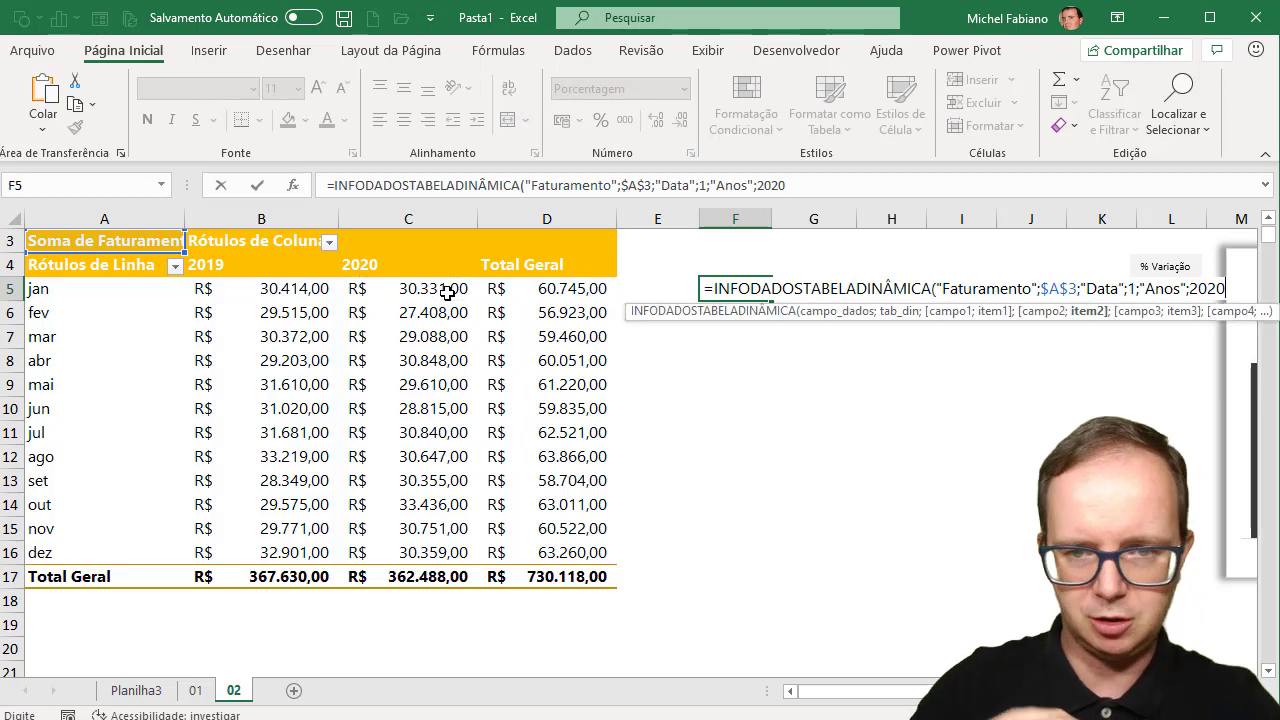
{"action": "key", "text": "BackSpace"}
{"action": "key", "text": "BackSpace"}
{"action": "key", "text": "BackSpace"}
{"action": "key", "text": "BackSpace"}
{"action": "key", "text": "BackSpace"}
{"action": "key", "text": "BackSpace"}
{"action": "key", "text": "BackSpace"}
{"action": "key", "text": "BackSpace"}
{"action": "key", "text": "BackSpace"}
{"action": "key", "text": "BackSpace"}
{"action": "key", "text": "BackSpace"}
{"action": "key", "text": "BackSpace"}
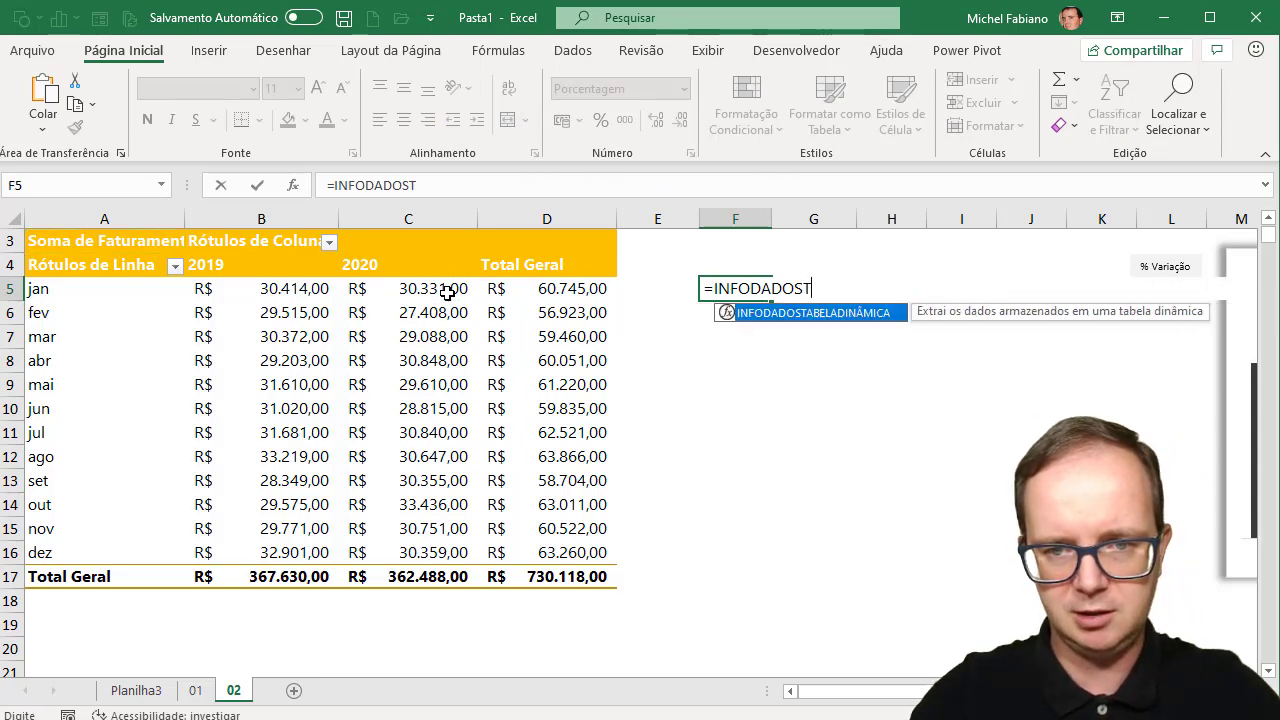
{"action": "key", "text": "BackSpace"}
{"action": "key", "text": "BackSpace"}
{"action": "key", "text": "BackSpace"}
{"action": "type", "text": "="}
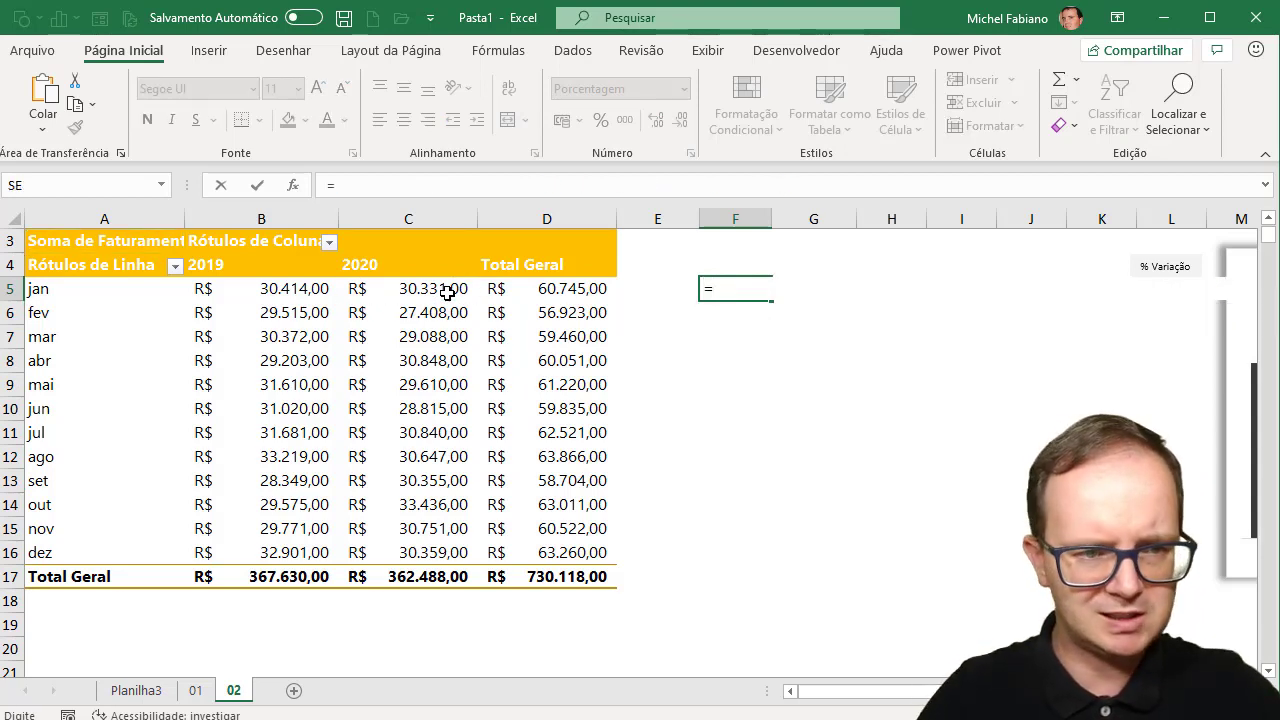
{"action": "type", "text": "c5/"}
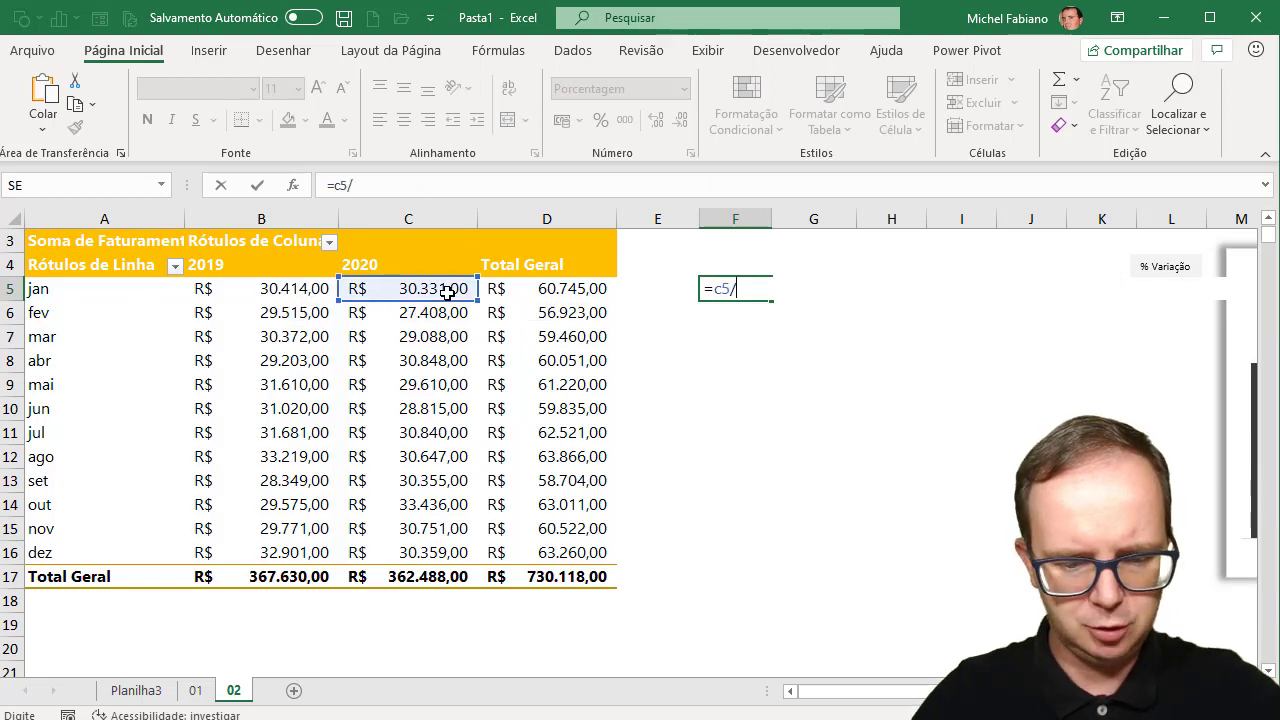
{"action": "type", "text": "b5-1"}
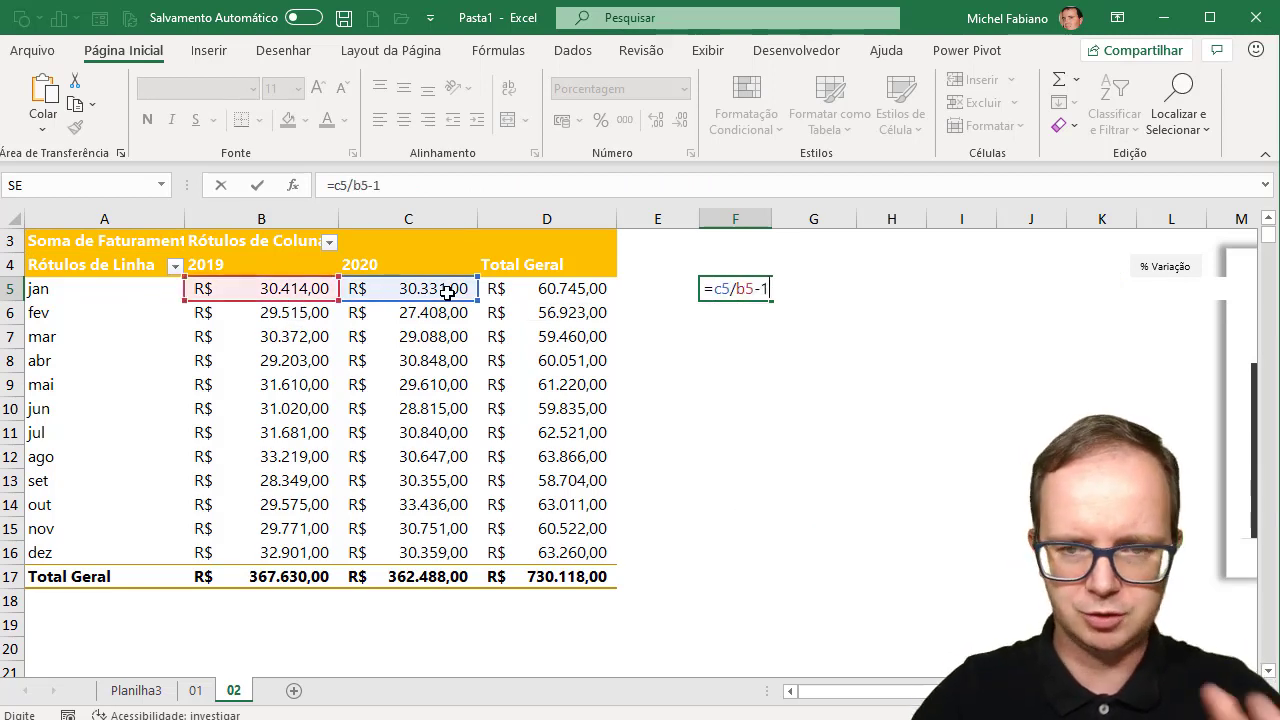
{"action": "key", "text": "Return"}
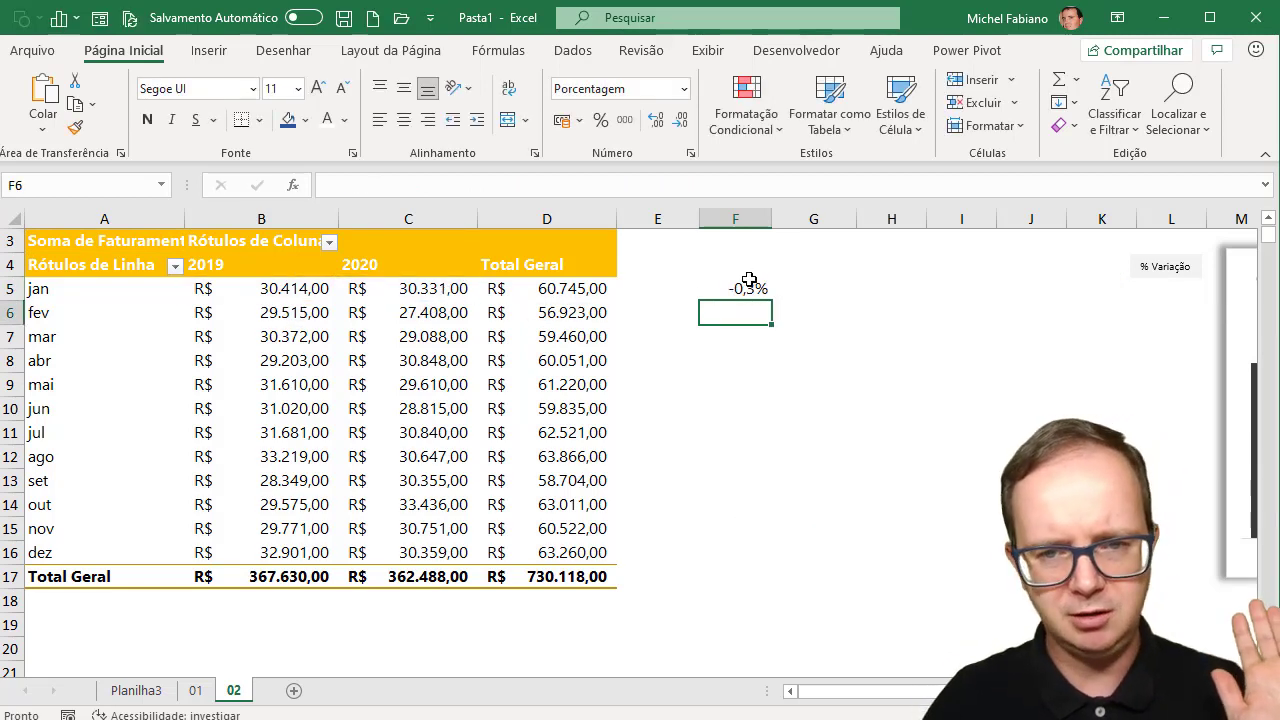
{"action": "left_click", "coordinate": [749, 284]}
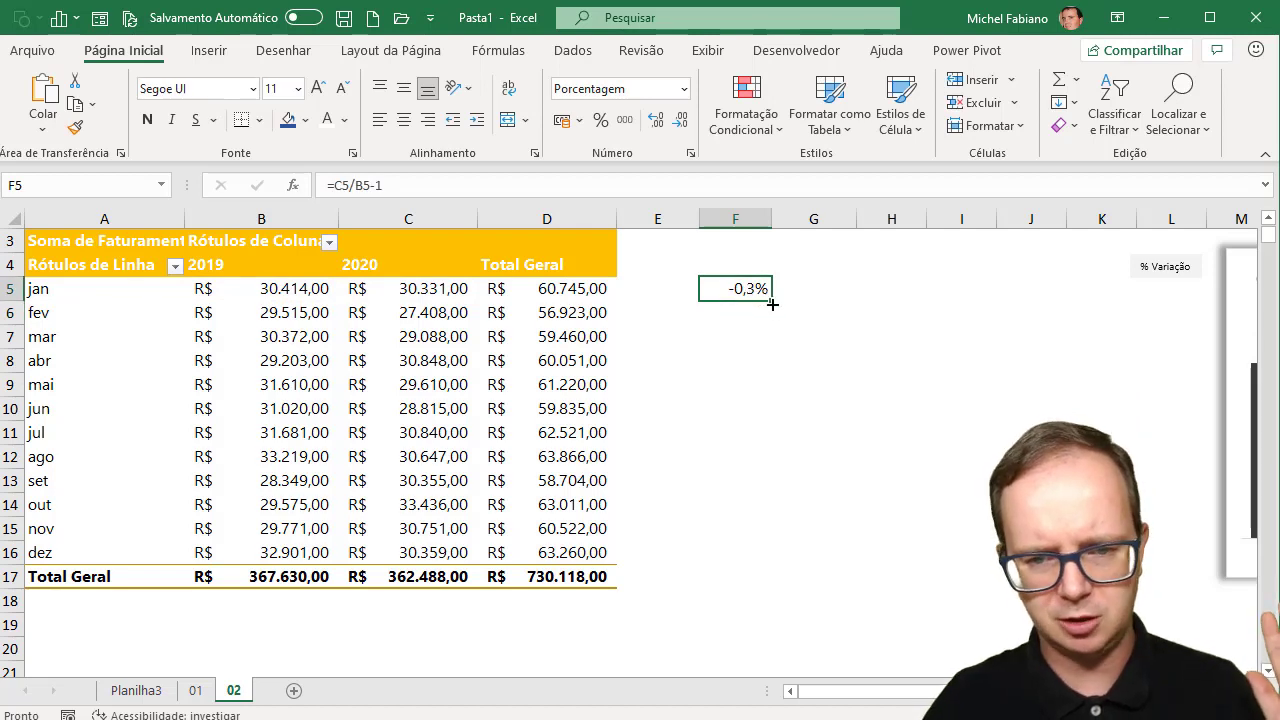
- Fill the variation formula down to F16 and format F5:F16 as percentages with one decimal
{"action": "left_click_drag", "start_coordinate": [772, 304], "coordinate": [779, 506]}
{"action": "left_click_drag", "start_coordinate": [777, 553], "coordinate": [776, 560]}
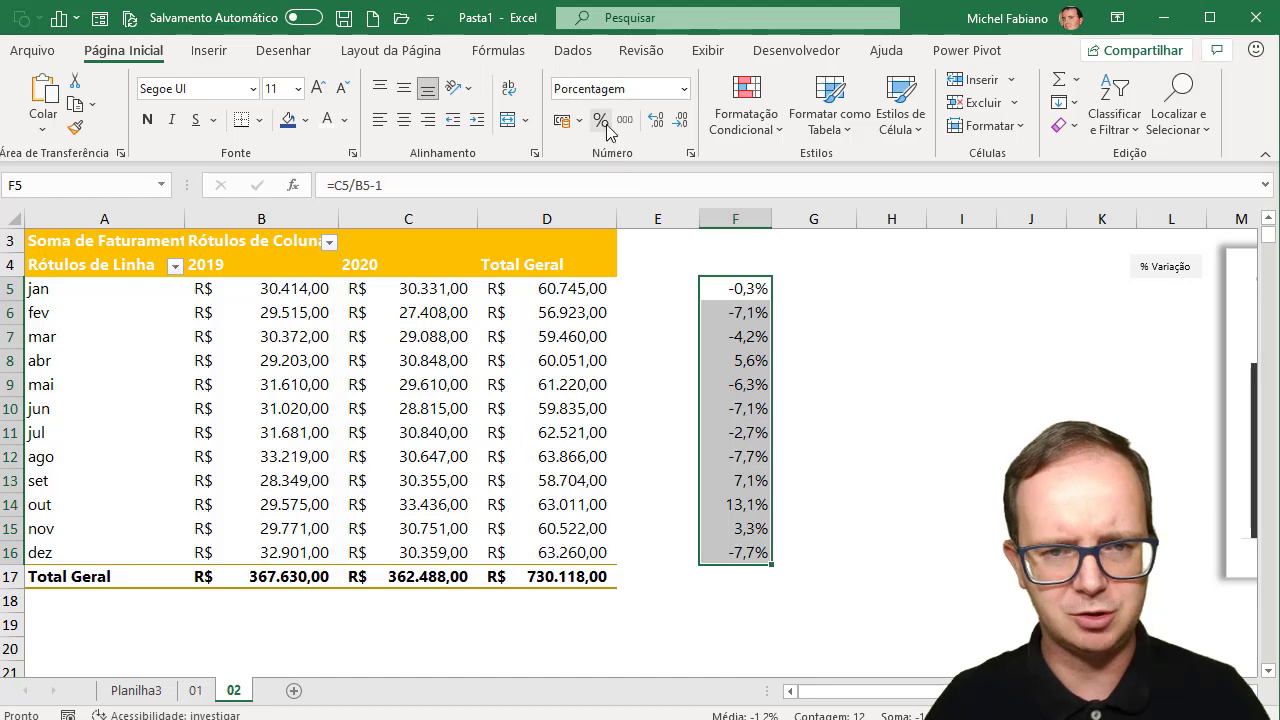
{"action": "left_click", "coordinate": [686, 89]}
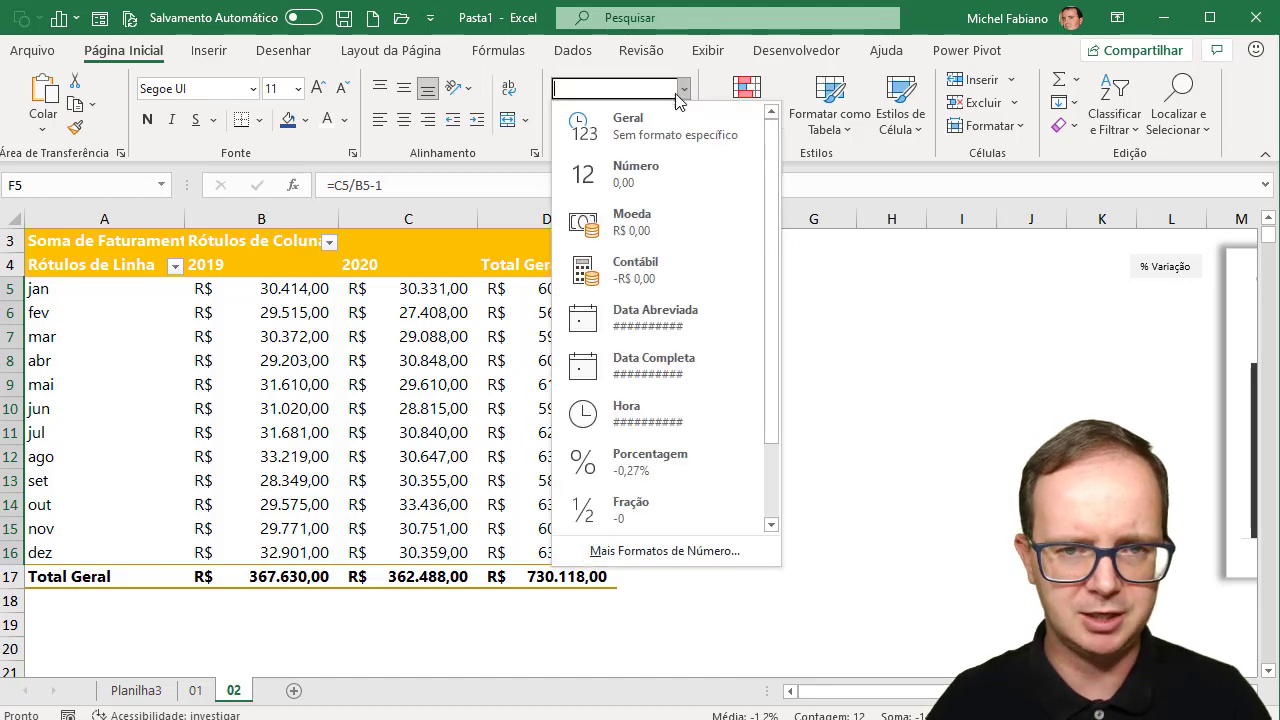
{"action": "left_click", "coordinate": [650, 175]}
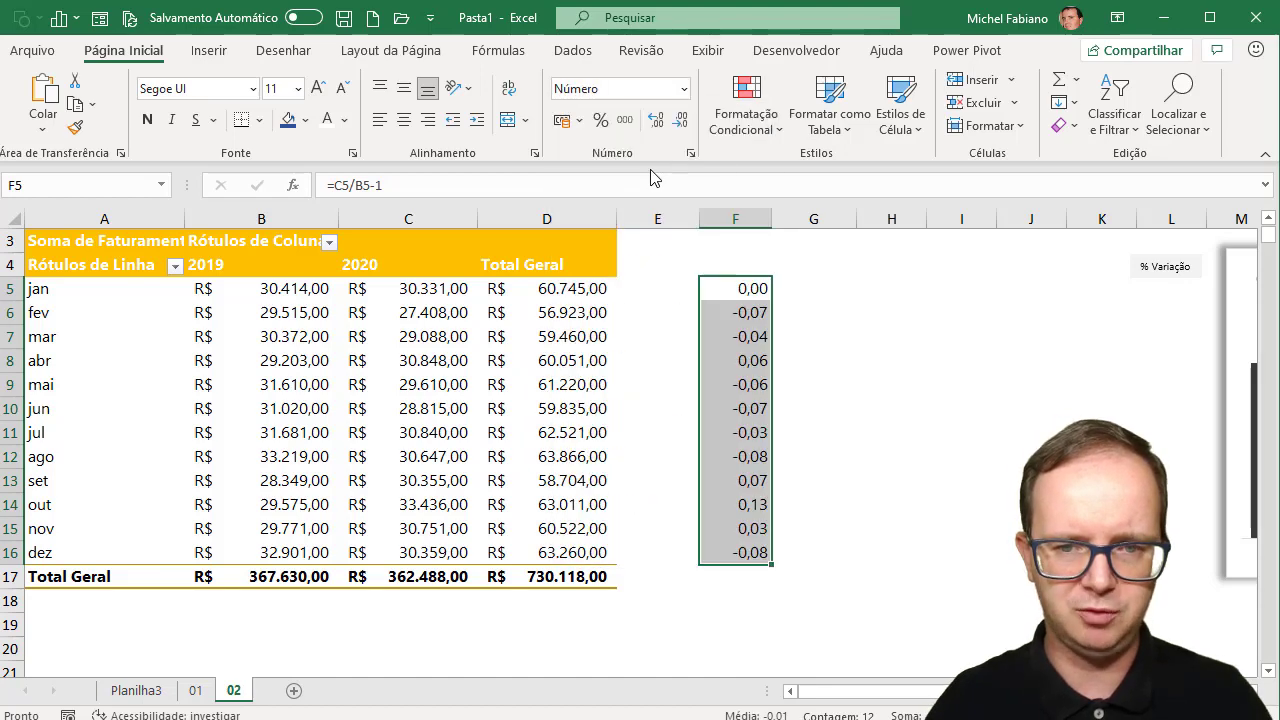
{"action": "left_click", "coordinate": [601, 120]}
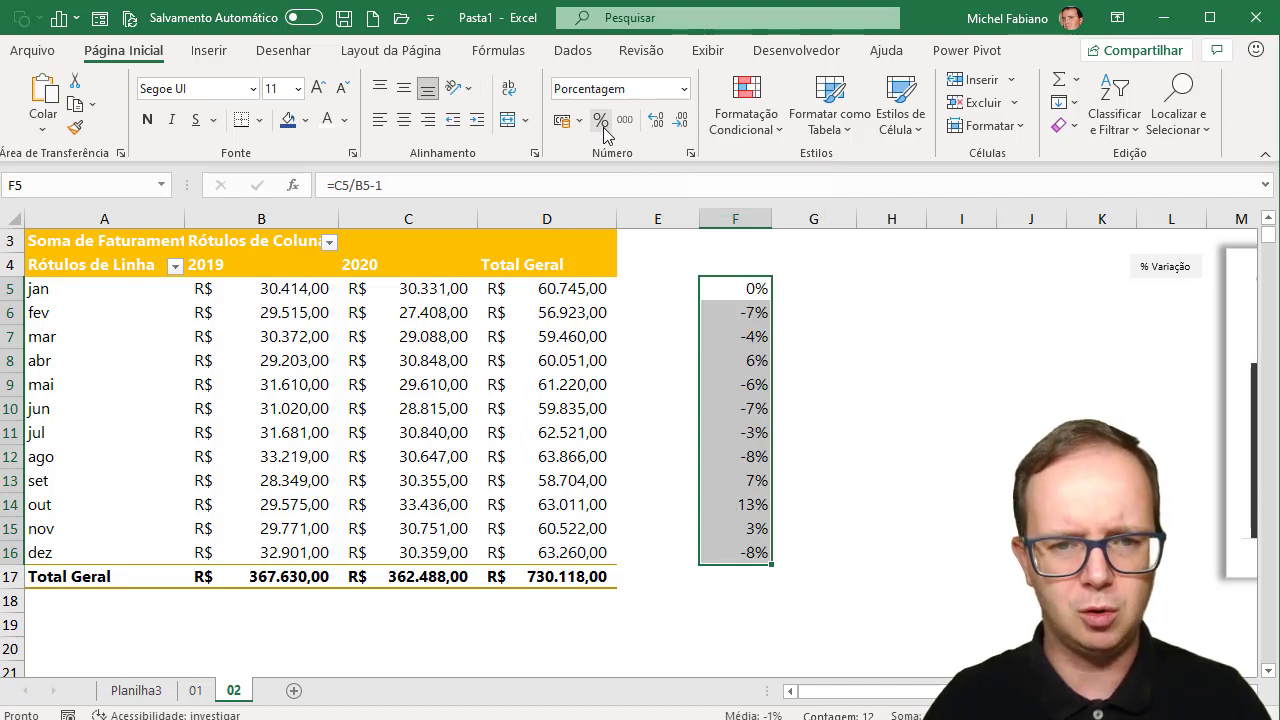
{"action": "left_click", "coordinate": [656, 124]}
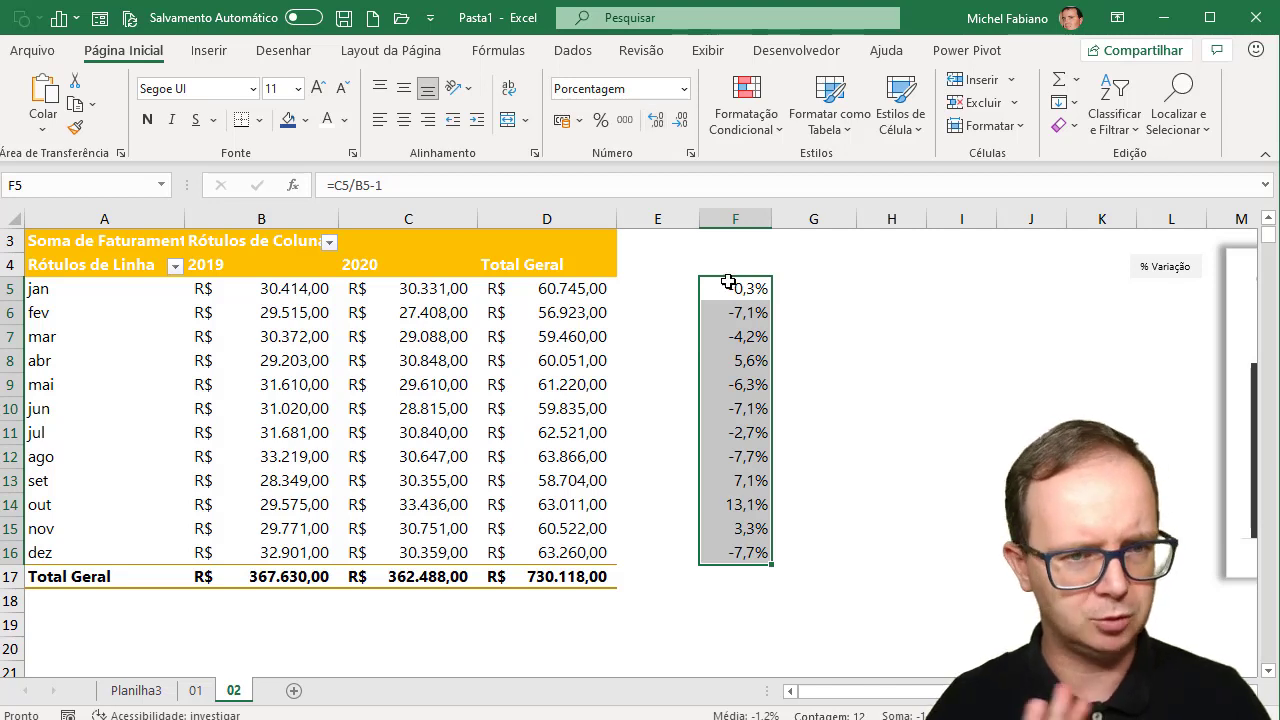
{"action": "left_click", "coordinate": [797, 287]}
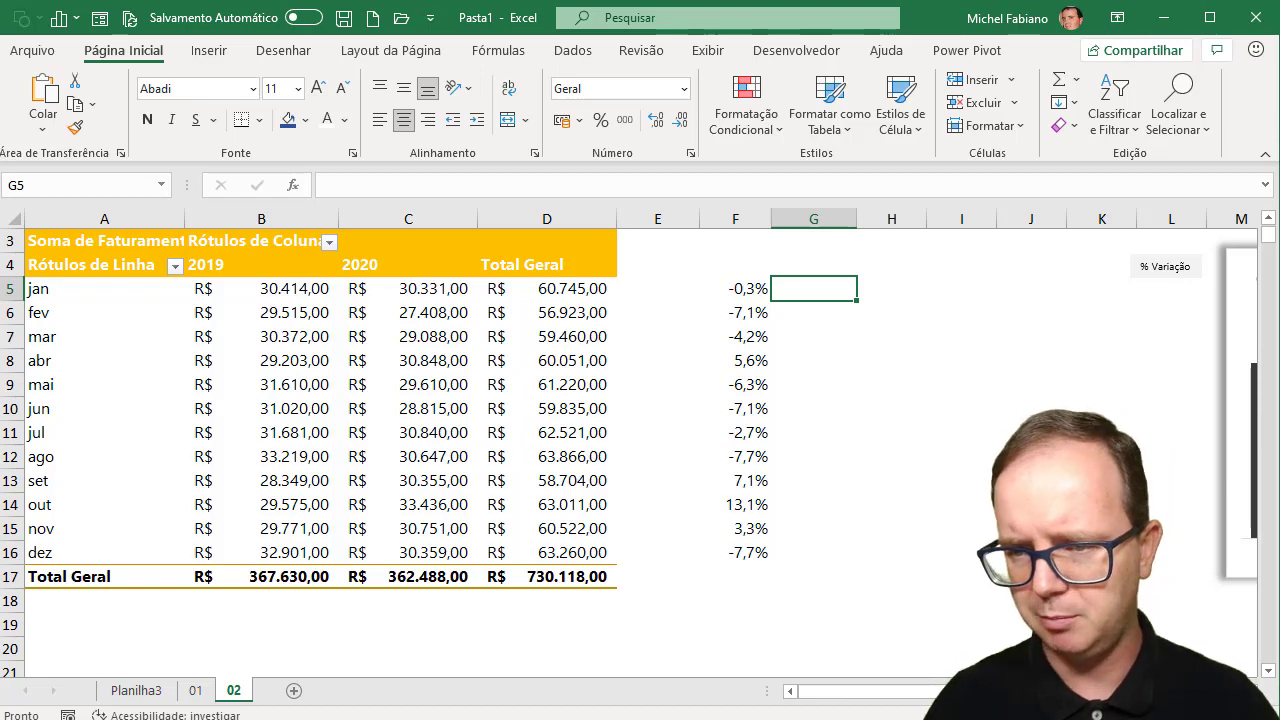
{"action": "scroll", "coordinate": [640, 400], "scroll_direction": "right", "scroll_amount": 3}
{"action": "scroll", "coordinate": [741, 363], "scroll_direction": "right", "scroll_amount": 1}
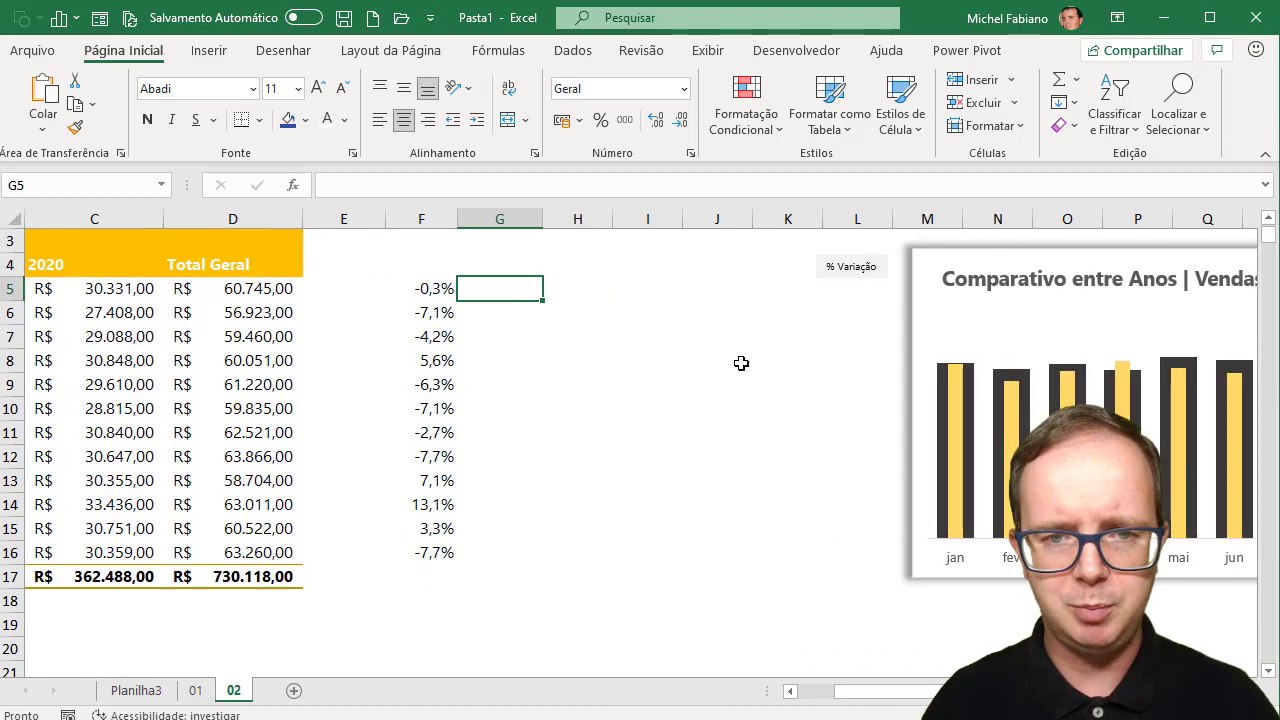
{"action": "left_click", "coordinate": [637, 249]}
{"action": "left_click", "coordinate": [638, 287]}
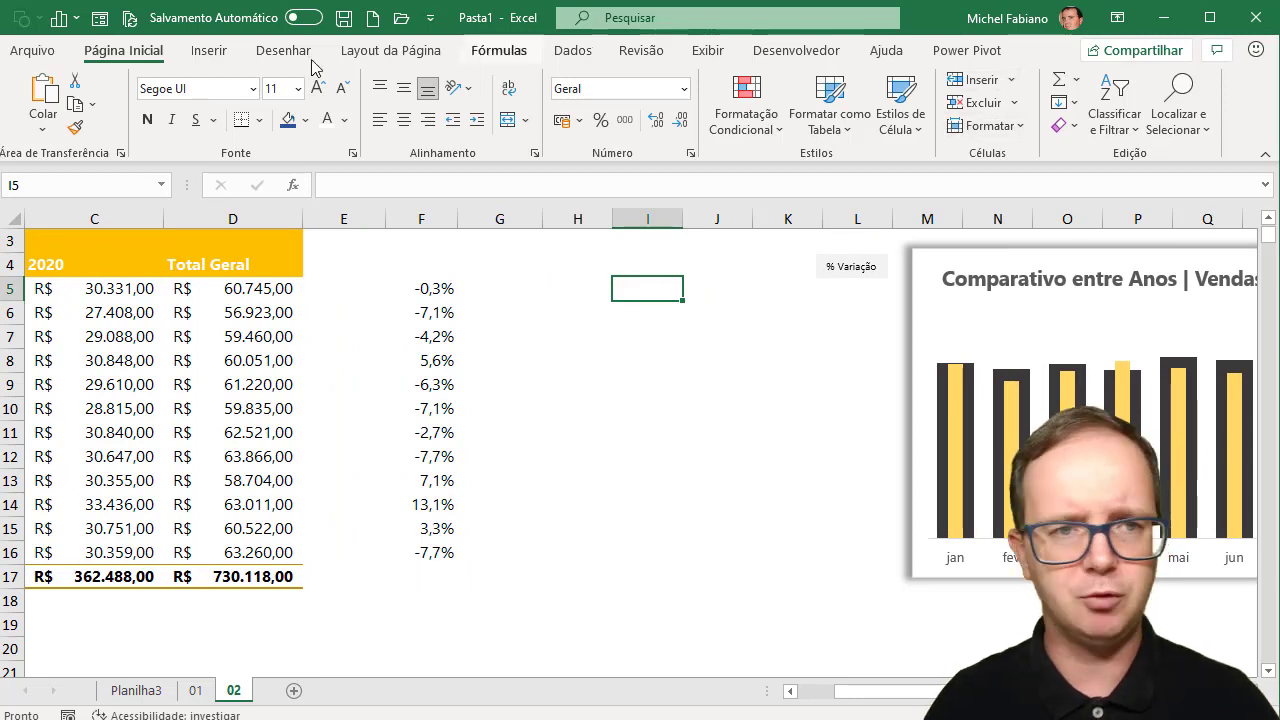
- Open the Inserir Símbolo dialog, move it clear of column I, and keep Arial as the font
{"action": "left_click", "coordinate": [209, 50]}
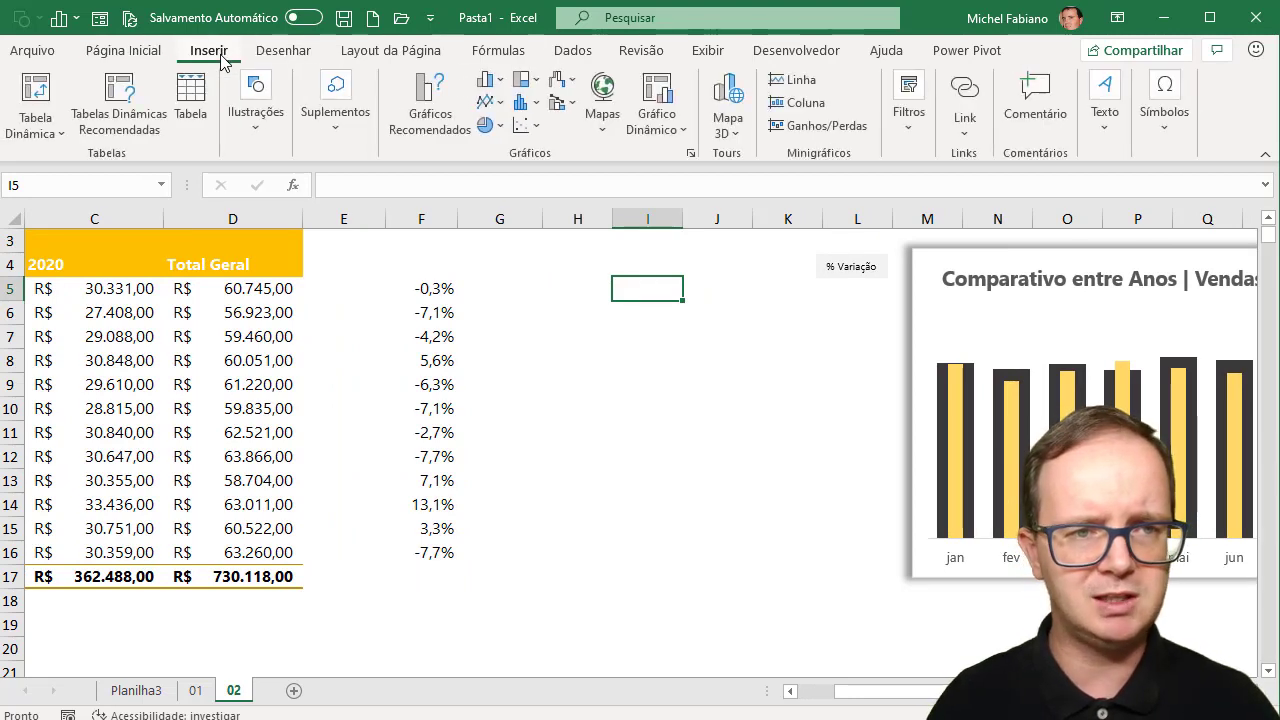
{"action": "left_click", "coordinate": [1174, 130]}
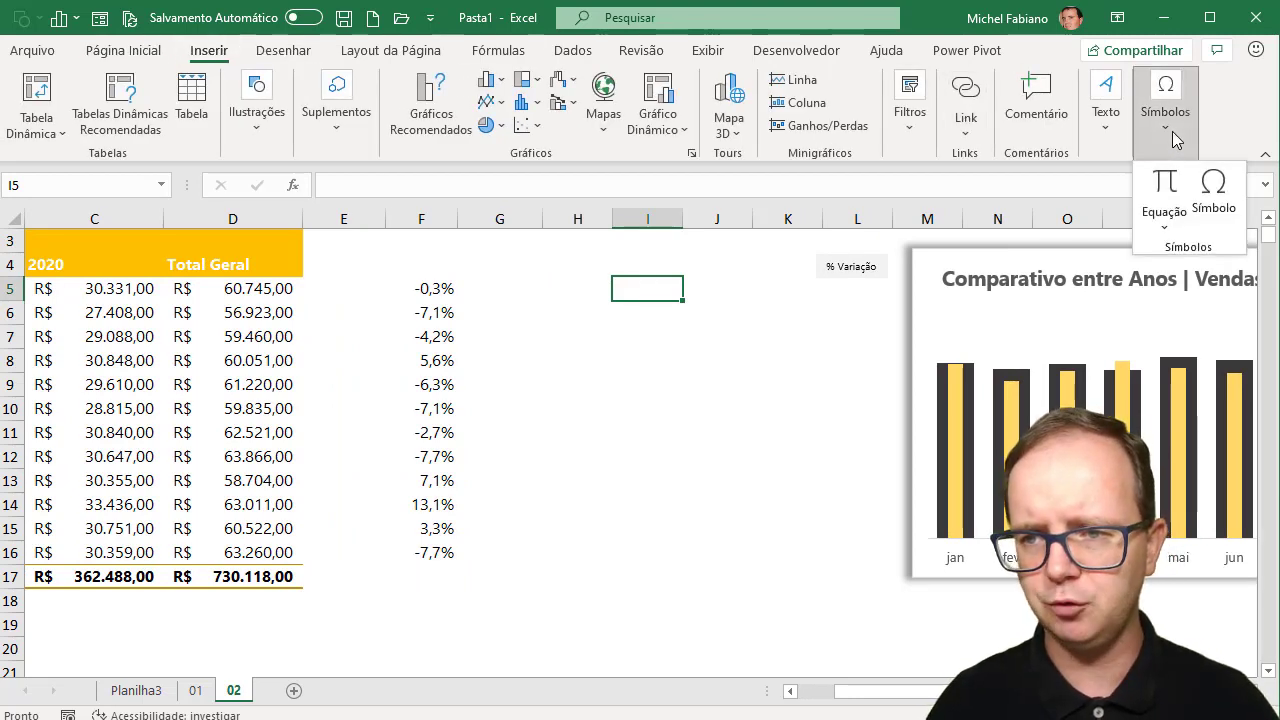
{"action": "left_click", "coordinate": [1214, 195]}
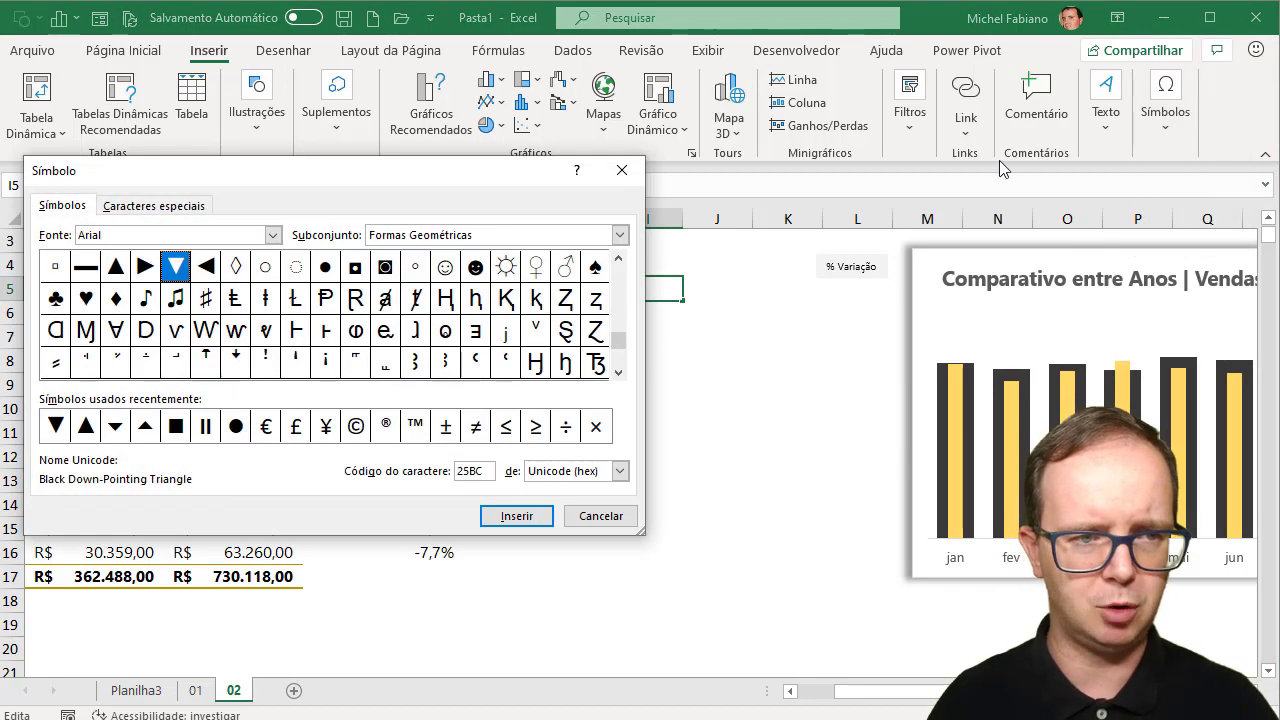
{"action": "mouse_move", "coordinate": [420, 180]}
{"action": "left_mouse_down"}
{"action": "mouse_move", "coordinate": [946, 162]}
{"action": "mouse_move", "coordinate": [865, 161]}
{"action": "left_mouse_up"}
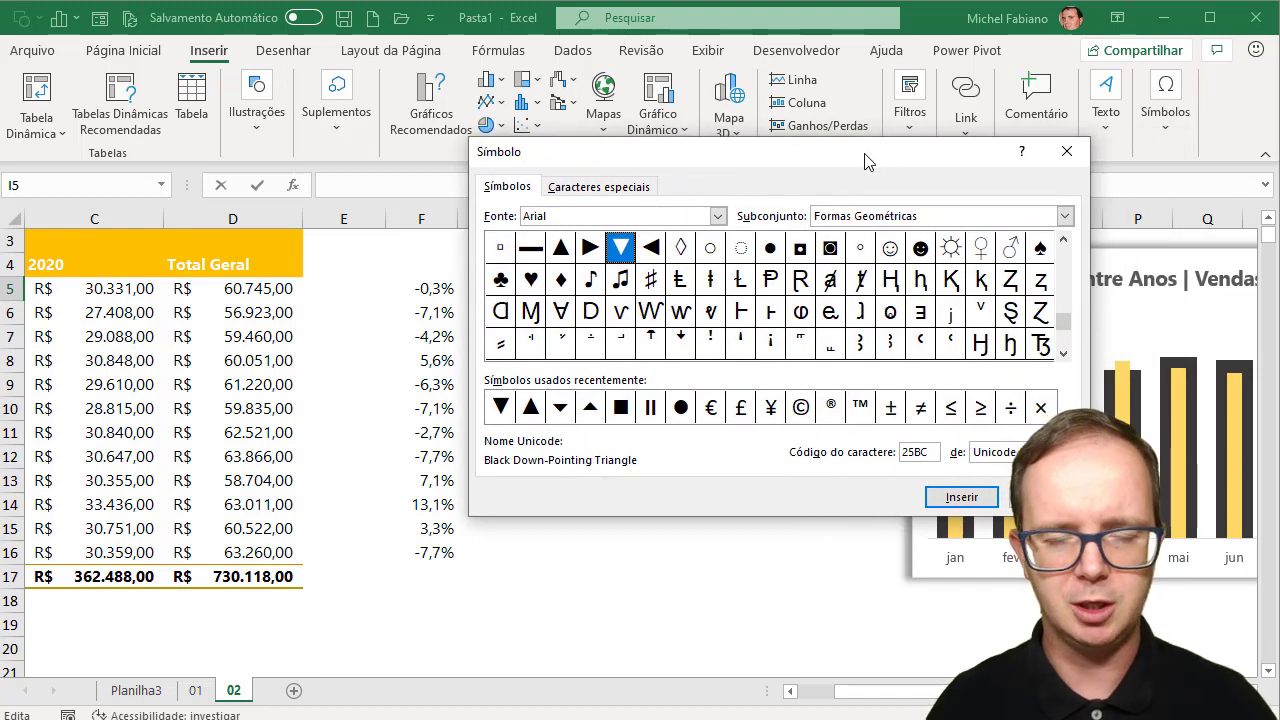
{"action": "mouse_move", "coordinate": [703, 168]}
{"action": "left_mouse_down"}
{"action": "mouse_move", "coordinate": [240, 243]}
{"action": "mouse_move", "coordinate": [254, 261]}
{"action": "left_mouse_up"}
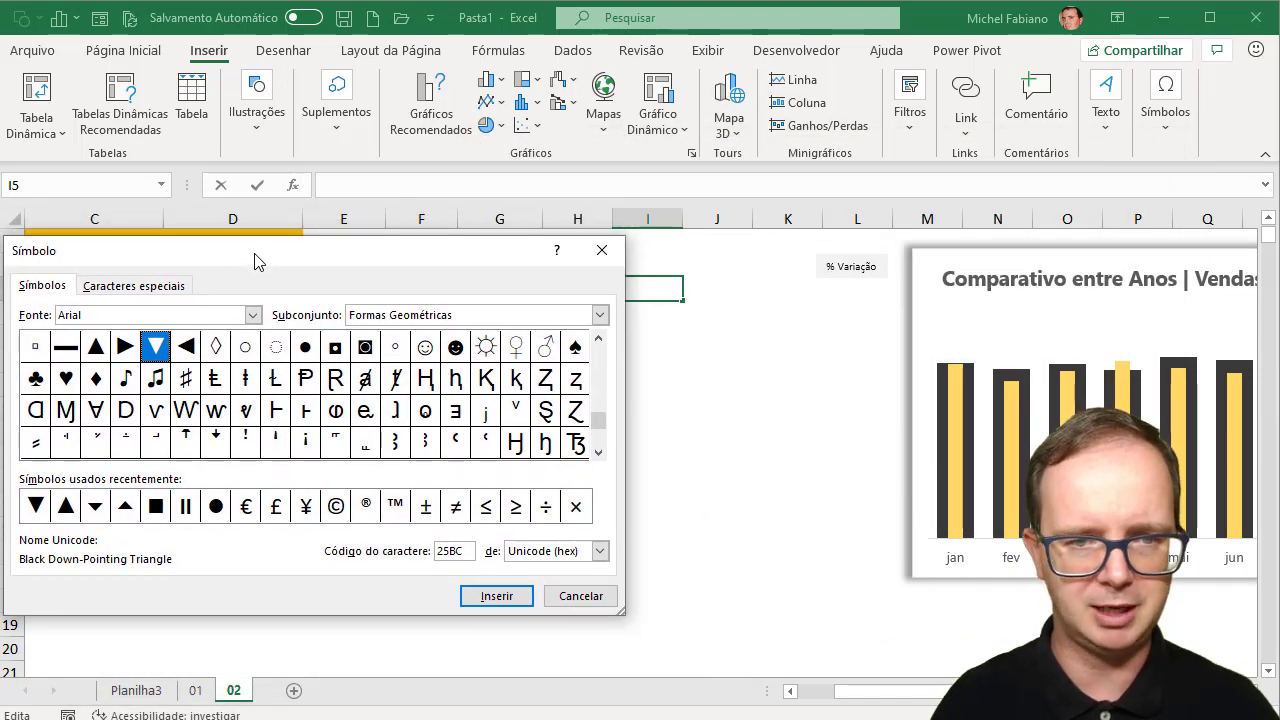
{"action": "left_click", "coordinate": [253, 315]}
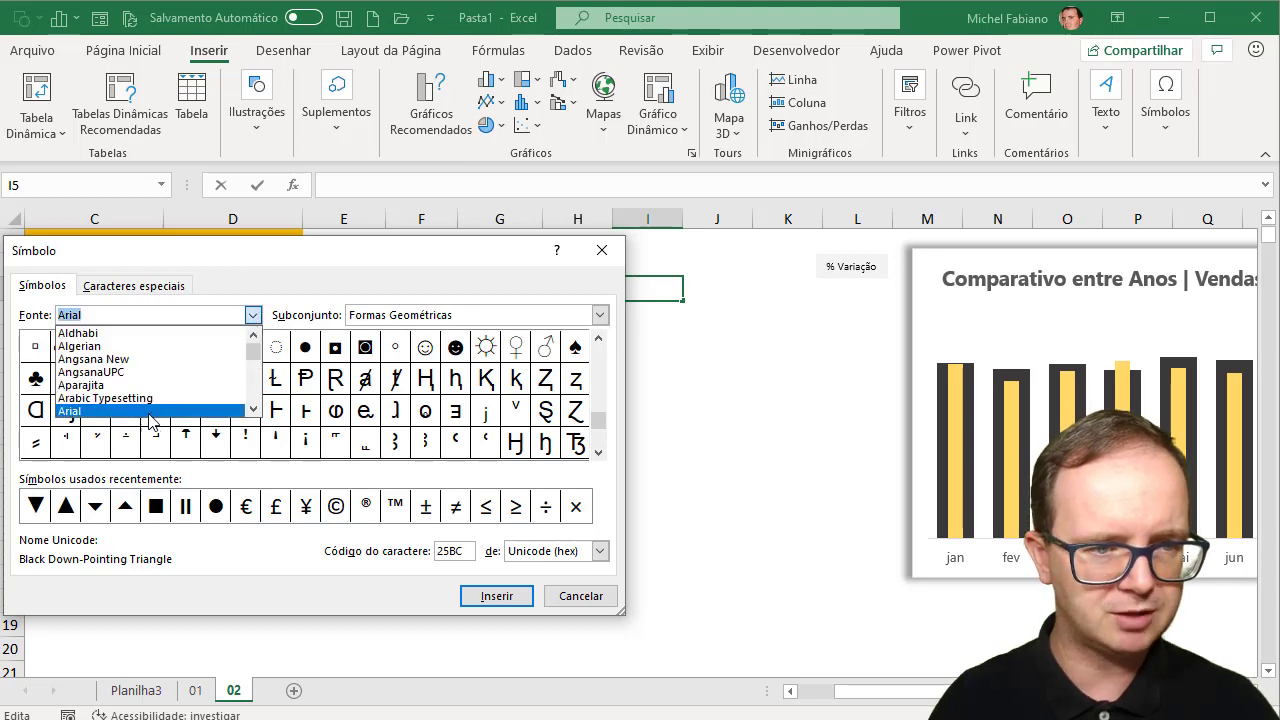
{"action": "left_click", "coordinate": [150, 420]}
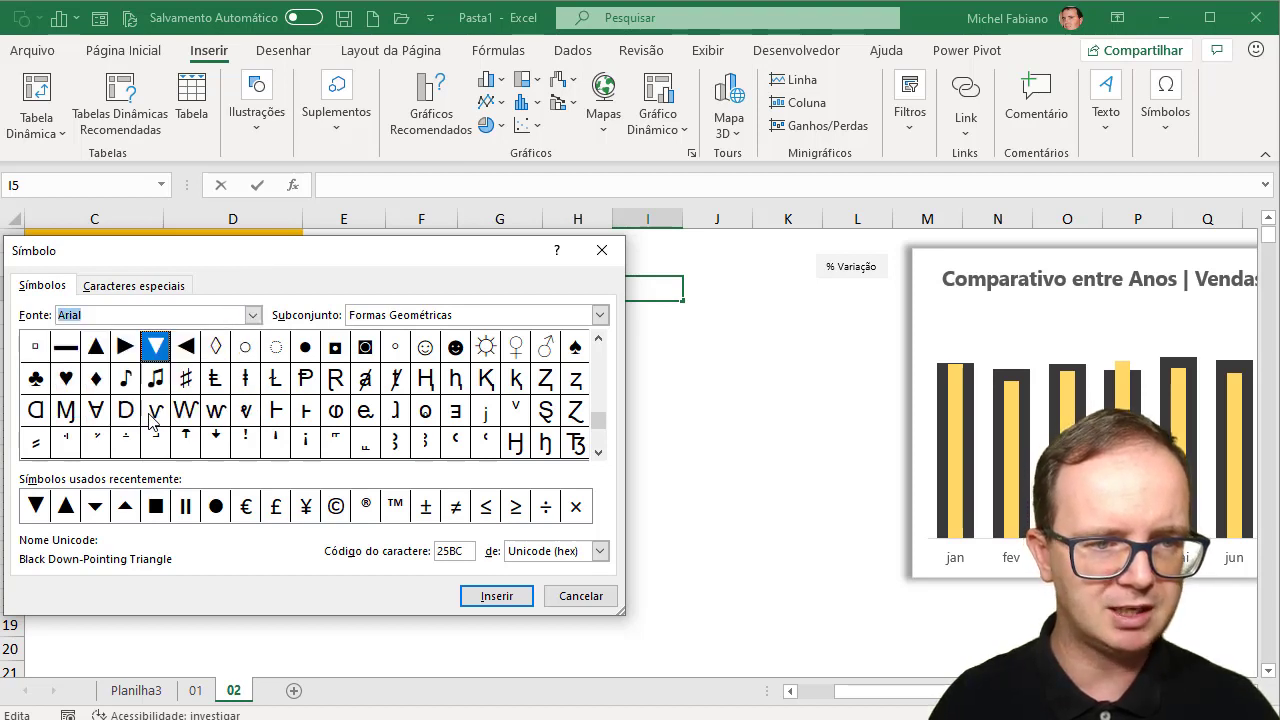
- From the Formas Geométricas subset, insert the black up triangle ▲ (25B2) into I5
{"action": "left_click", "coordinate": [600, 315]}
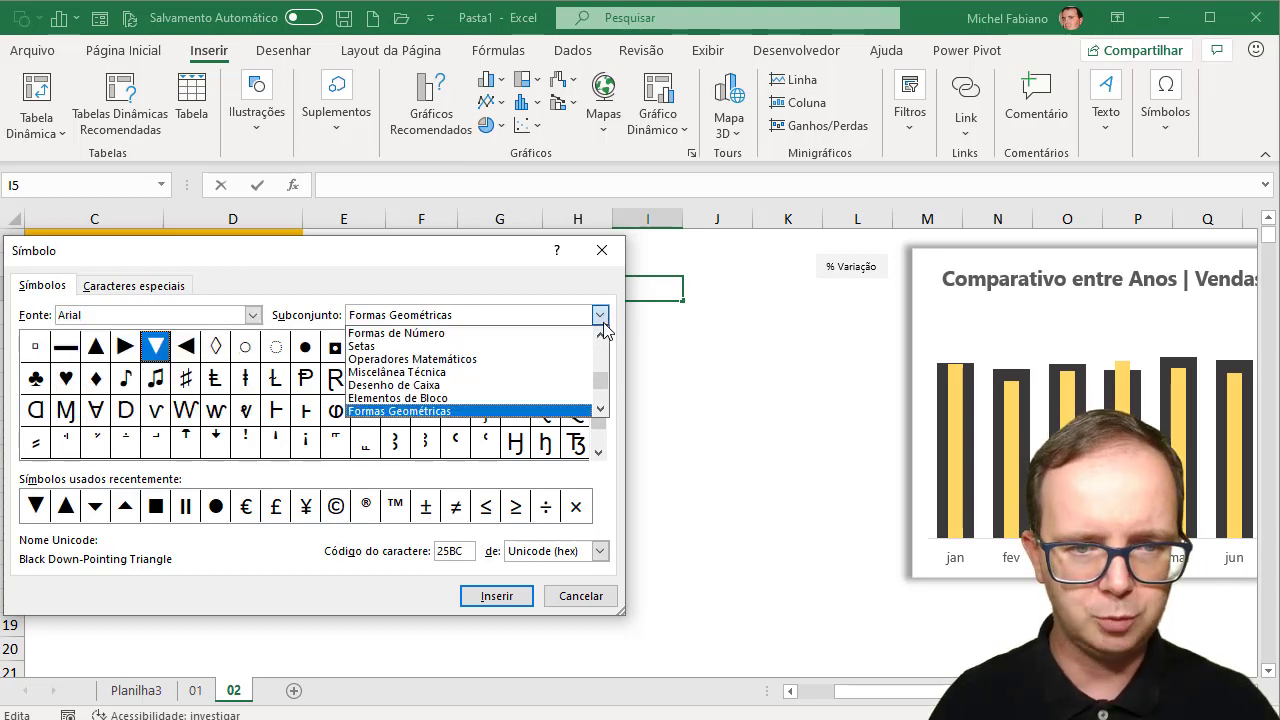
{"action": "left_click", "coordinate": [490, 347]}
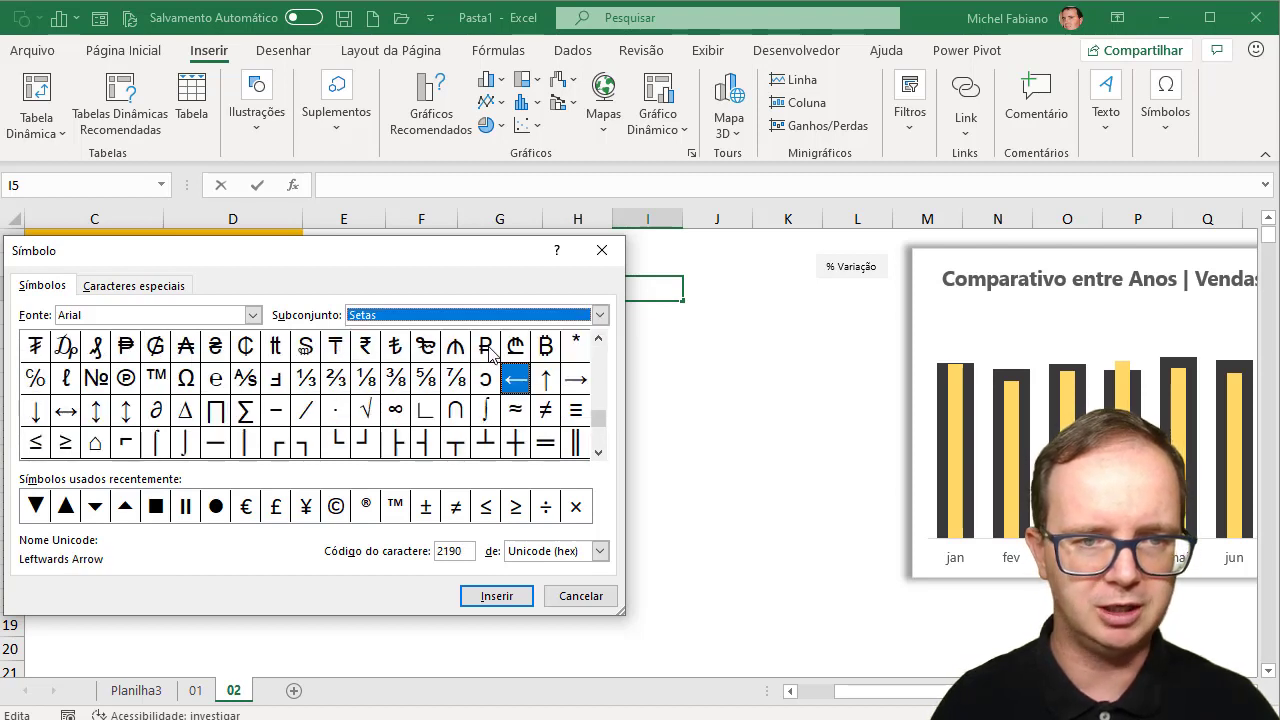
{"action": "left_click", "coordinate": [600, 315]}
{"action": "left_click", "coordinate": [540, 357]}
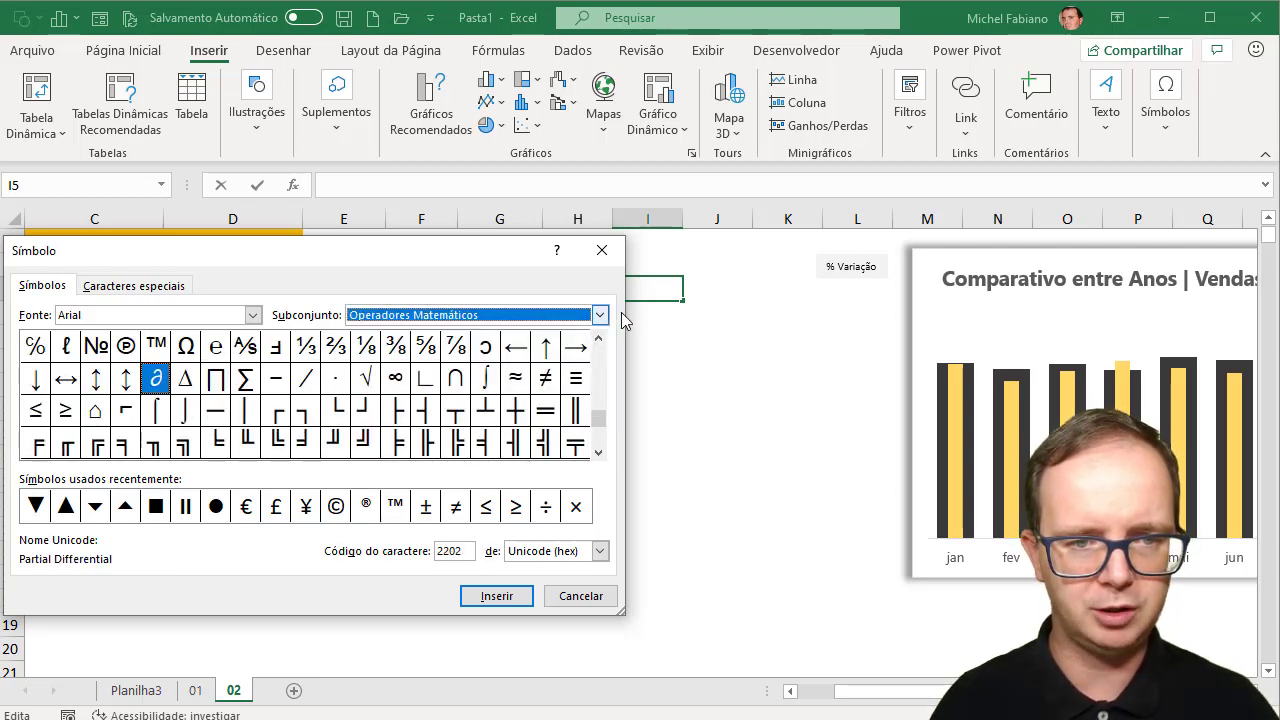
{"action": "left_click", "coordinate": [601, 316]}
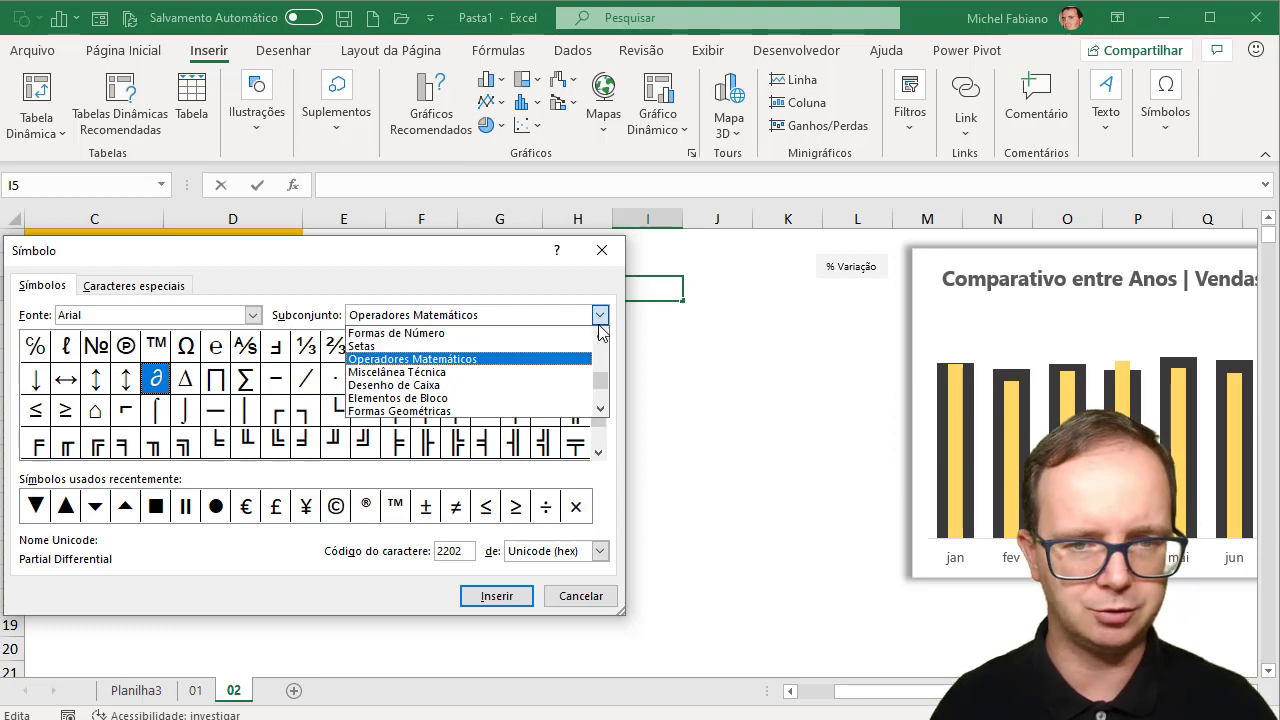
{"action": "left_click", "coordinate": [601, 399]}
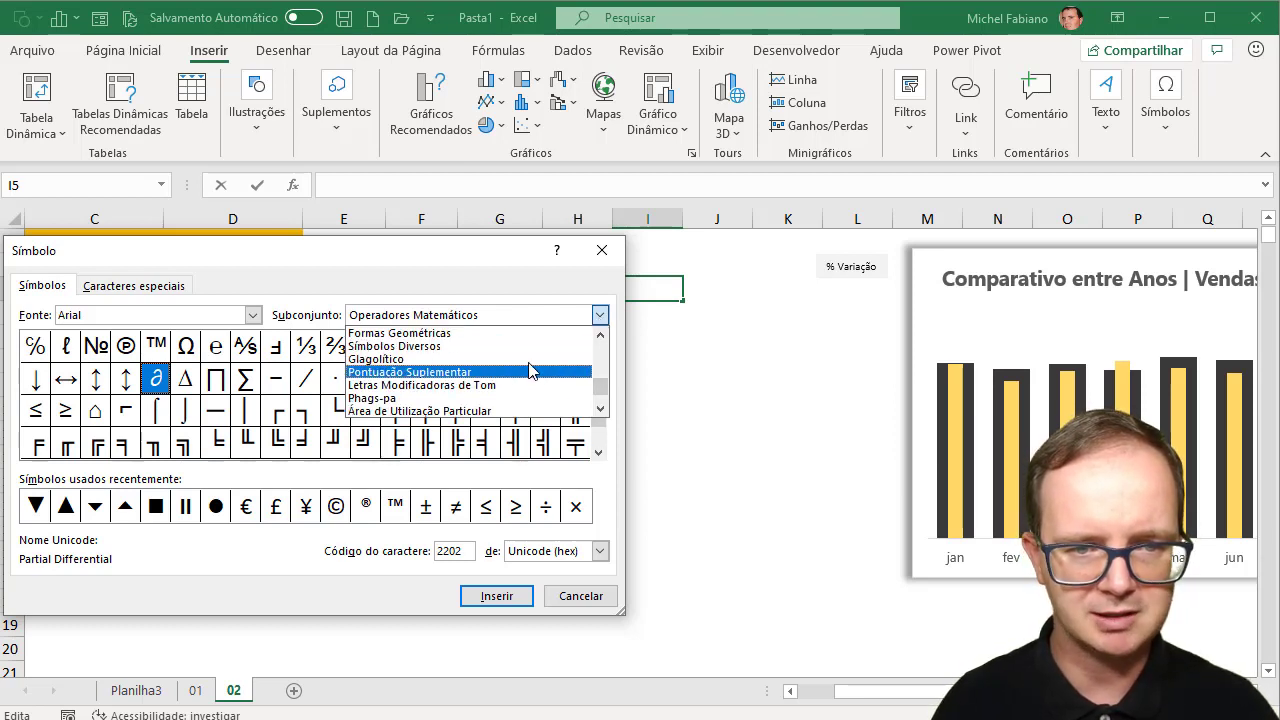
{"action": "left_click", "coordinate": [600, 335]}
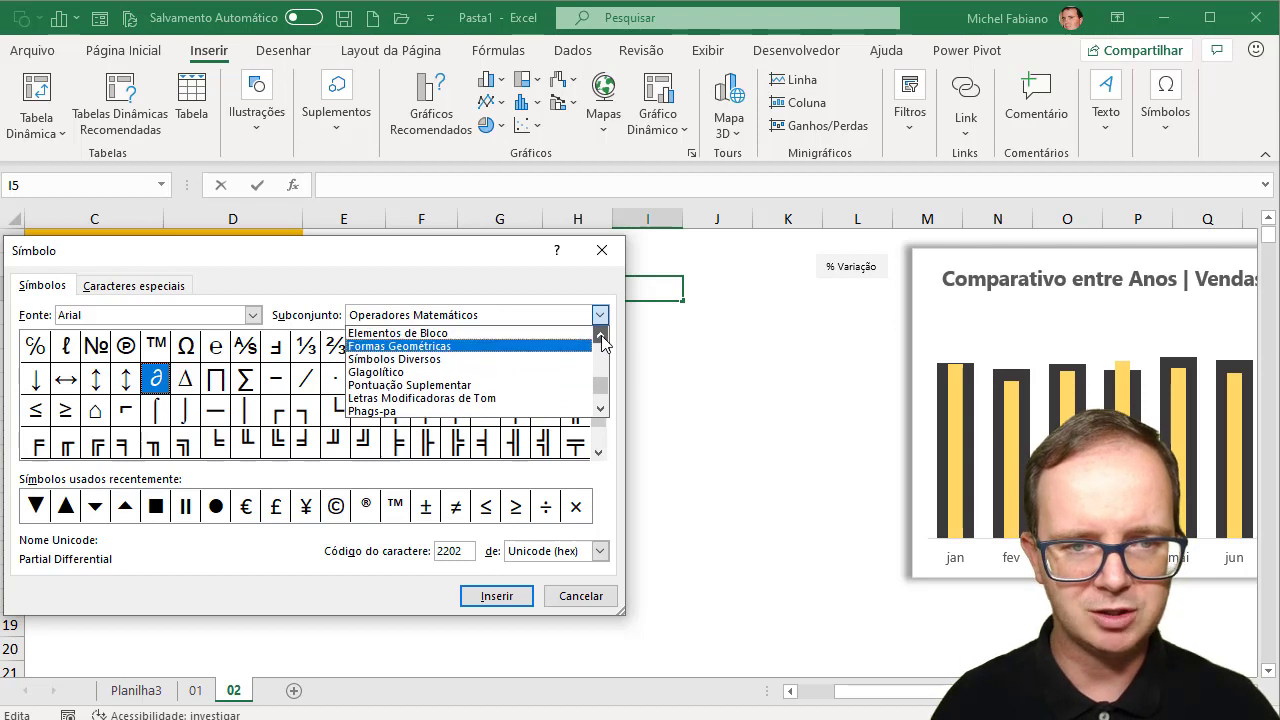
{"action": "left_click", "coordinate": [537, 346]}
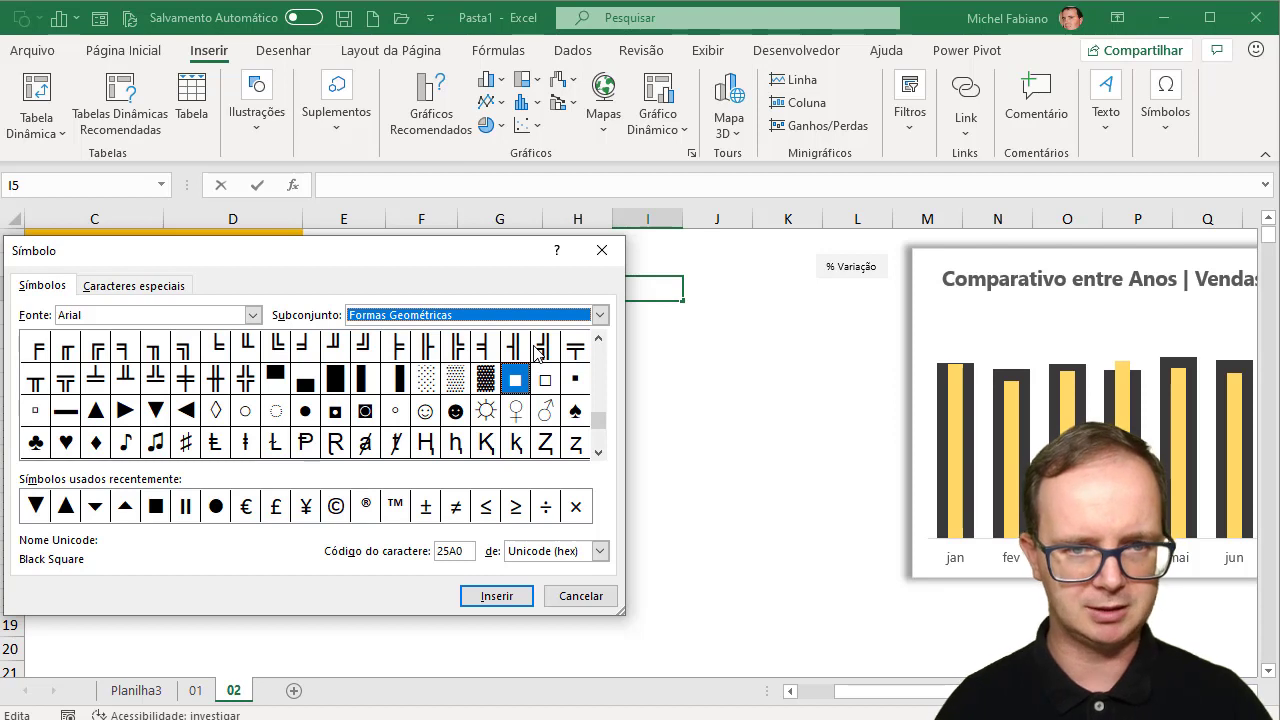
{"action": "left_click", "coordinate": [97, 412]}
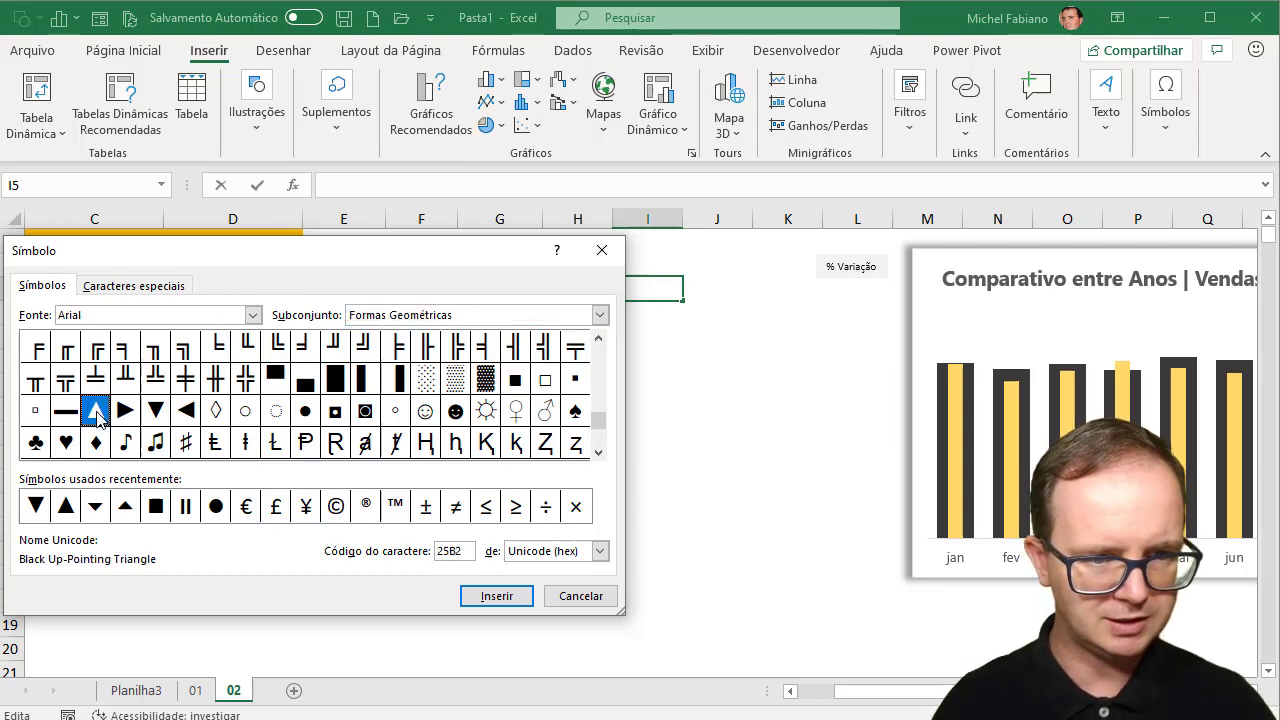
{"action": "left_click", "coordinate": [497, 596]}
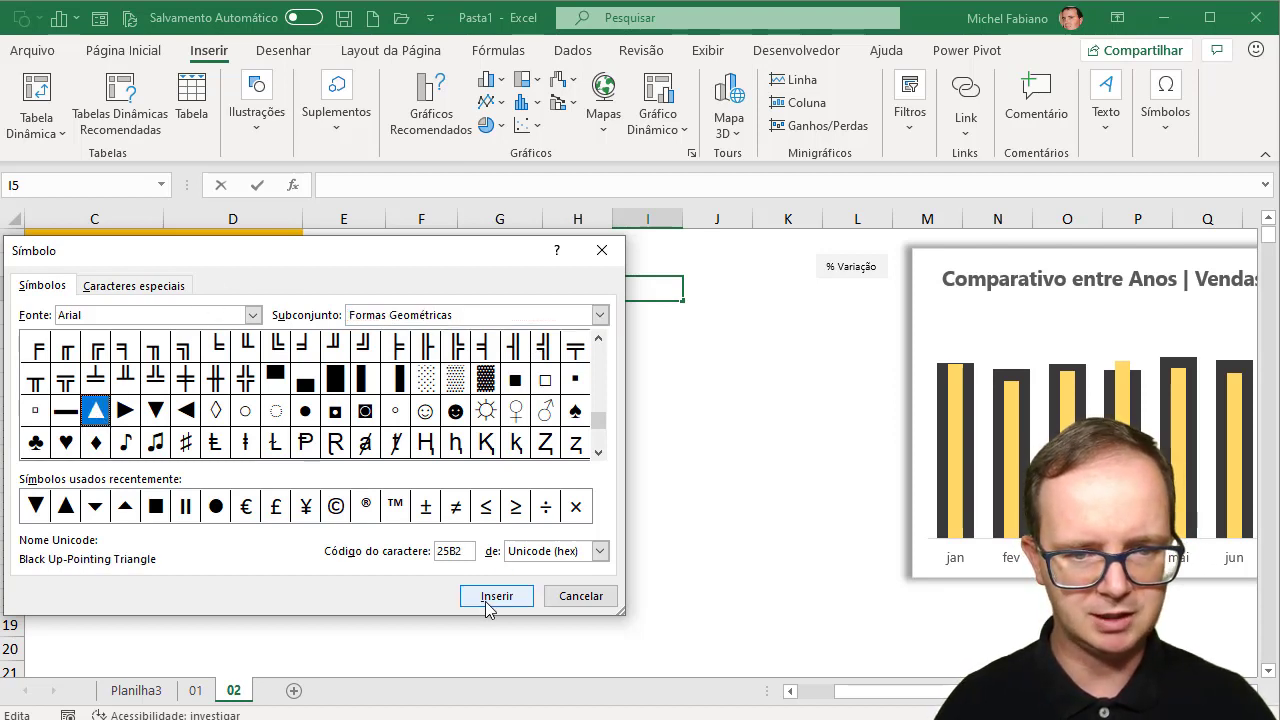
{"action": "left_click", "coordinate": [580, 596]}
{"action": "left_click", "coordinate": [591, 594]}
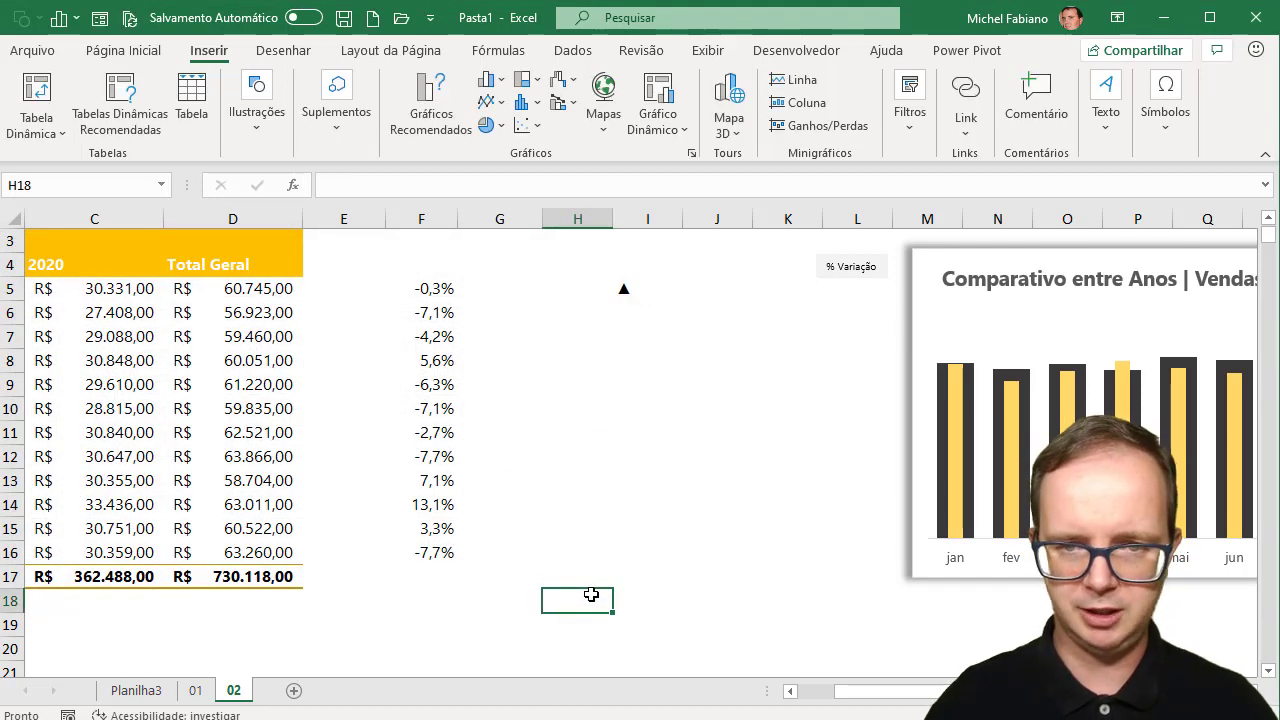
- Insert a black down-pointing triangle ▼ into cell J5
{"action": "left_click", "coordinate": [699, 286]}
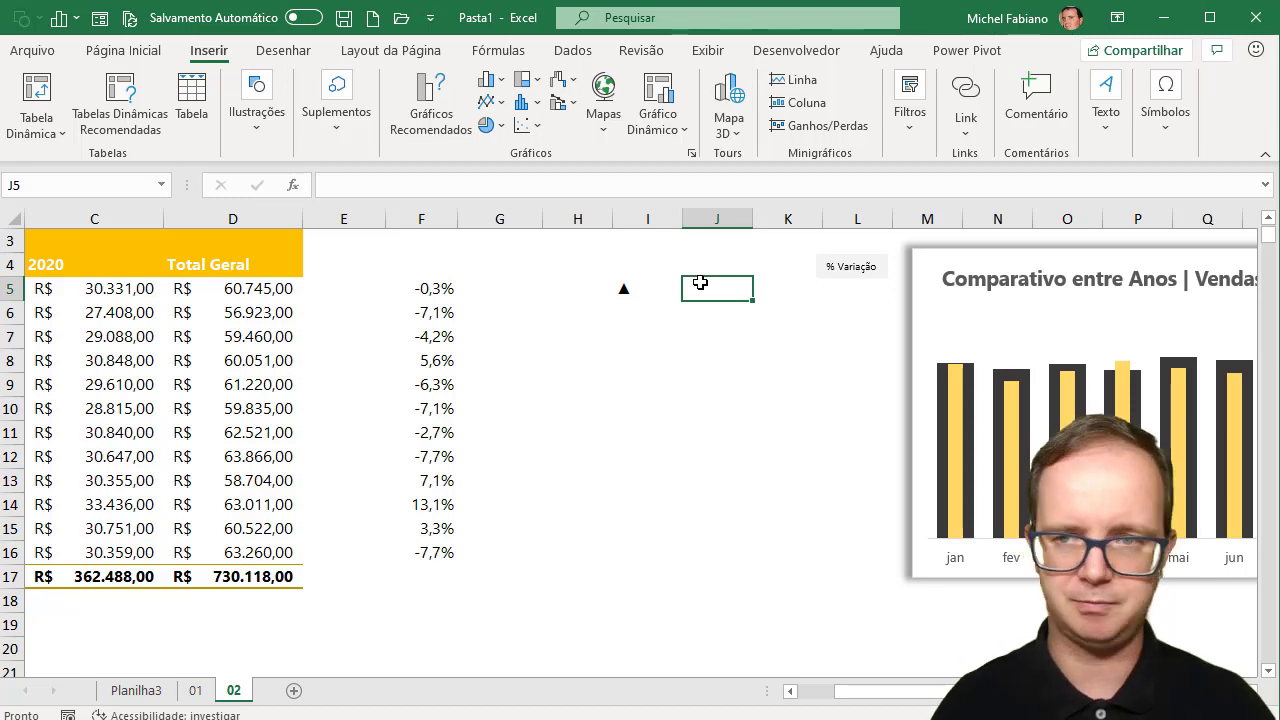
{"action": "left_click", "coordinate": [1172, 130]}
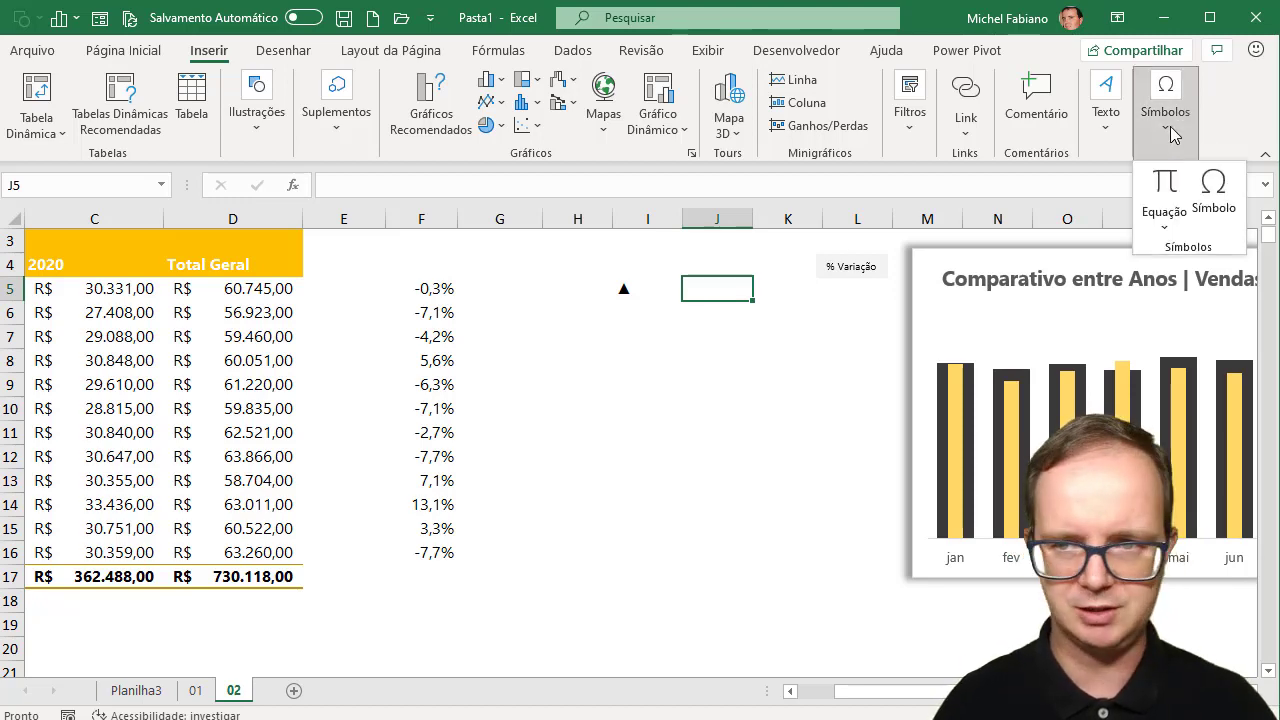
{"action": "left_click", "coordinate": [1213, 195]}
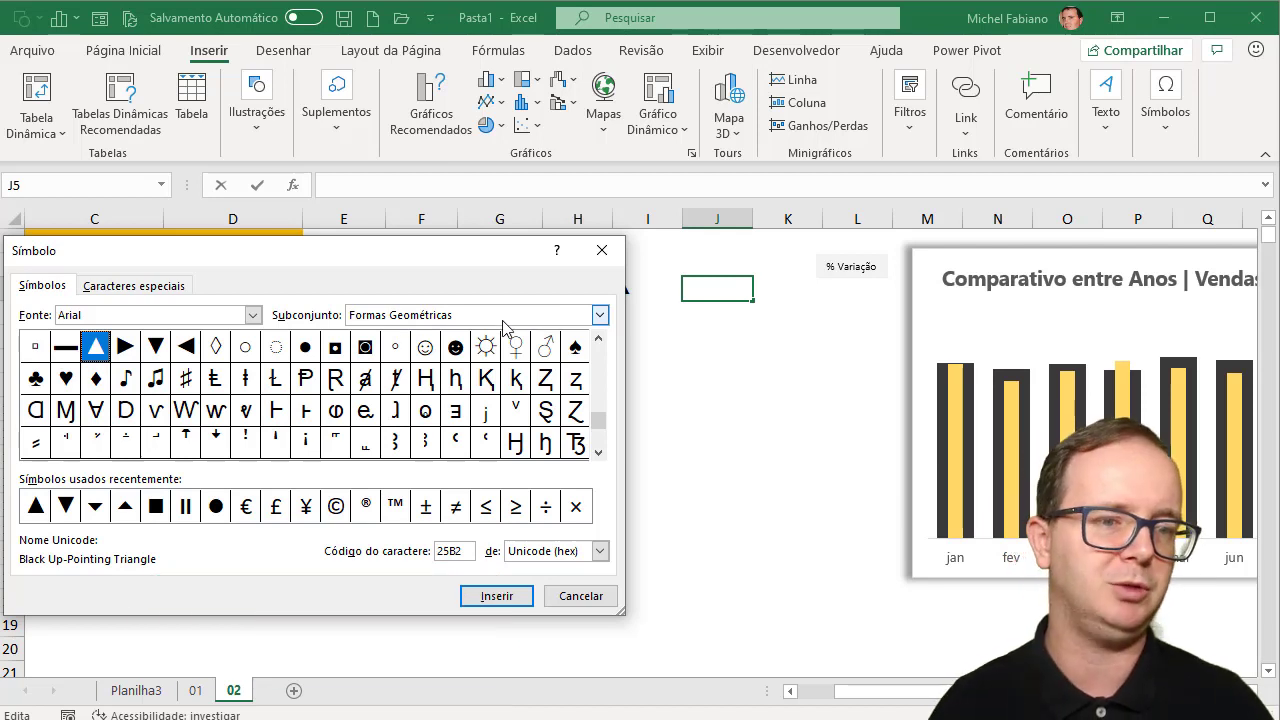
{"action": "left_click", "coordinate": [100, 510]}
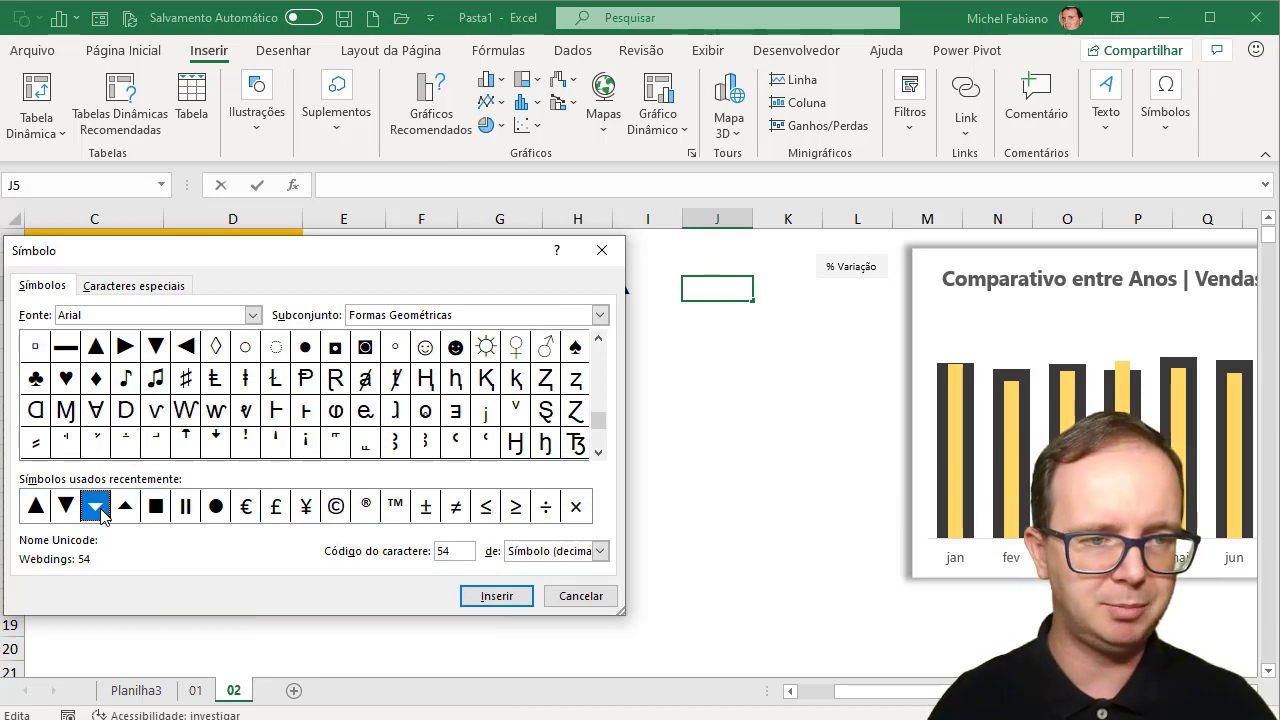
{"action": "left_click", "coordinate": [157, 346]}
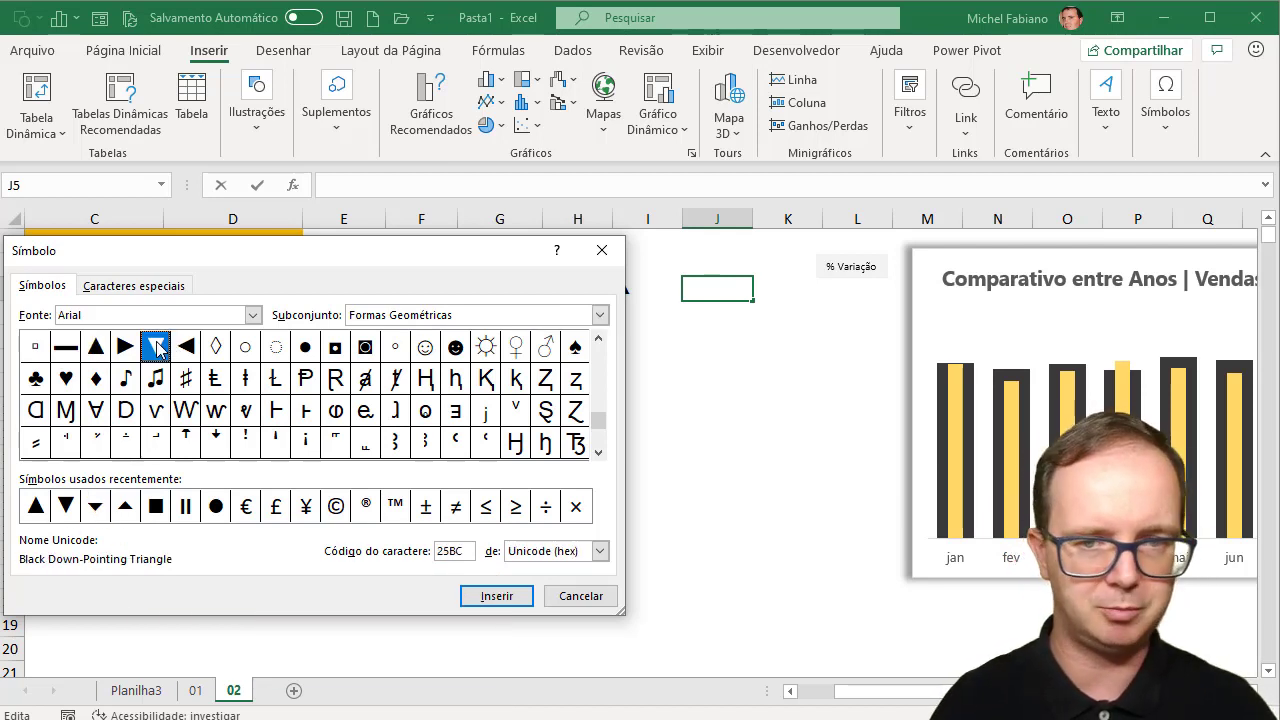
{"action": "left_click", "coordinate": [497, 596]}
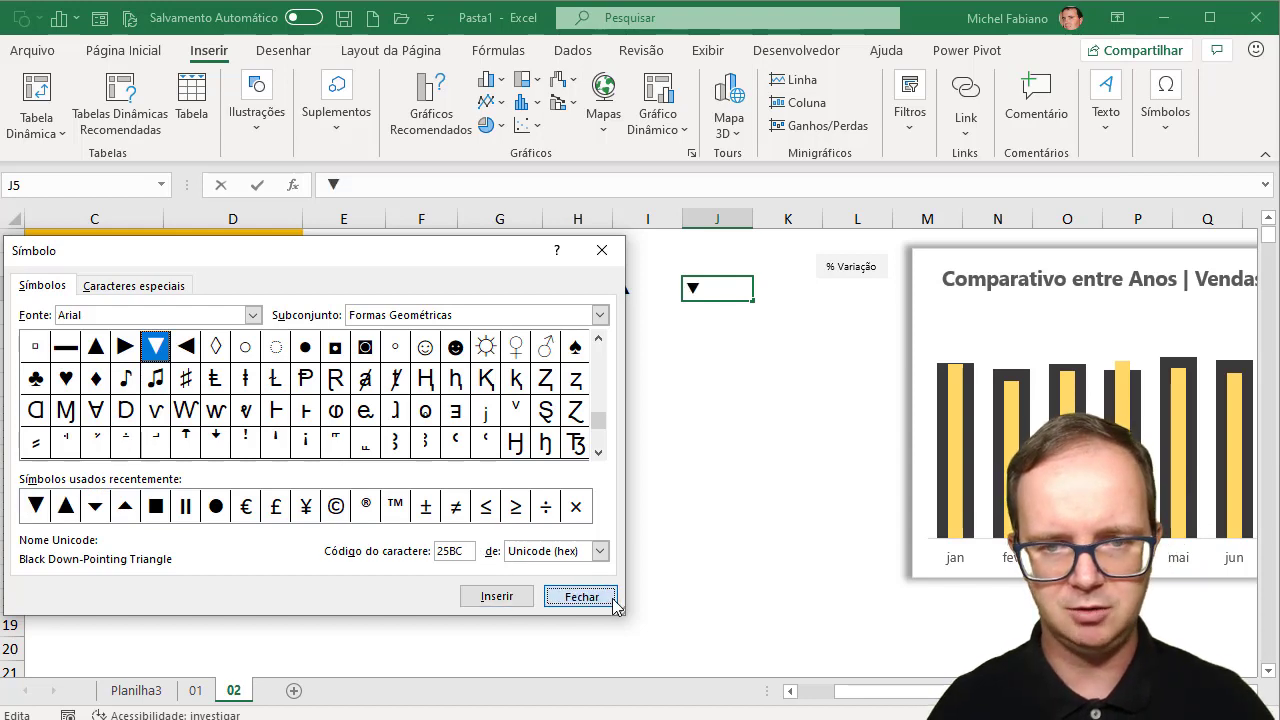
{"action": "left_click", "coordinate": [582, 597]}
{"action": "key", "text": "Return"}
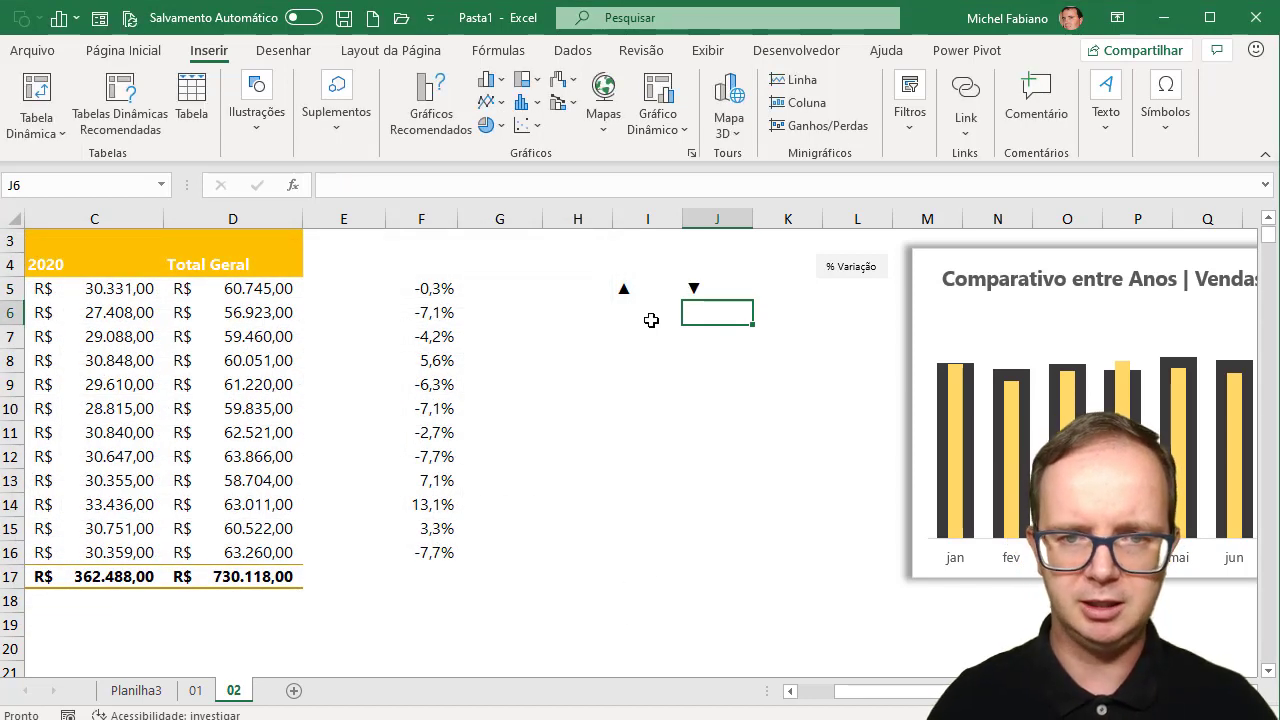
- Centre the two arrow symbols in I5:J5
{"action": "left_click_drag", "start_coordinate": [646, 289], "coordinate": [682, 288]}
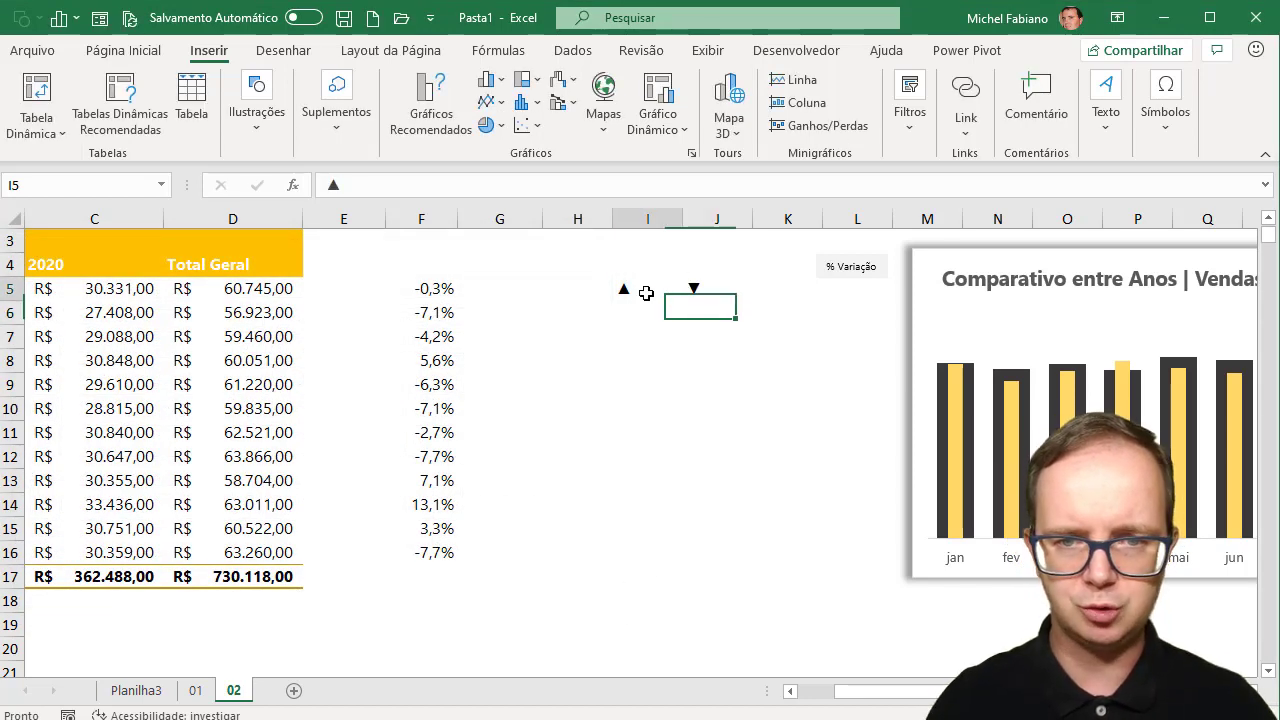
{"action": "left_click", "coordinate": [123, 50]}
{"action": "left_click", "coordinate": [404, 120]}
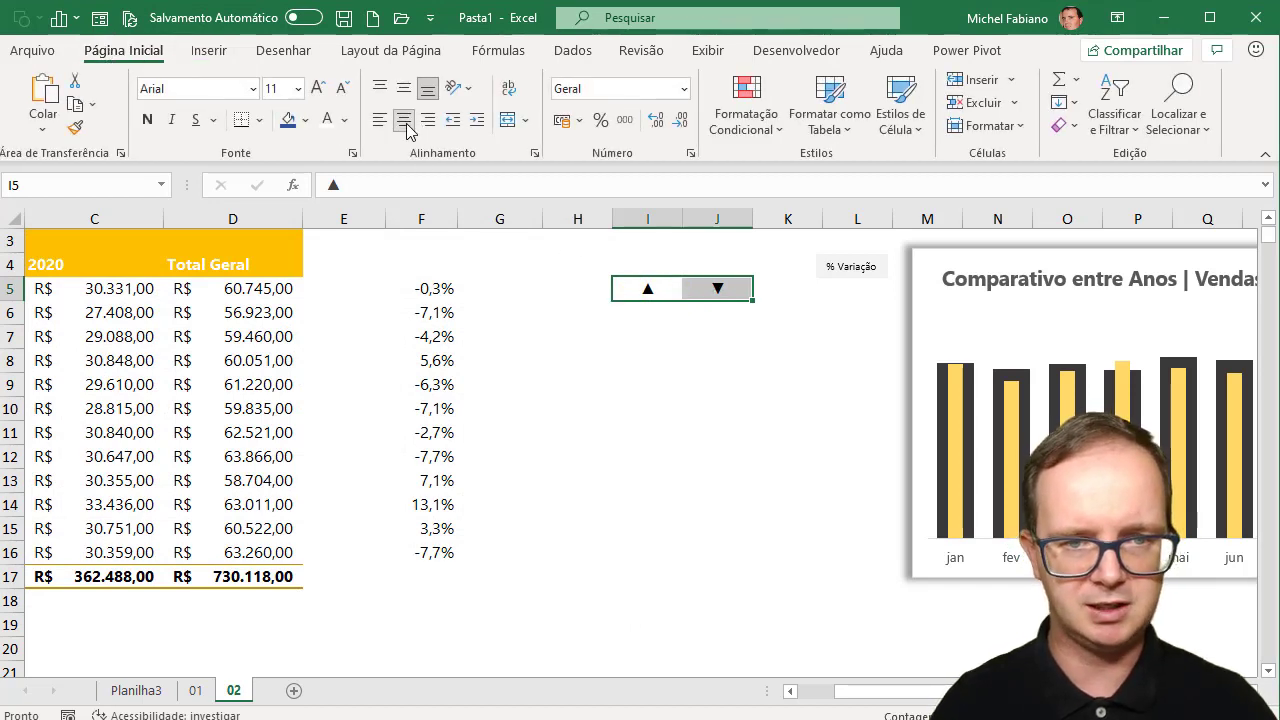
{"action": "left_click", "coordinate": [498, 289]}
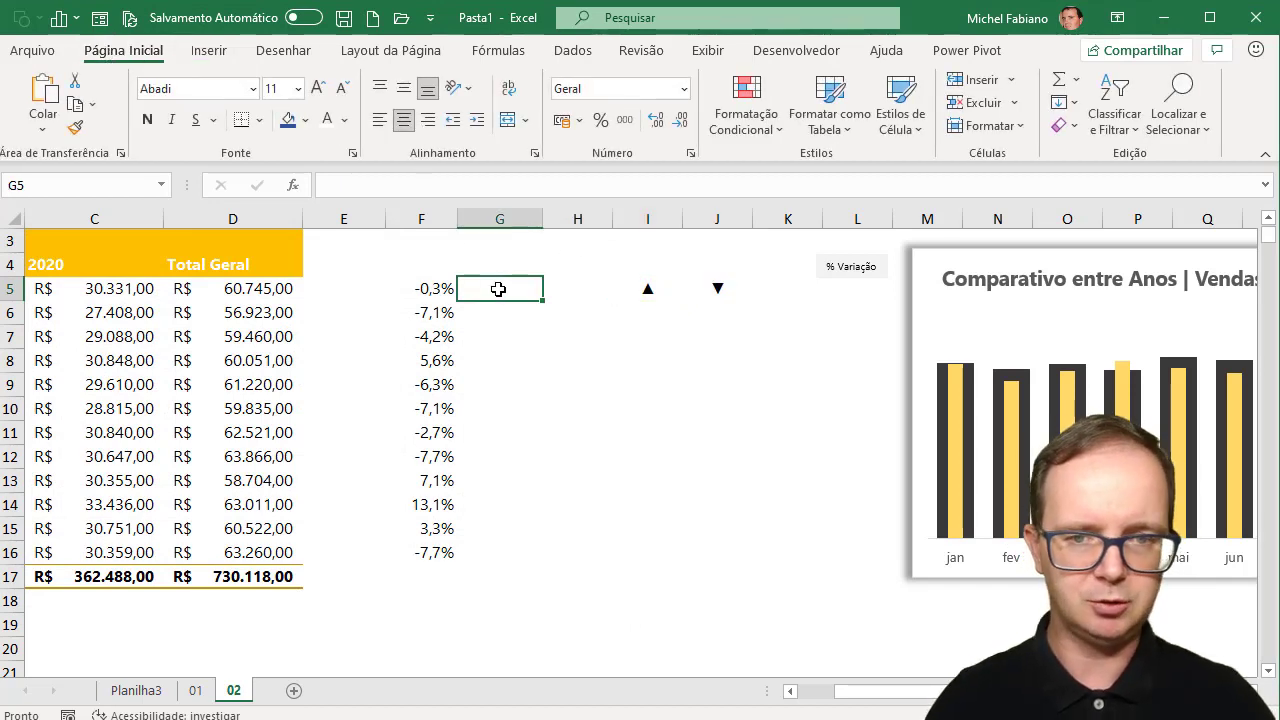
- Enter =SE(F5<0;$J$5;$I$5) in G5, showing the down arrow for jan's -0,3%
{"action": "type", "text": "=se("}
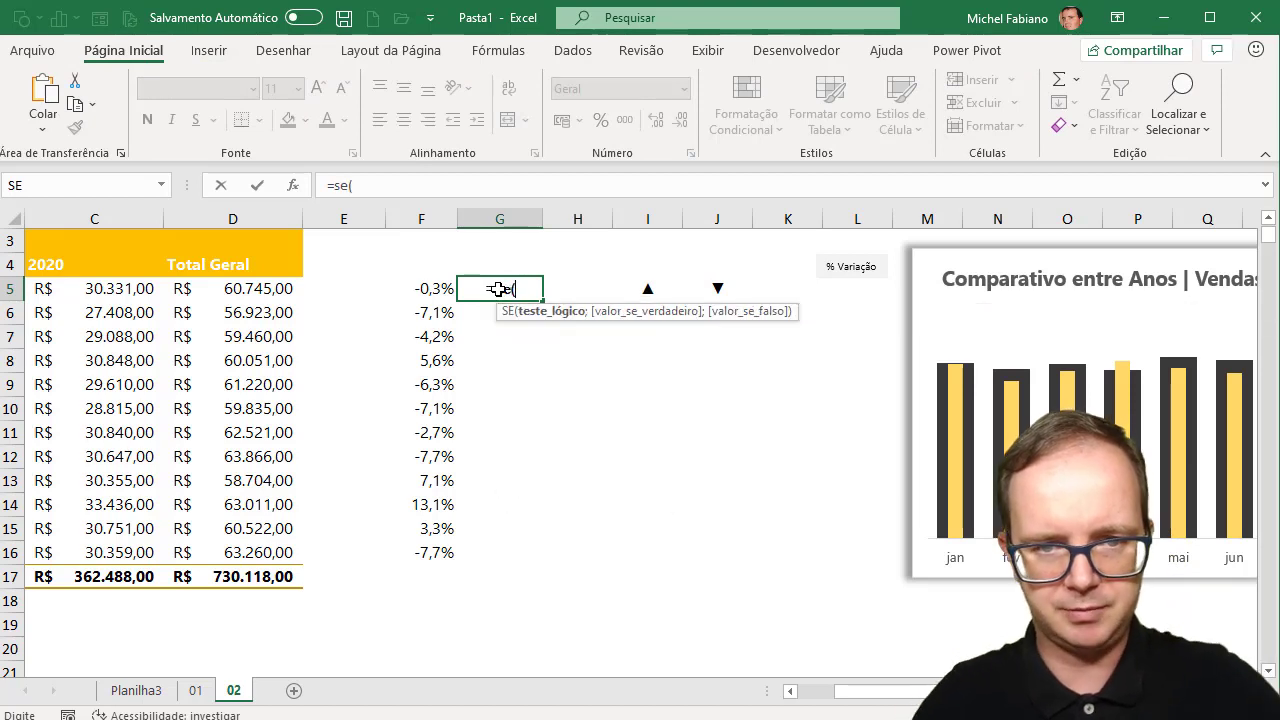
{"action": "left_click", "coordinate": [426, 289]}
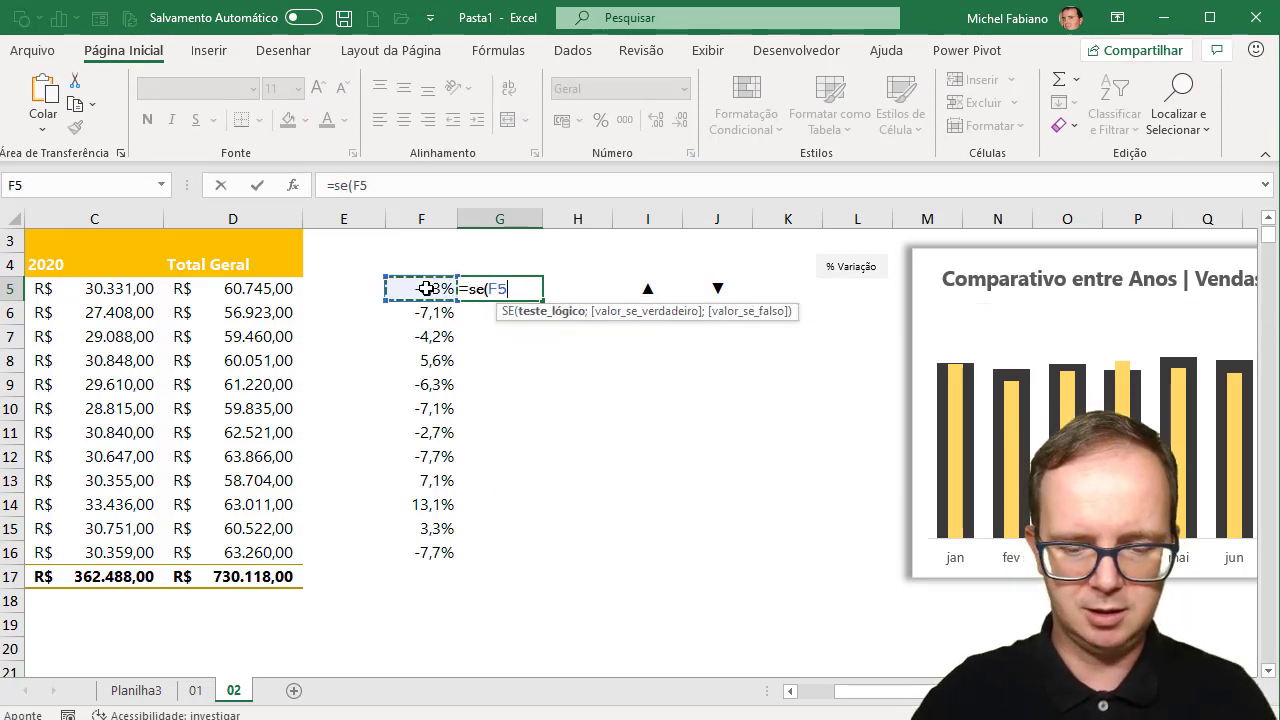
{"action": "type", "text": "<0"}
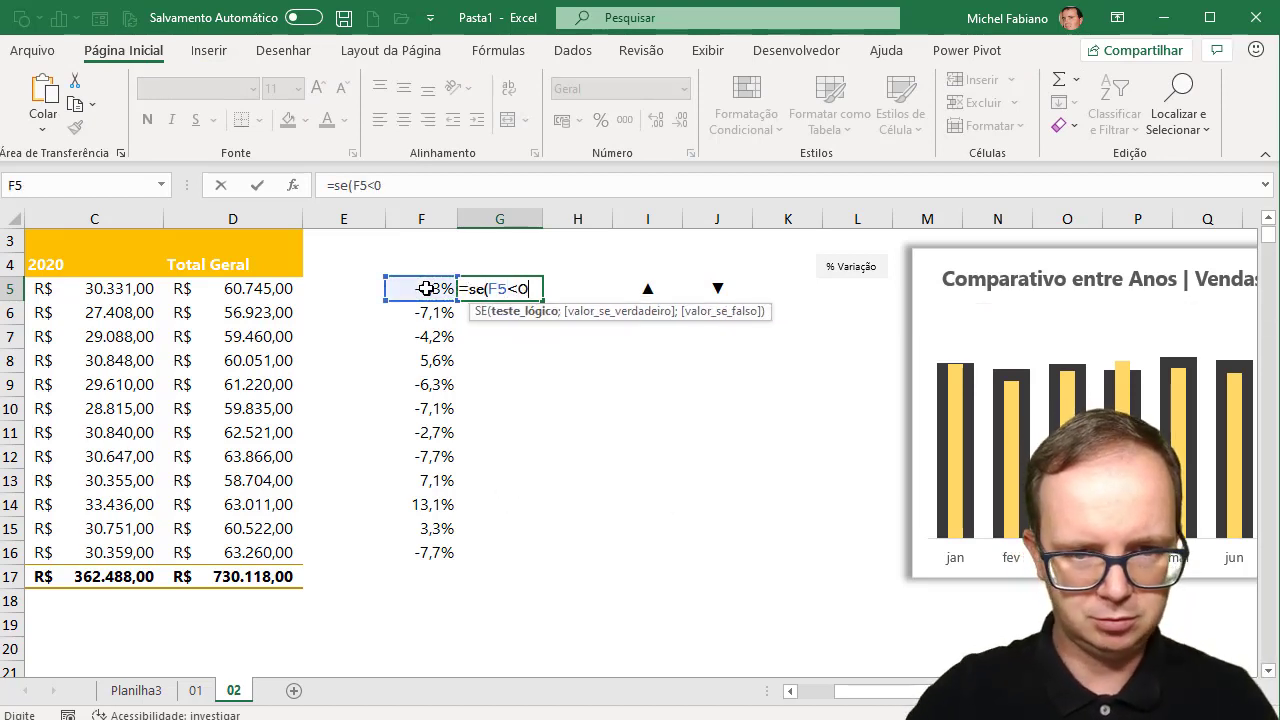
{"action": "type", "text": ";"}
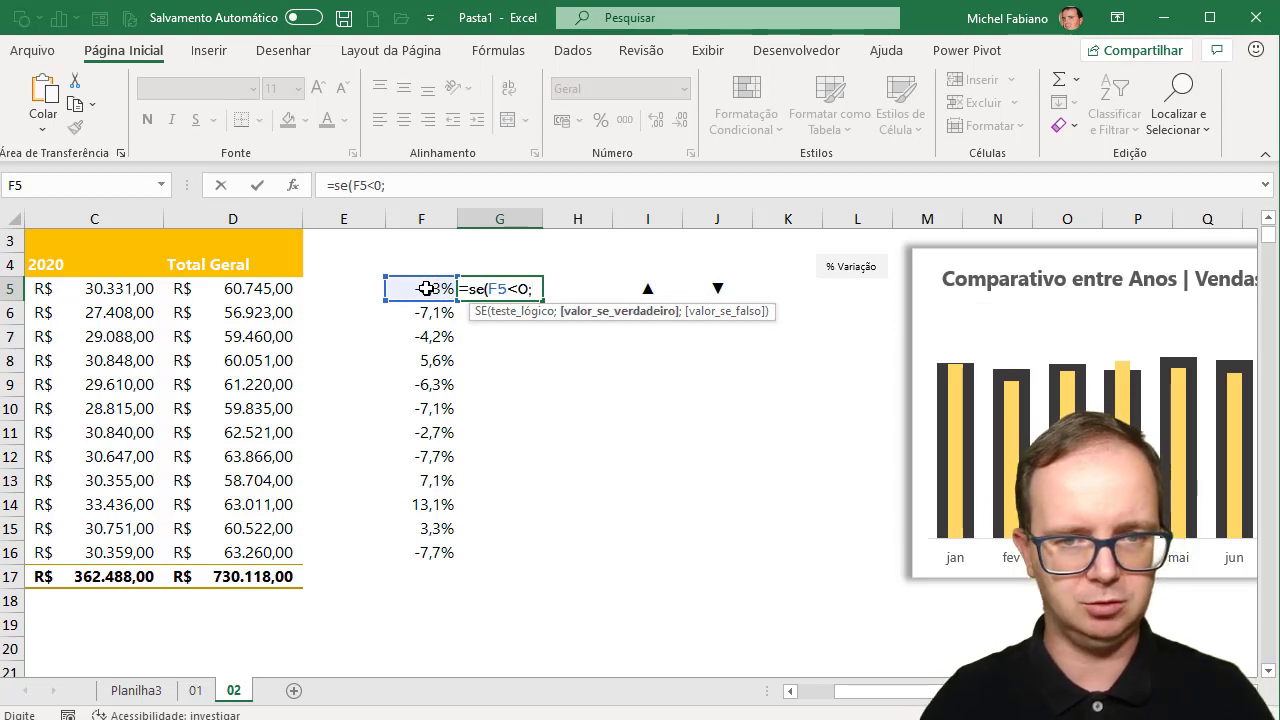
{"action": "left_click", "coordinate": [726, 287]}
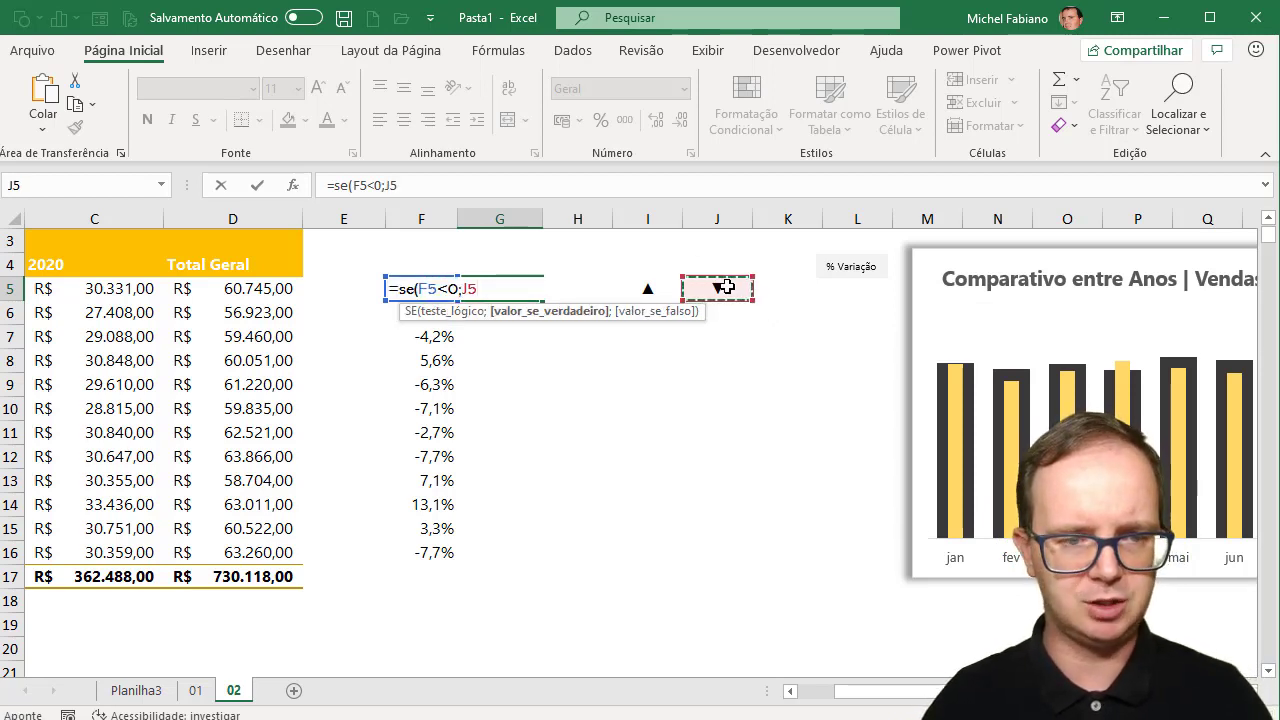
{"action": "key", "text": "F4"}
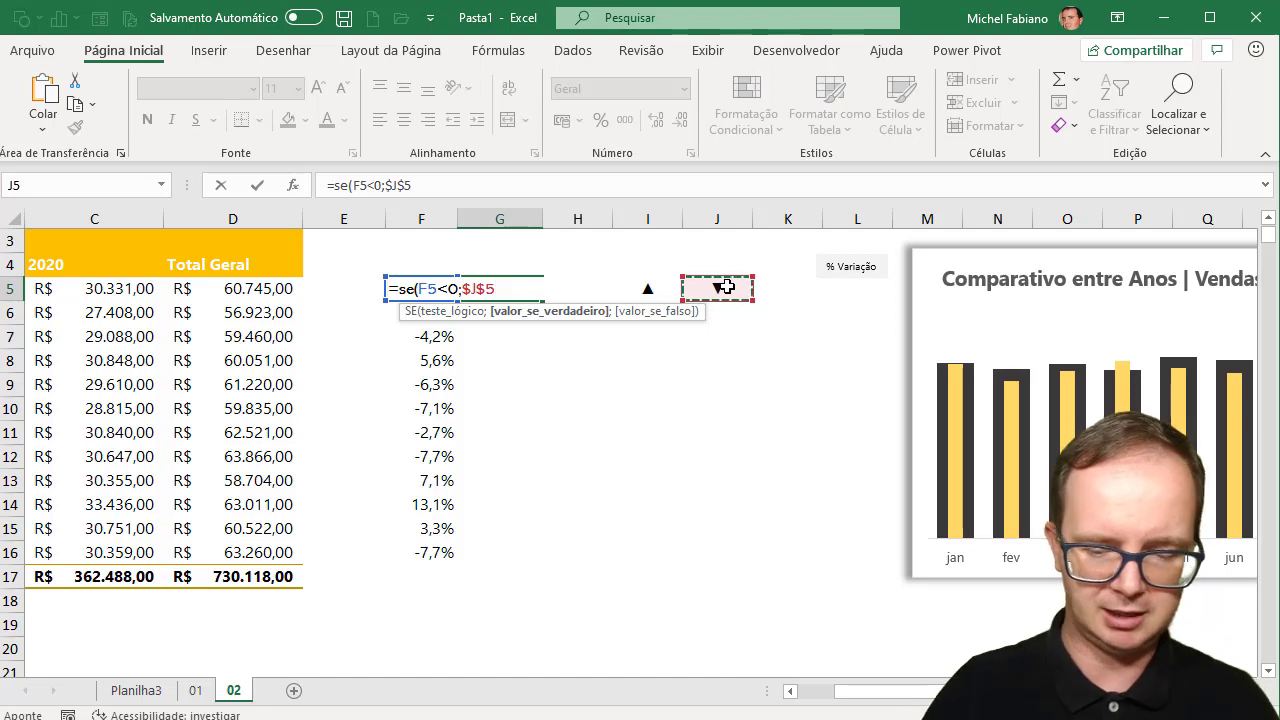
{"action": "type", "text": ";"}
{"action": "left_click", "coordinate": [653, 290]}
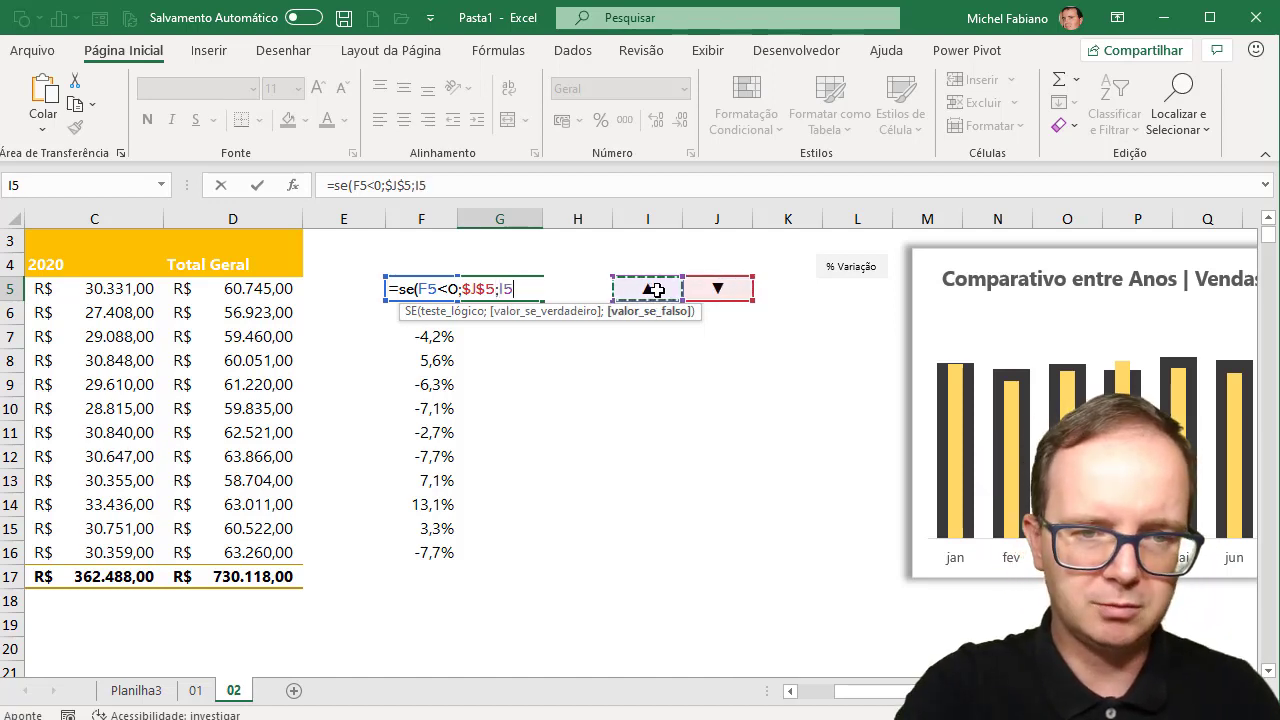
{"action": "key", "text": "F4"}
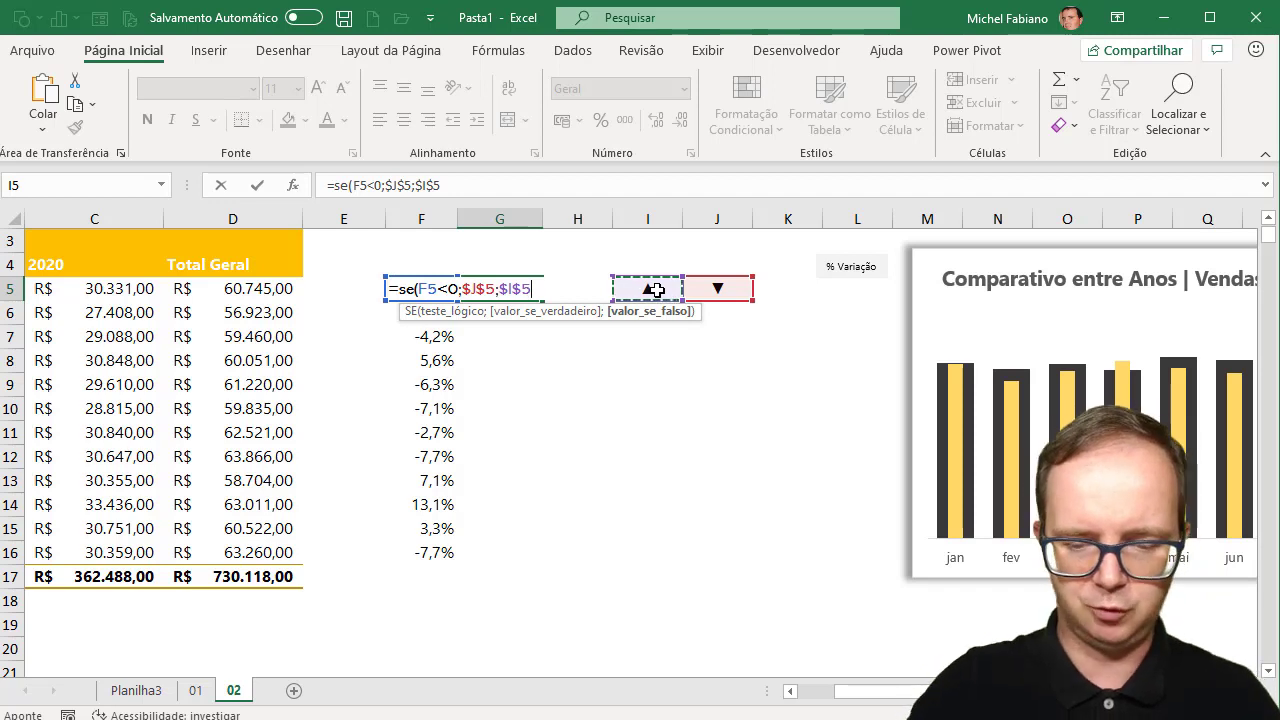
{"action": "type", "text": ")"}
{"action": "key", "text": "Return"}
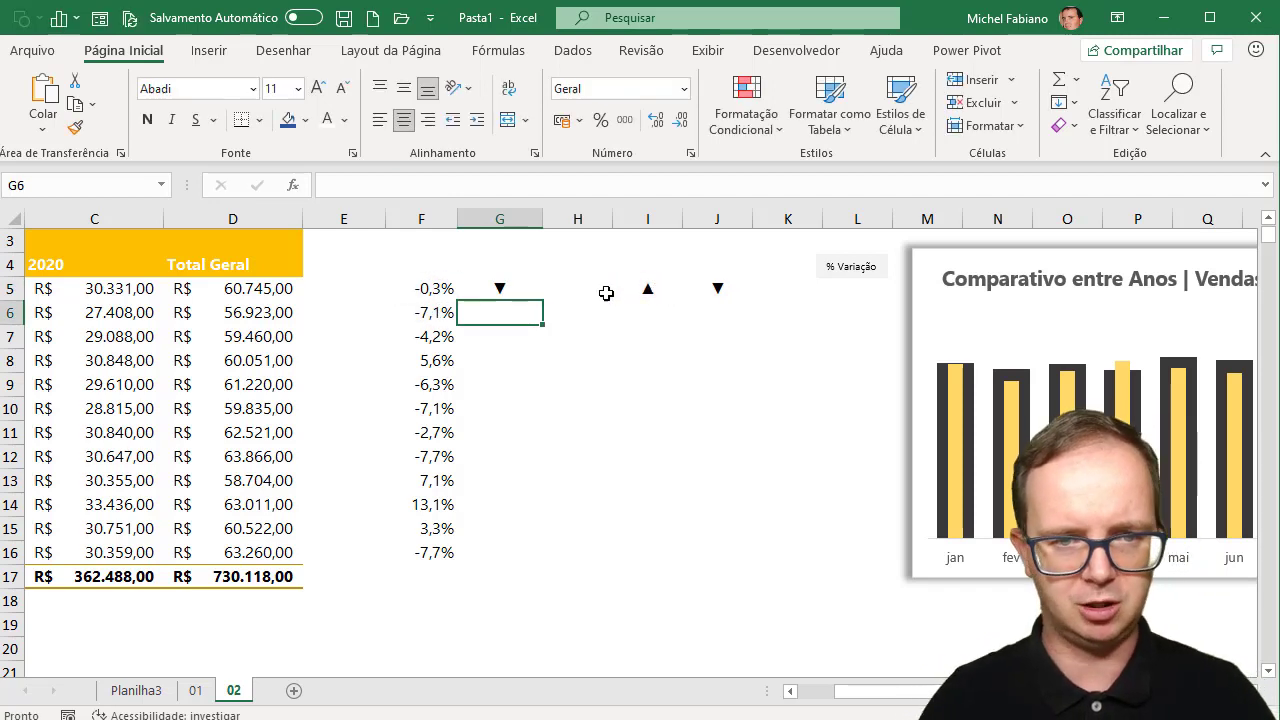
- Fill the G5 arrow formula down to G16 and spot-check rows 8, 13, 14 and 16
{"action": "left_click", "coordinate": [516, 288]}
{"action": "left_click_drag", "start_coordinate": [542, 300], "coordinate": [537, 560]}
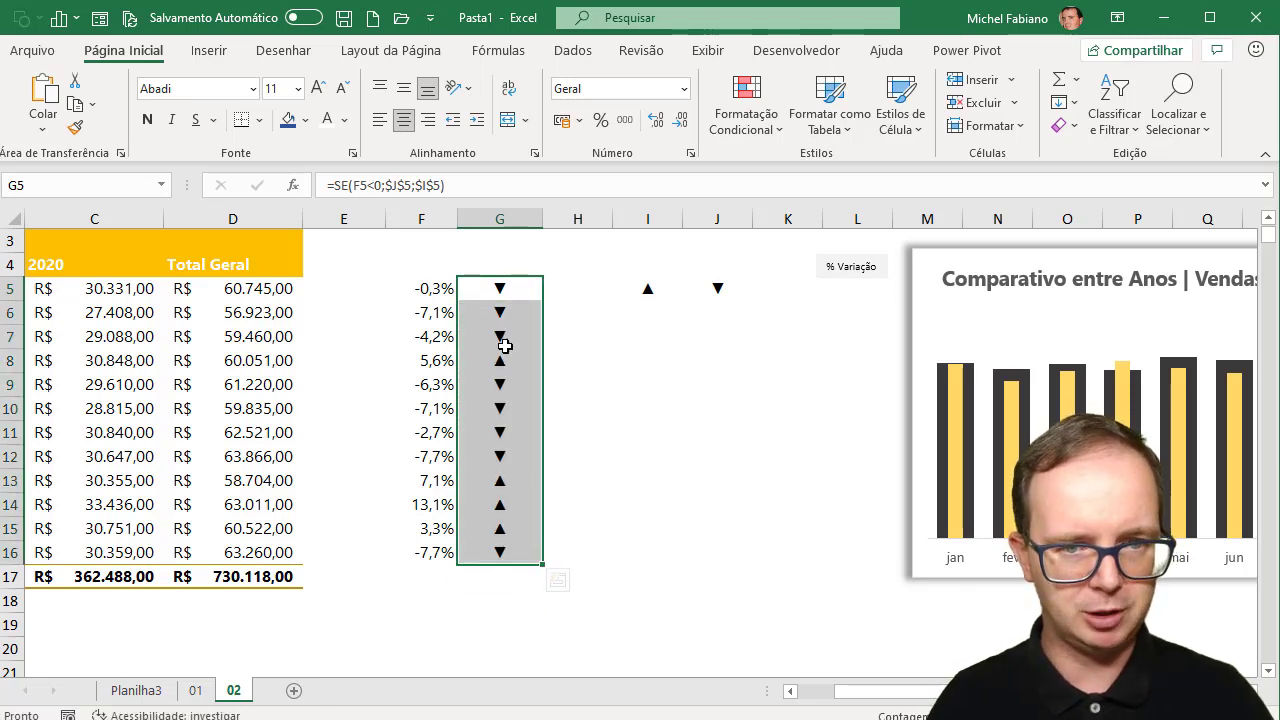
{"action": "left_click", "coordinate": [440, 362]}
{"action": "left_click", "coordinate": [493, 366]}
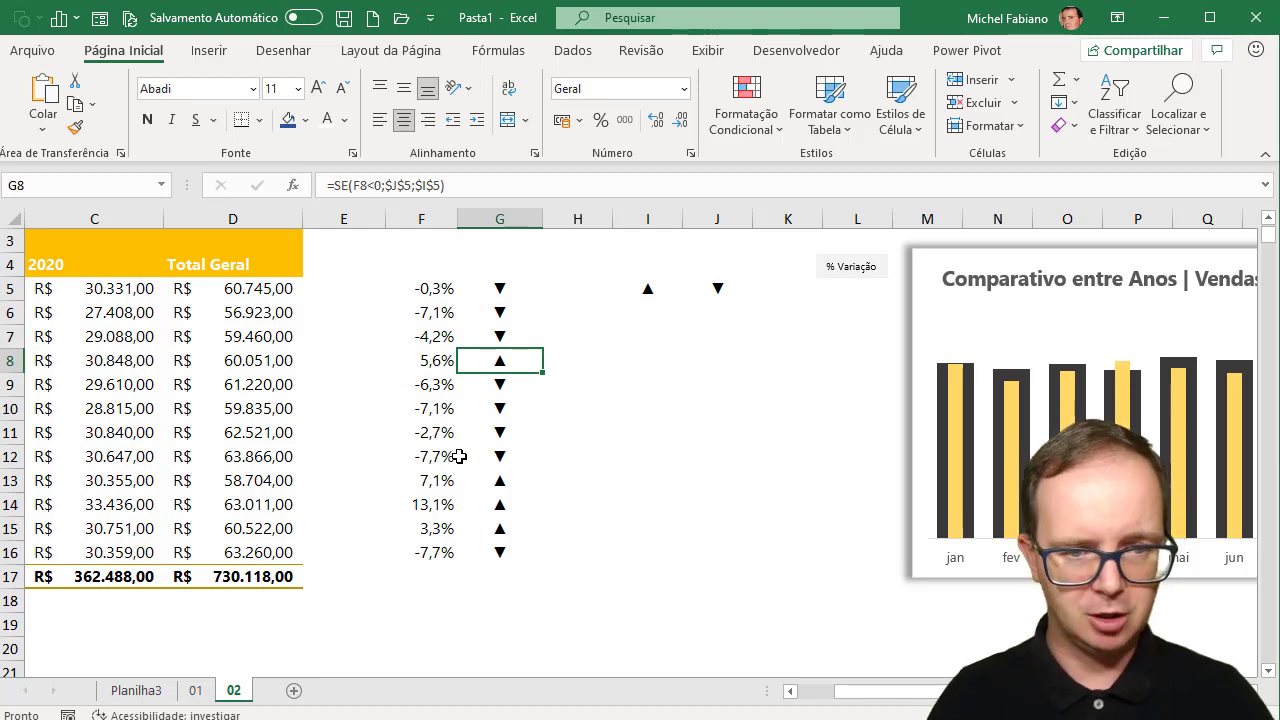
{"action": "left_click", "coordinate": [503, 480]}
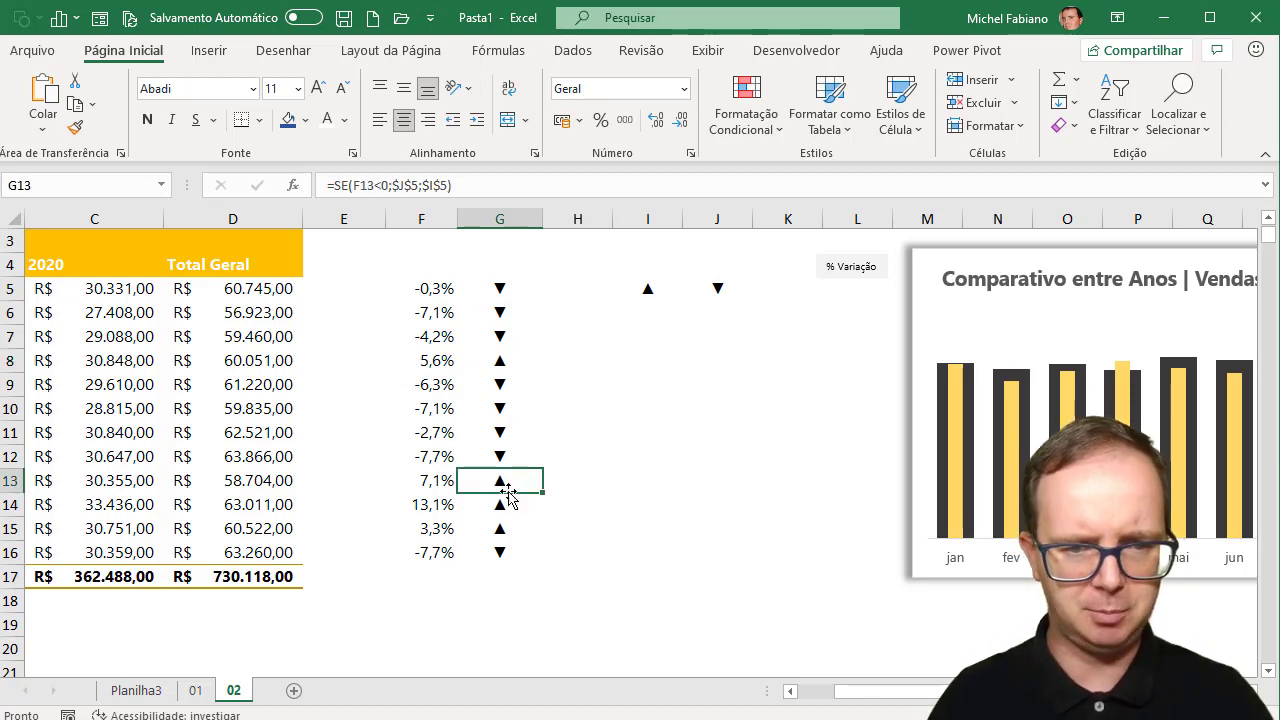
{"action": "left_click", "coordinate": [507, 504]}
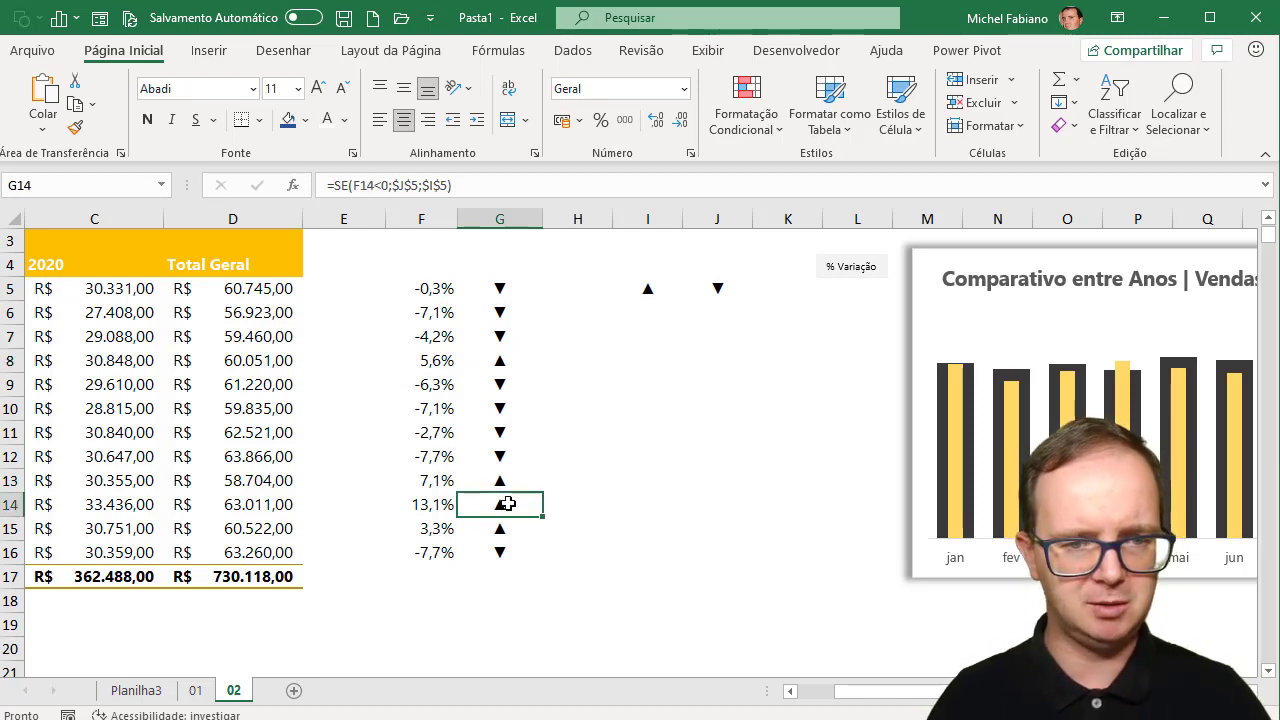
{"action": "left_click", "coordinate": [530, 552]}
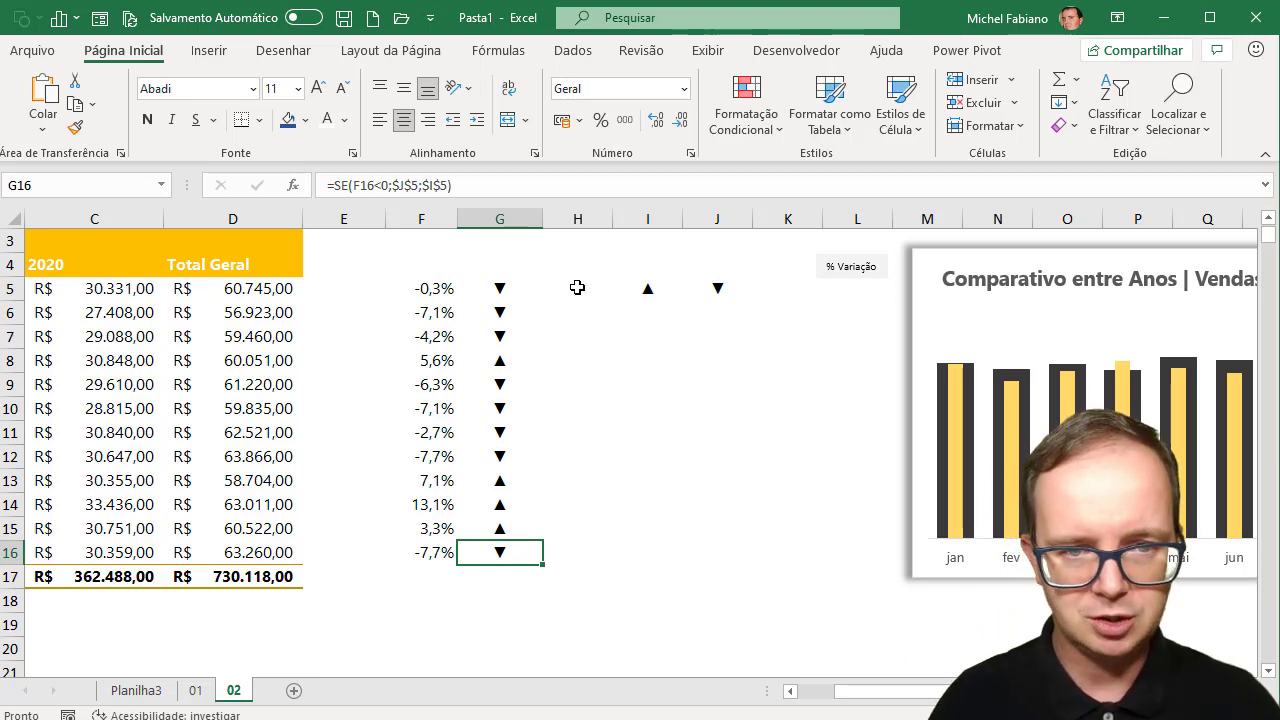
{"action": "left_click", "coordinate": [425, 292]}
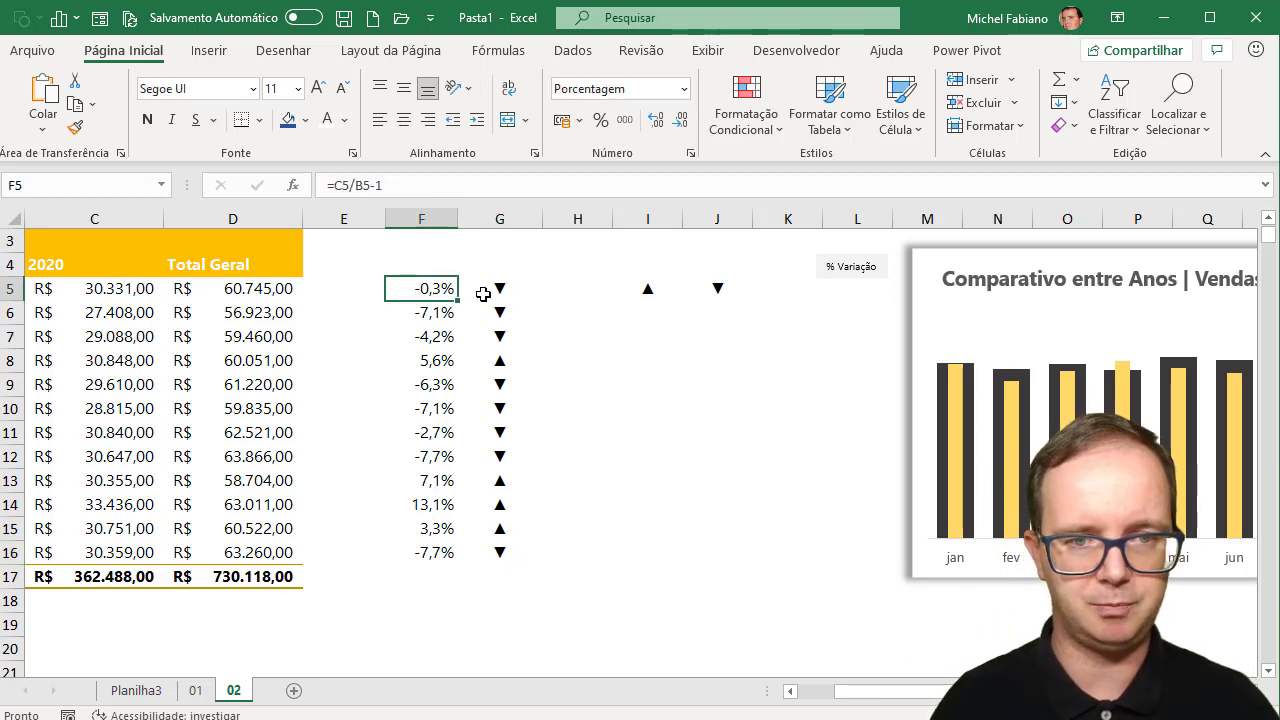
- Build =TEXTO(F5;"0,0%")&G5 in H5, fill it down to H16, and right-align the labels
{"action": "left_click", "coordinate": [553, 290]}
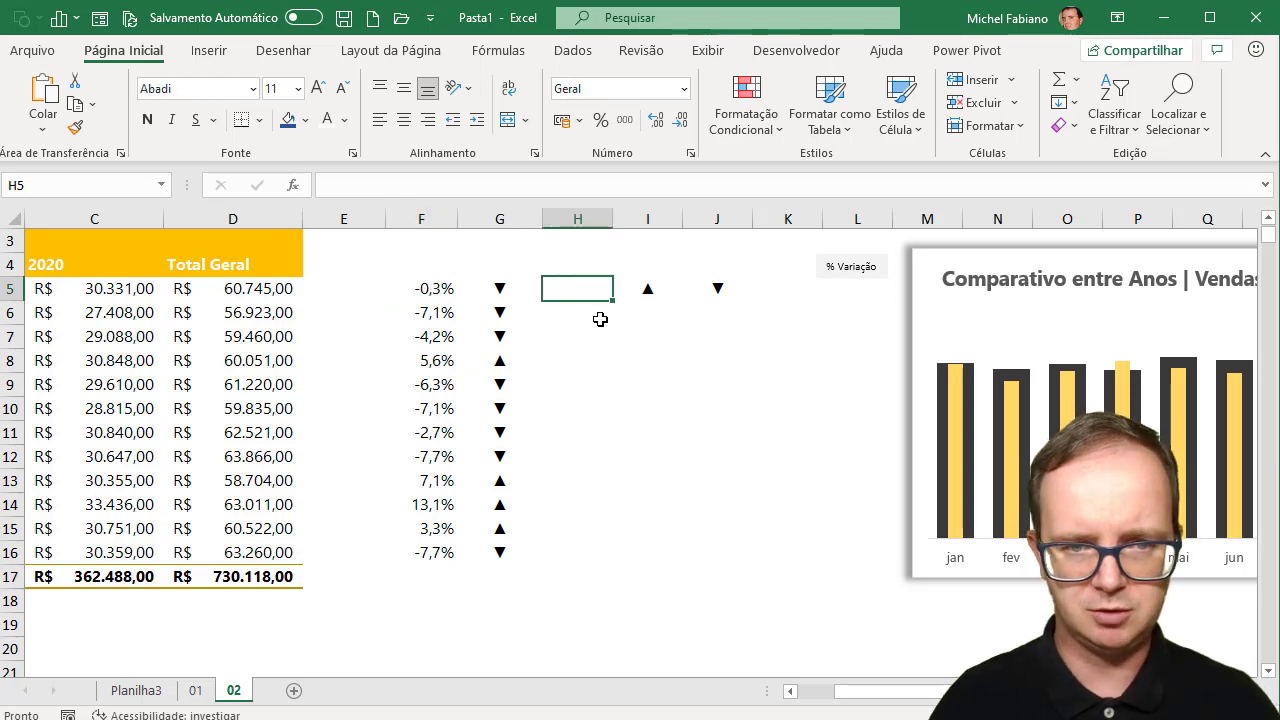
{"action": "type", "text": "="}
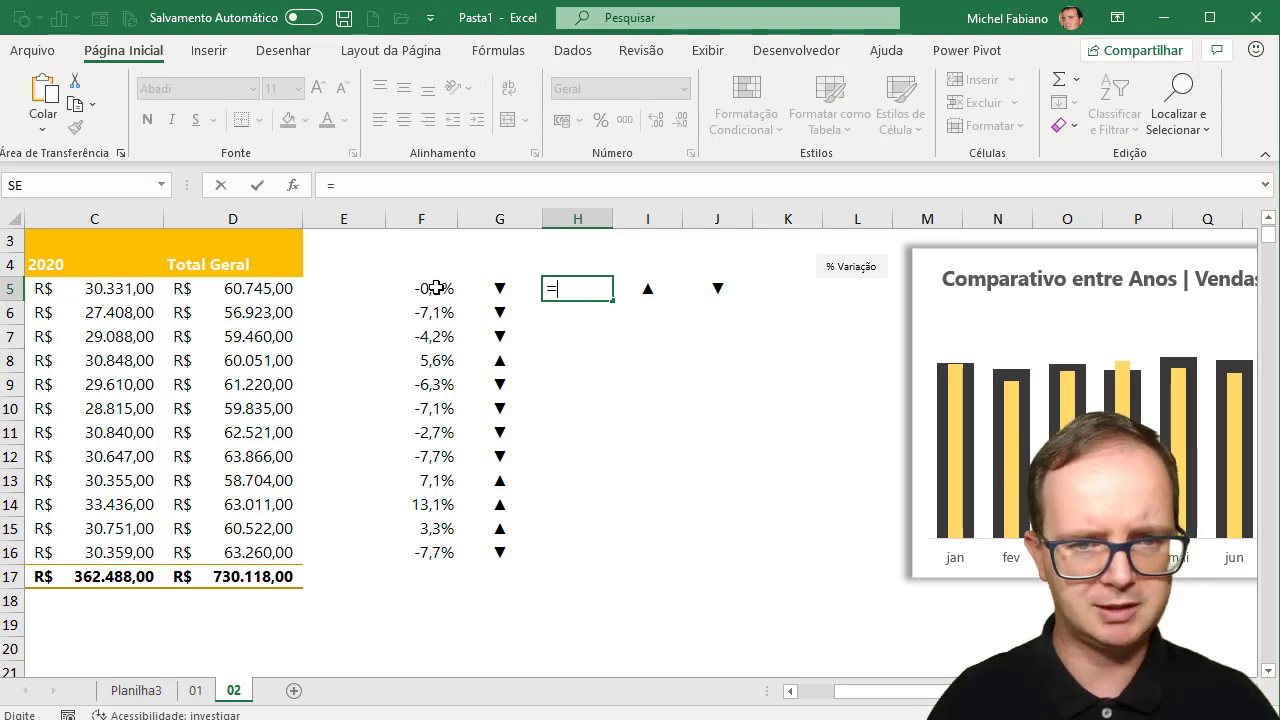
{"action": "type", "text": "texto"}
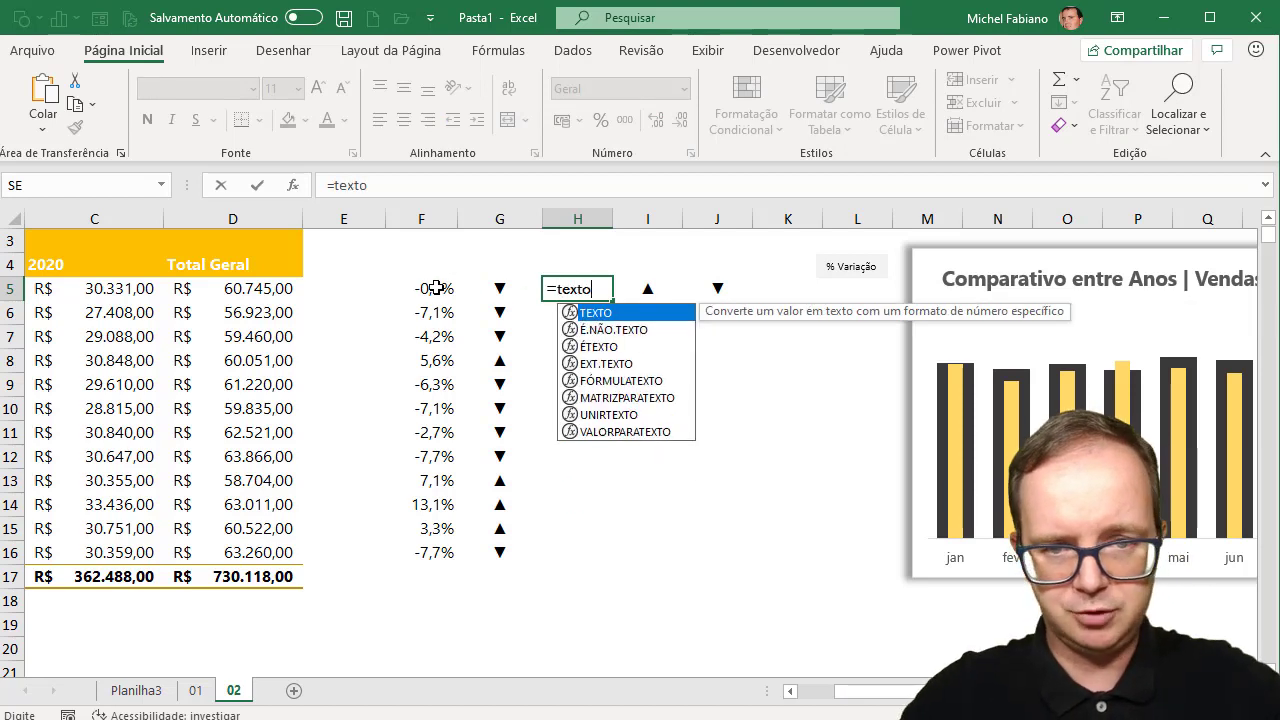
{"action": "type", "text": "("}
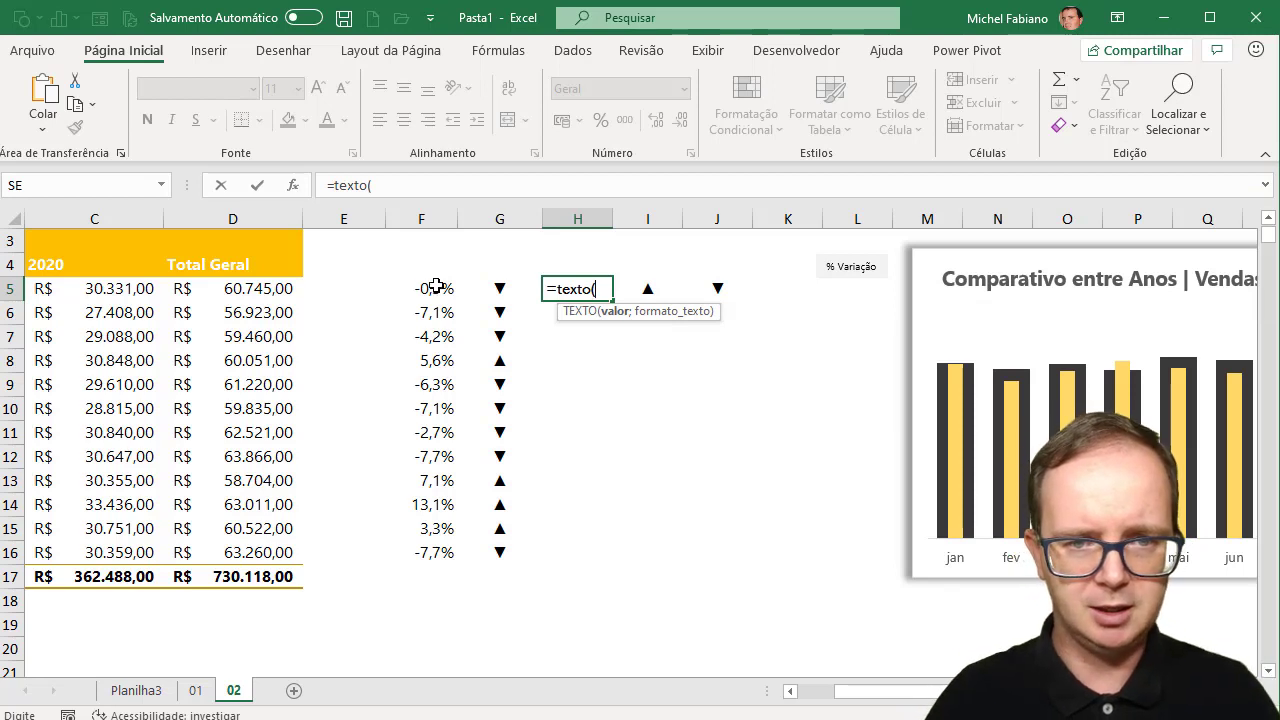
{"action": "left_click", "coordinate": [436, 287]}
{"action": "type", "text": ";"}
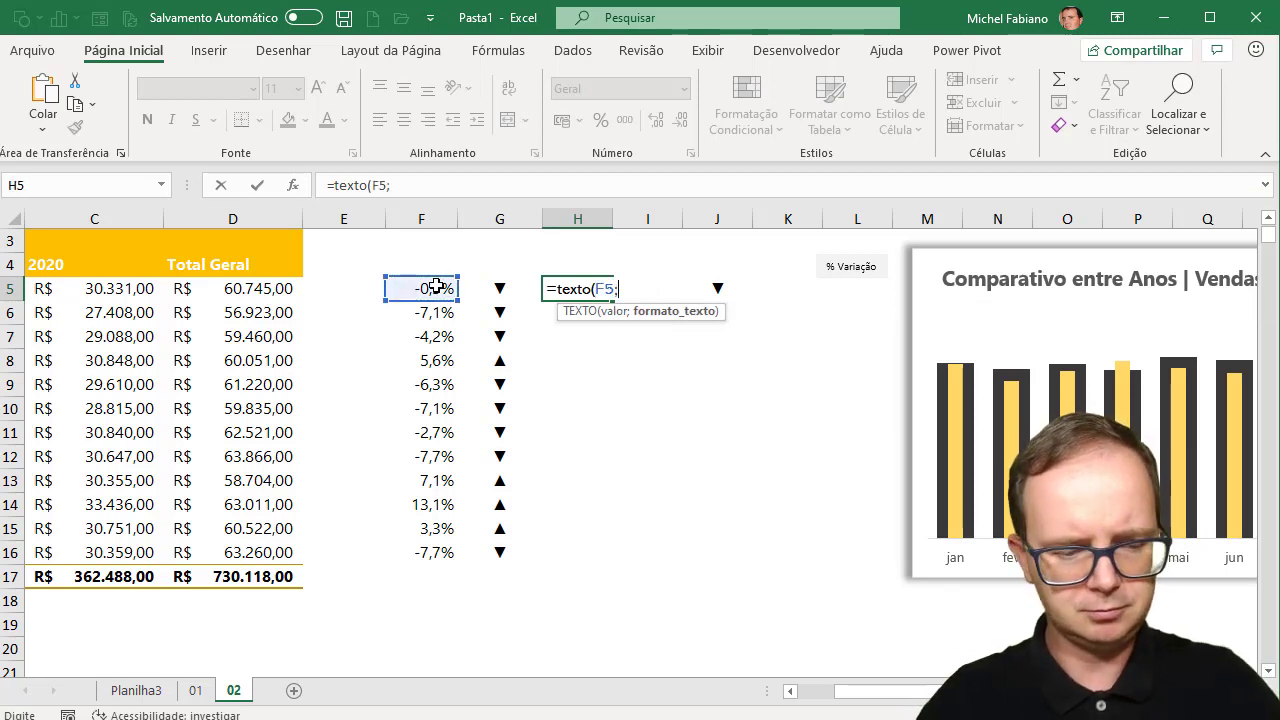
{"action": "type", "text": "\"0"}
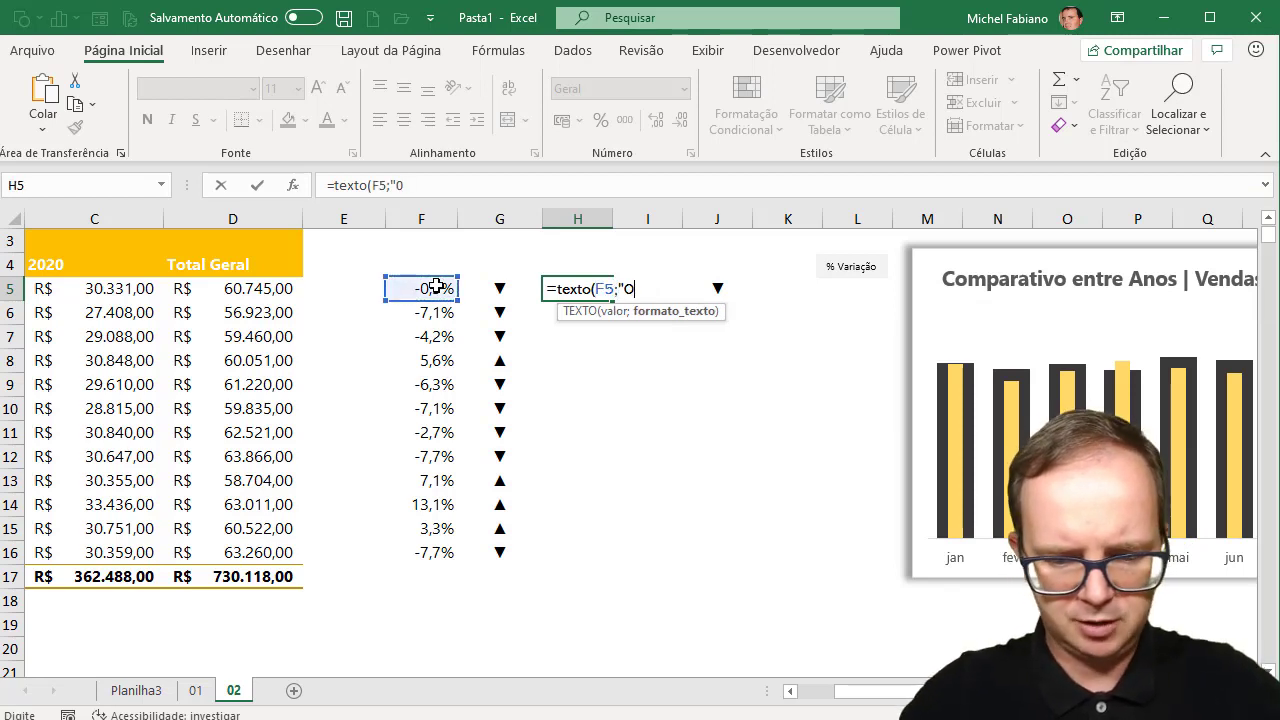
{"action": "type", "text": ",0%"}
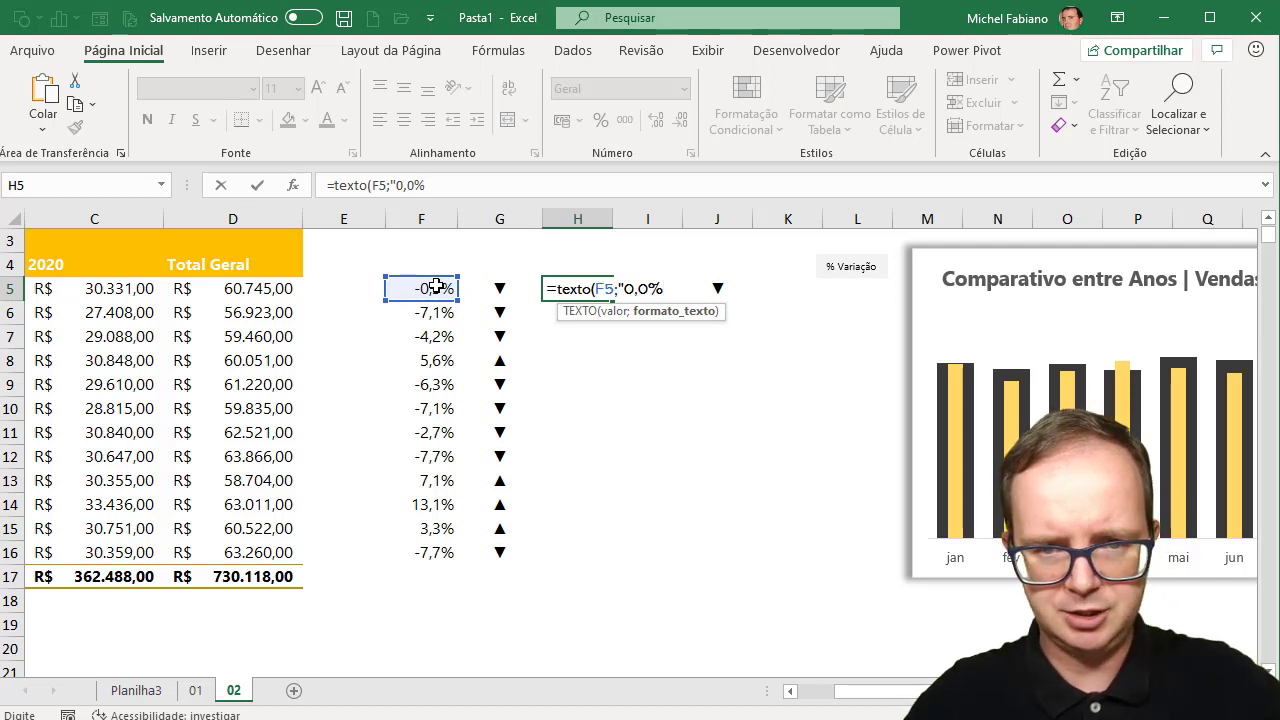
{"action": "type", "text": "\")&"}
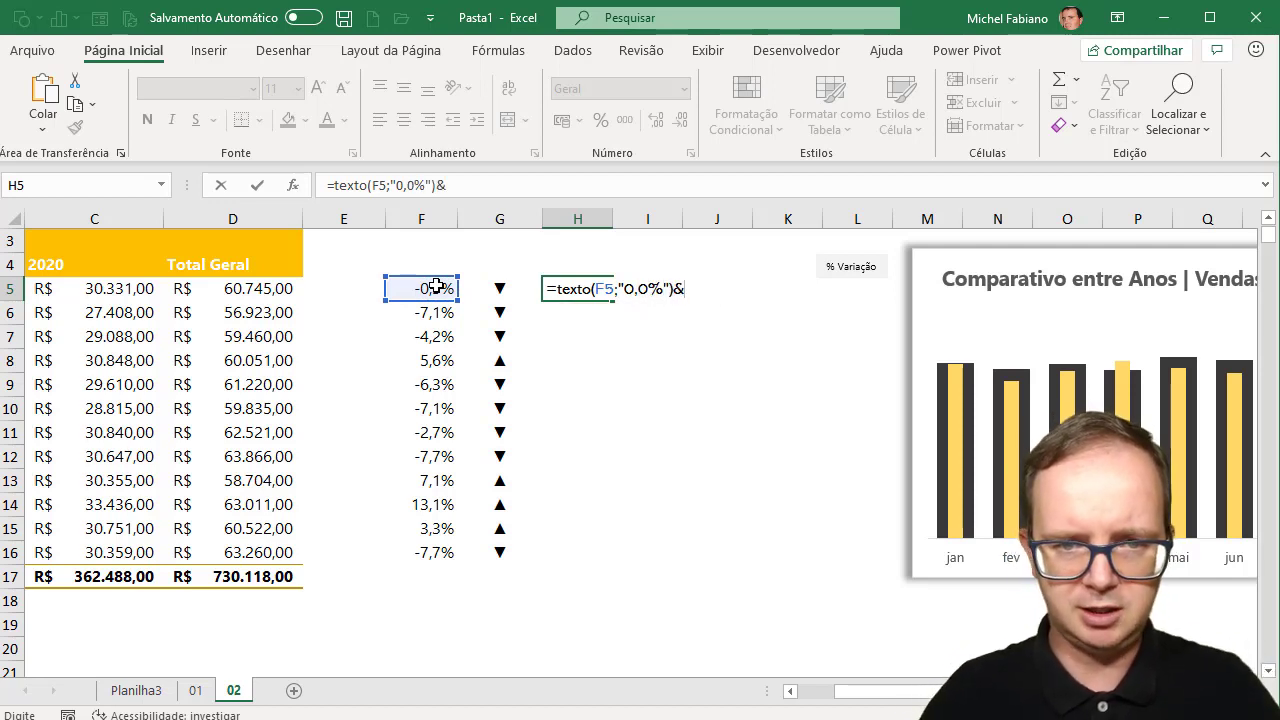
{"action": "left_click", "coordinate": [493, 288]}
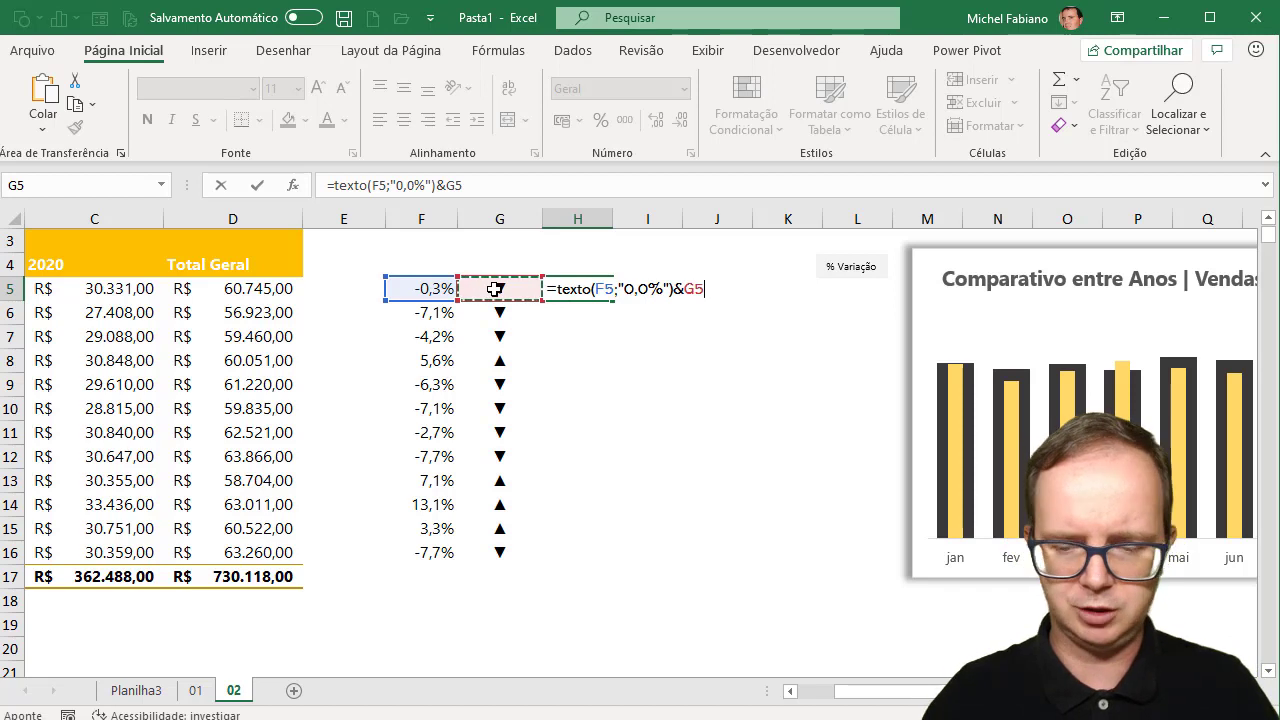
{"action": "key", "text": "Return"}
{"action": "left_click", "coordinate": [554, 292]}
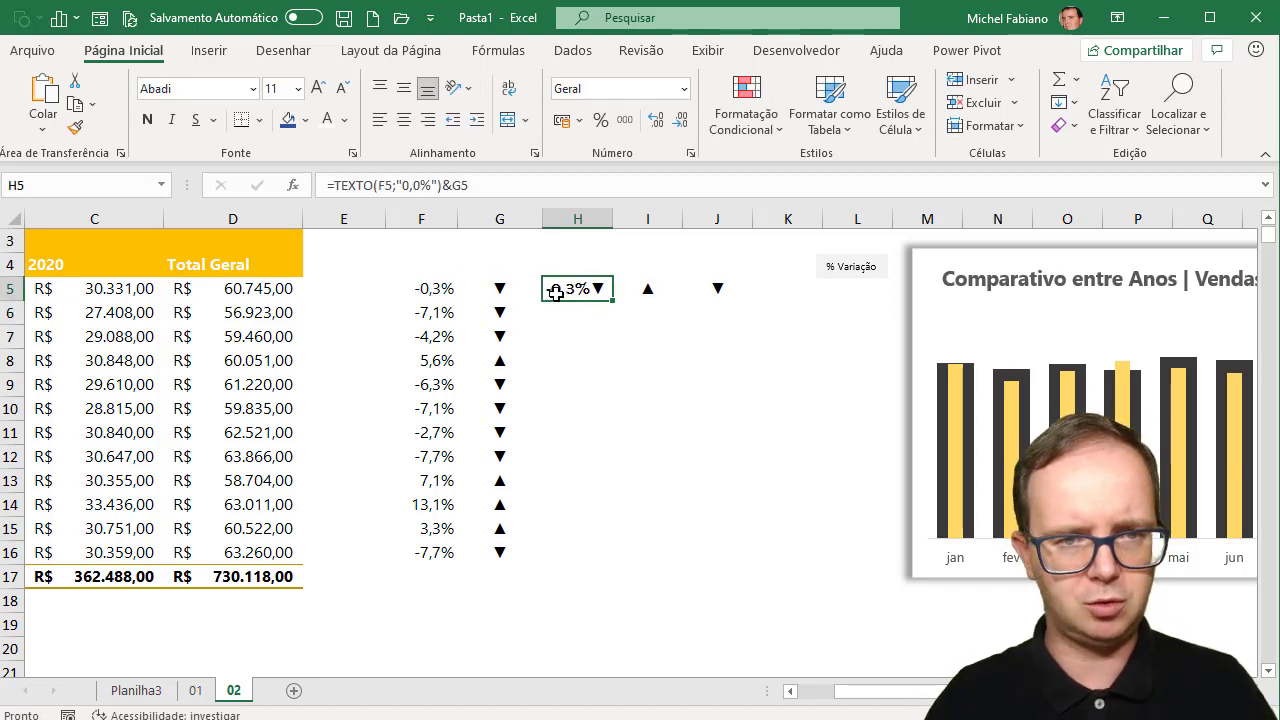
{"action": "double_click", "coordinate": [611, 300]}
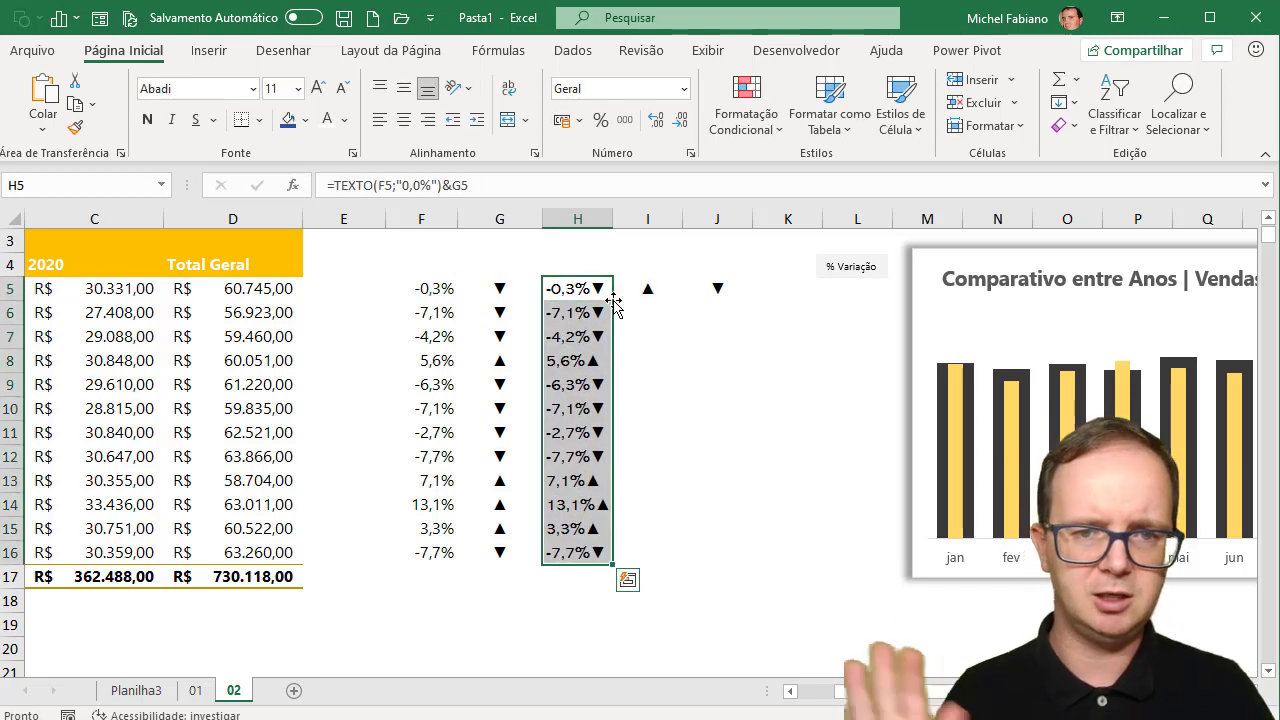
{"action": "left_click", "coordinate": [427, 121]}
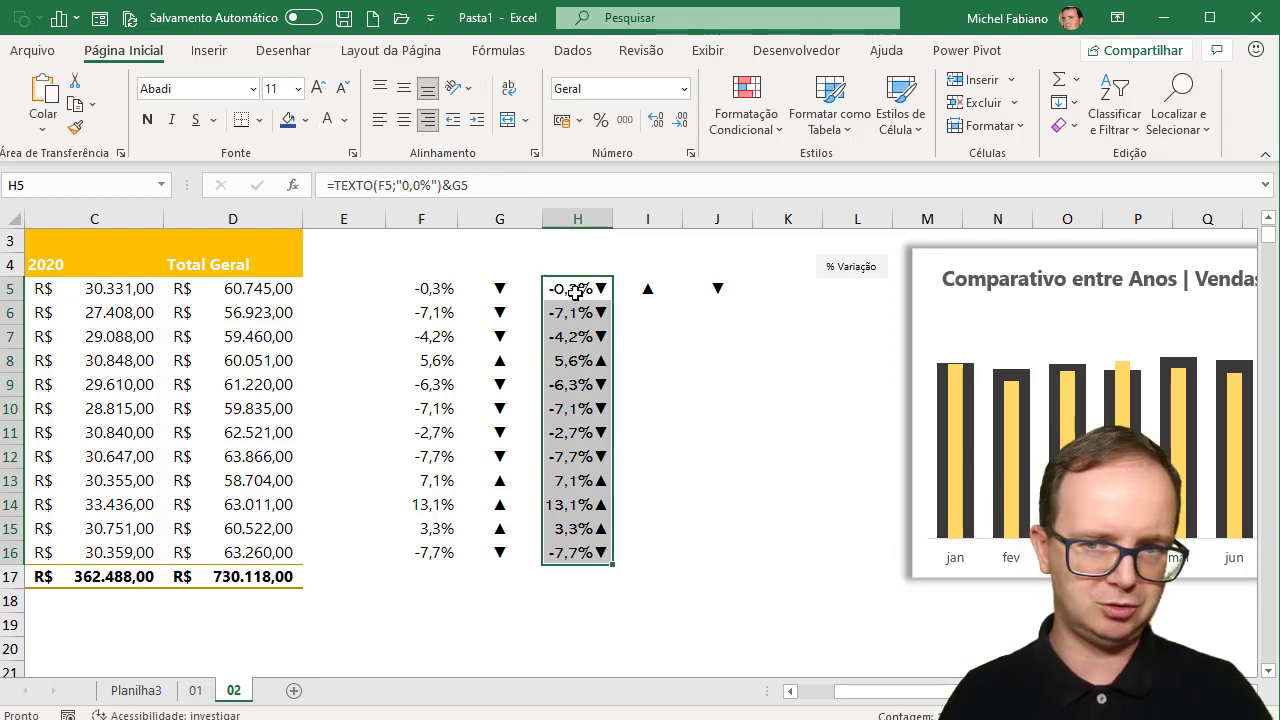
- Drag the chart left, select the 2020 bars, and expand the Rótulos de Dados placement options
{"action": "left_click_drag", "start_coordinate": [952, 252], "coordinate": [666, 261]}
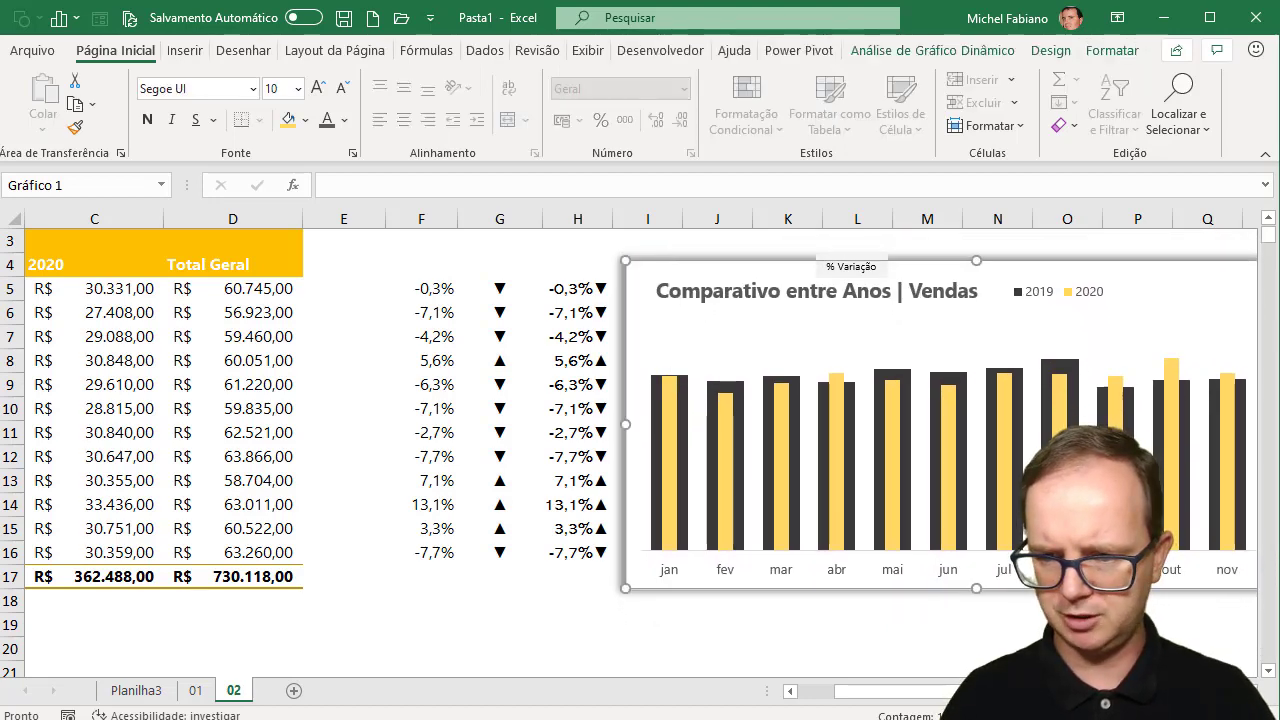
{"action": "scroll", "coordinate": [1214, 423], "scroll_direction": "right", "scroll_amount": 3}
{"action": "scroll", "coordinate": [1214, 423], "scroll_direction": "right", "scroll_amount": 2}
{"action": "scroll", "coordinate": [1214, 423], "scroll_direction": "right", "scroll_amount": 2}
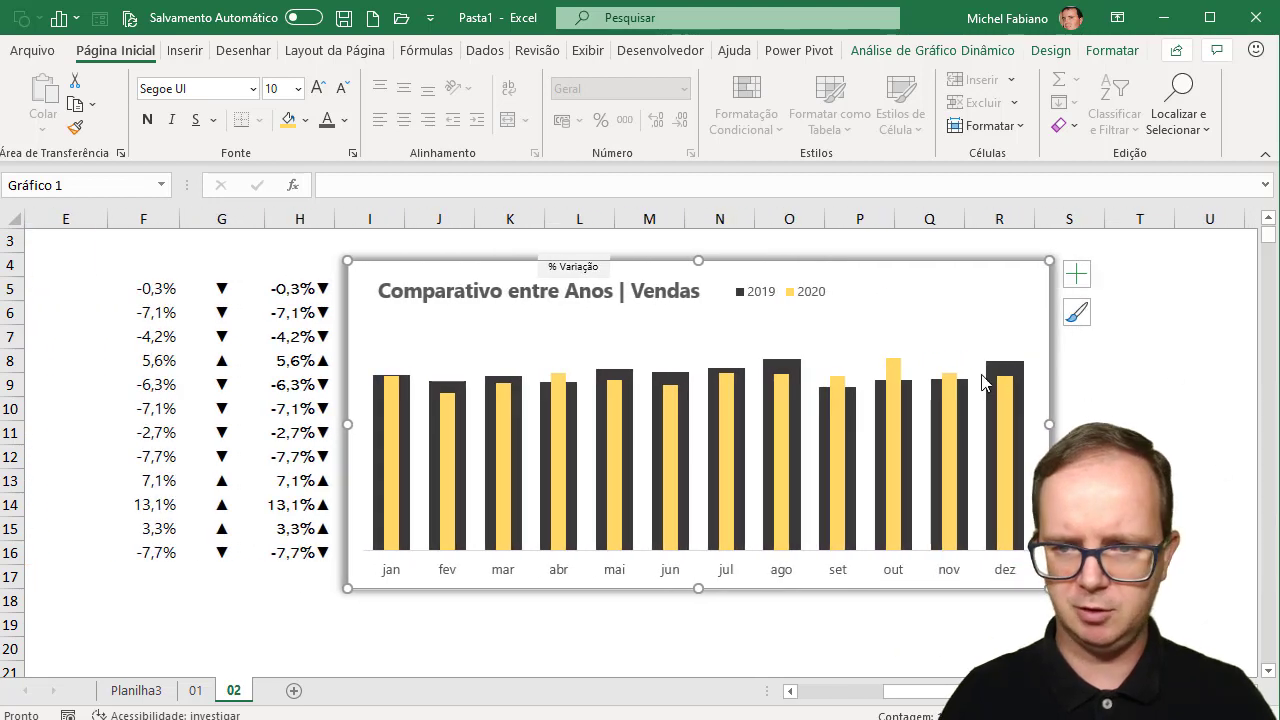
{"action": "left_click", "coordinate": [893, 372]}
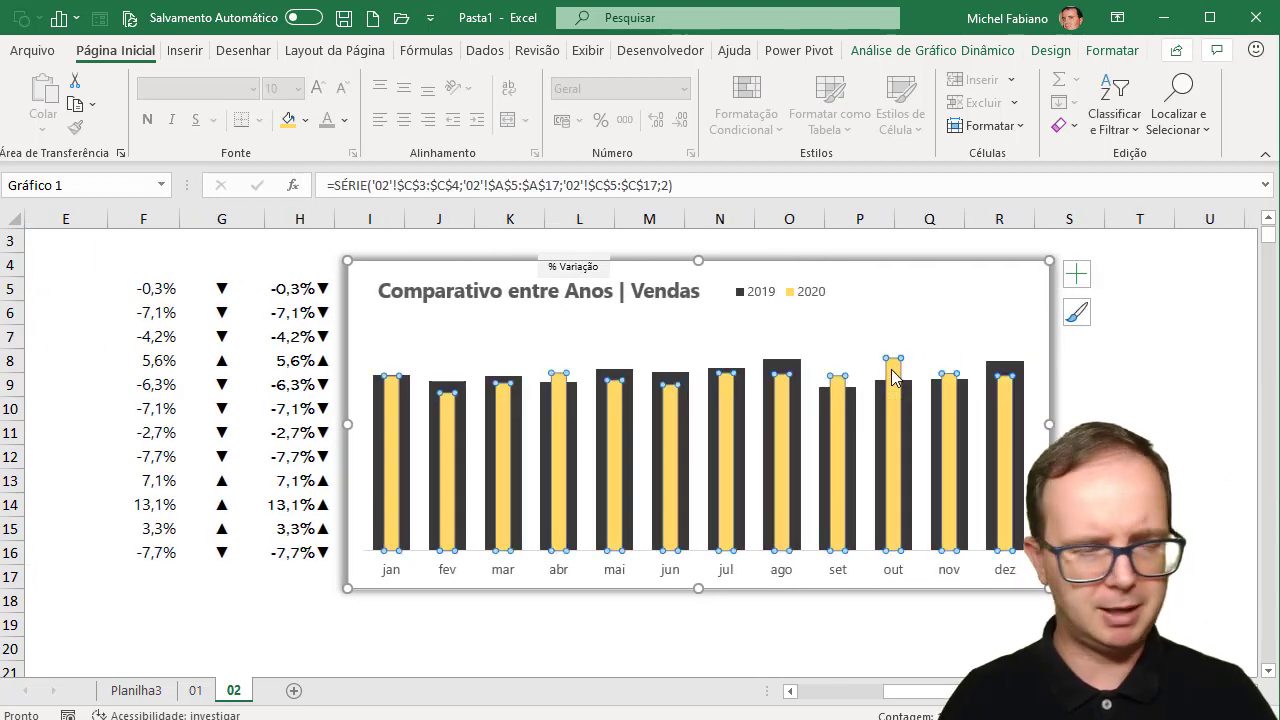
{"action": "left_click", "coordinate": [1076, 275]}
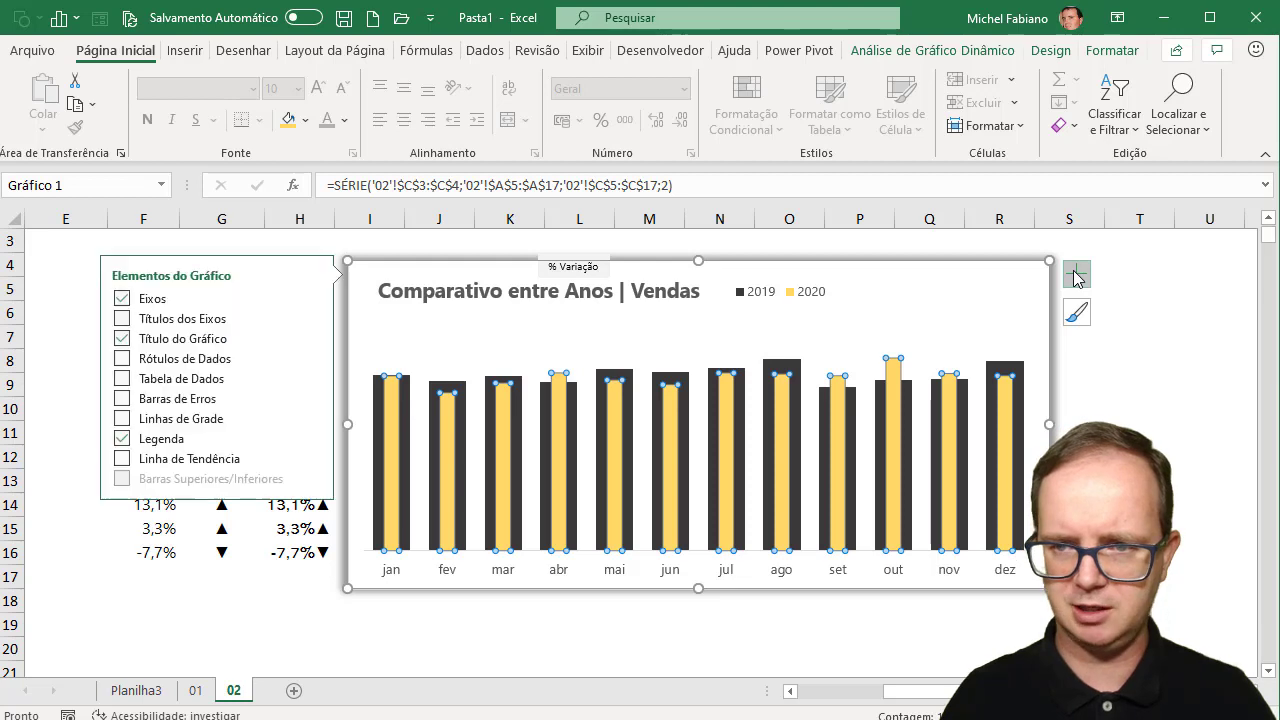
{"action": "left_click", "coordinate": [309, 358]}
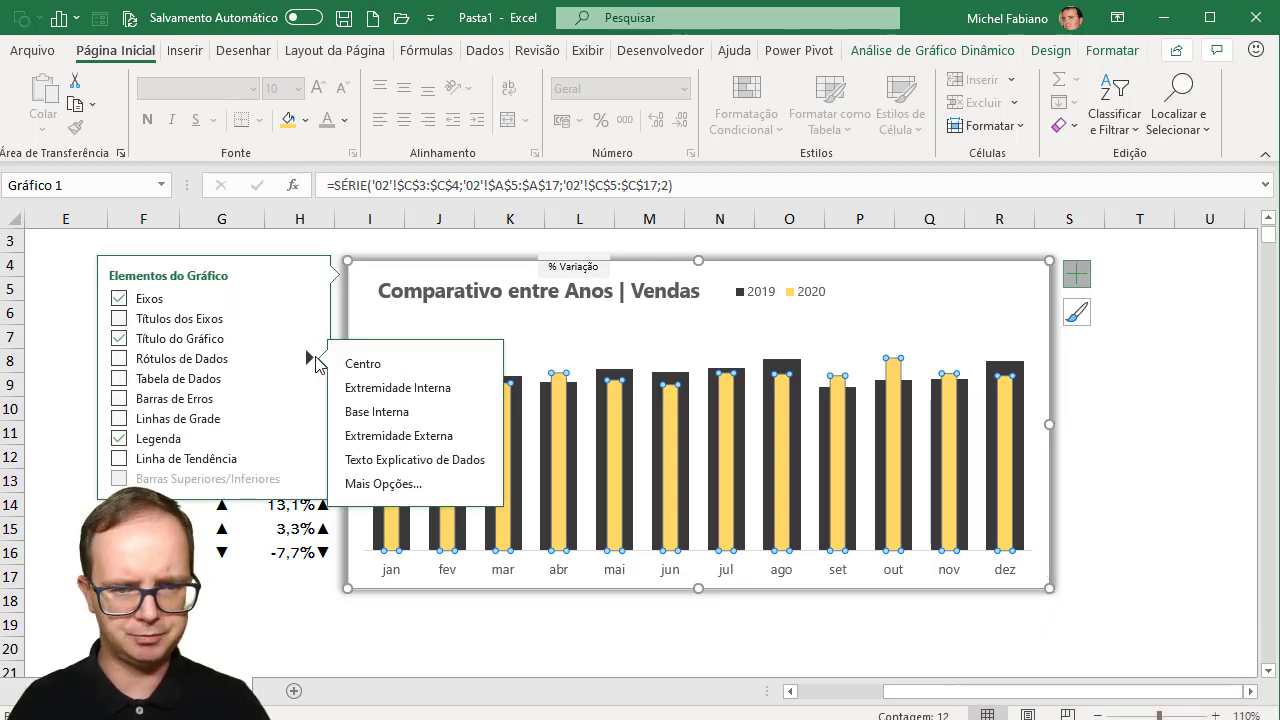
- Add data labels to the 2020 bars using Valor a Partir das Células H5:H16, with Valor unticked
{"action": "left_click", "coordinate": [379, 483]}
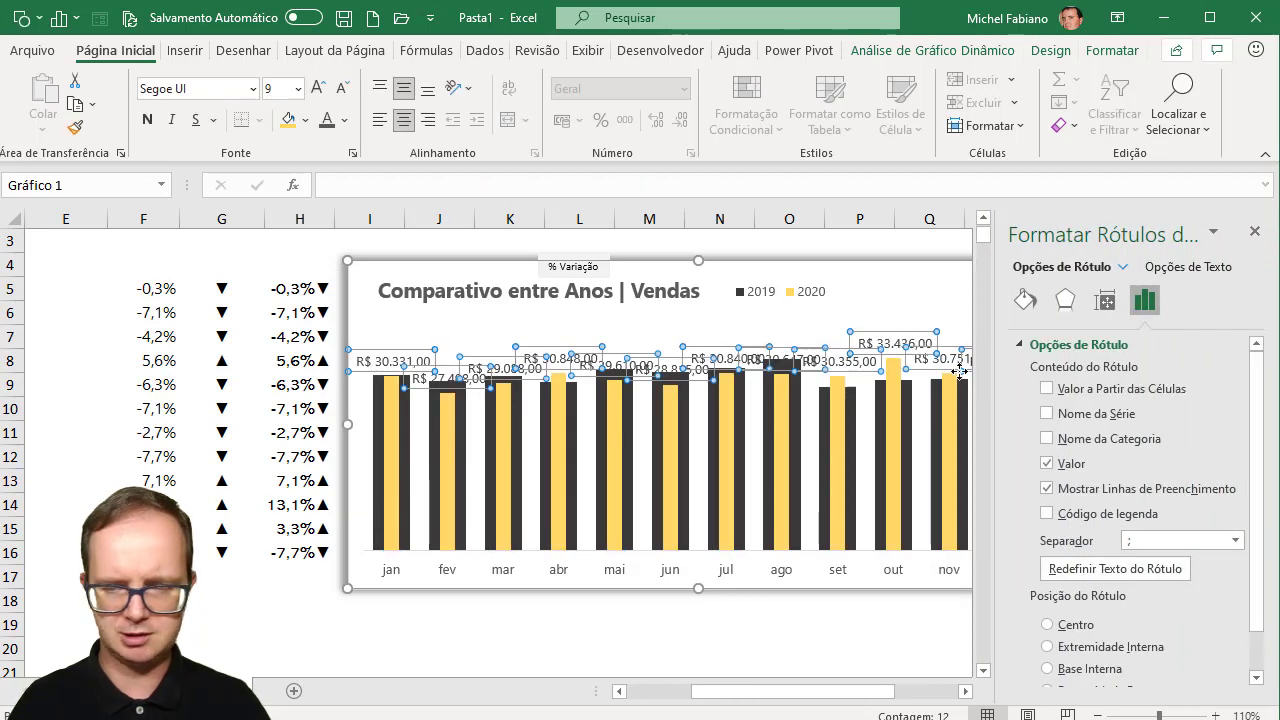
{"action": "left_click", "coordinate": [1047, 388]}
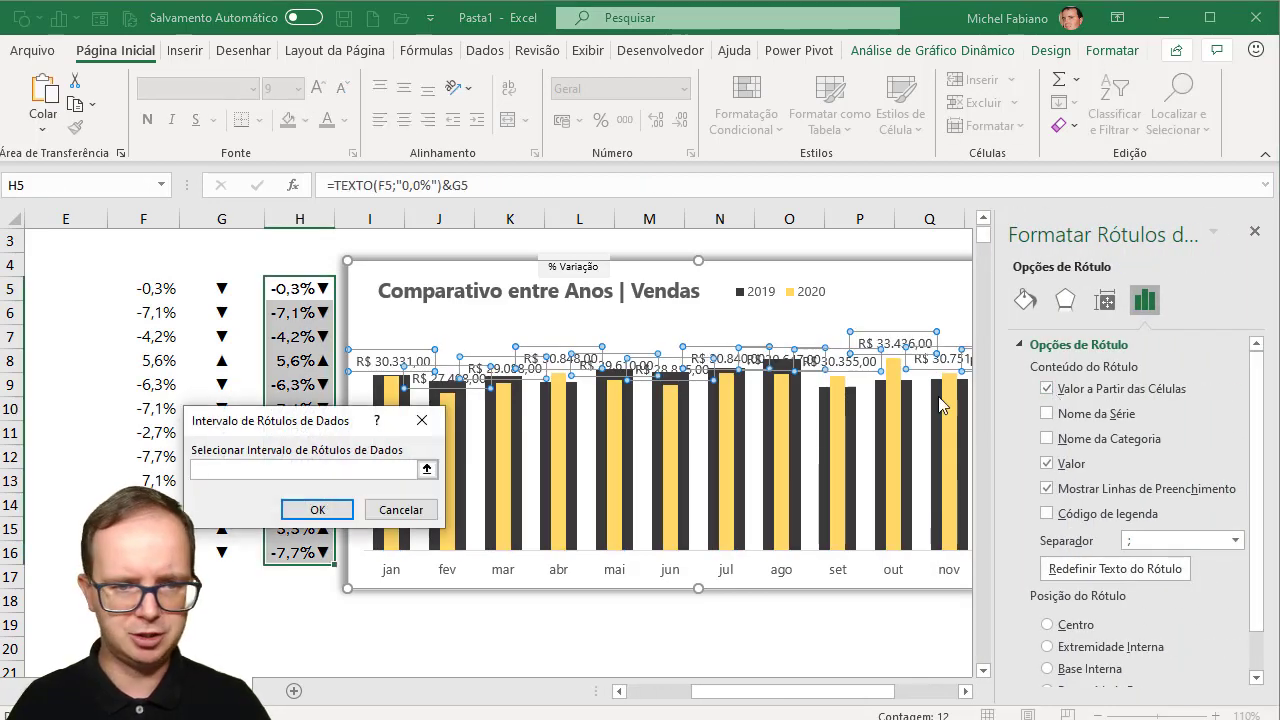
{"action": "left_click_drag", "start_coordinate": [302, 292], "coordinate": [297, 556]}
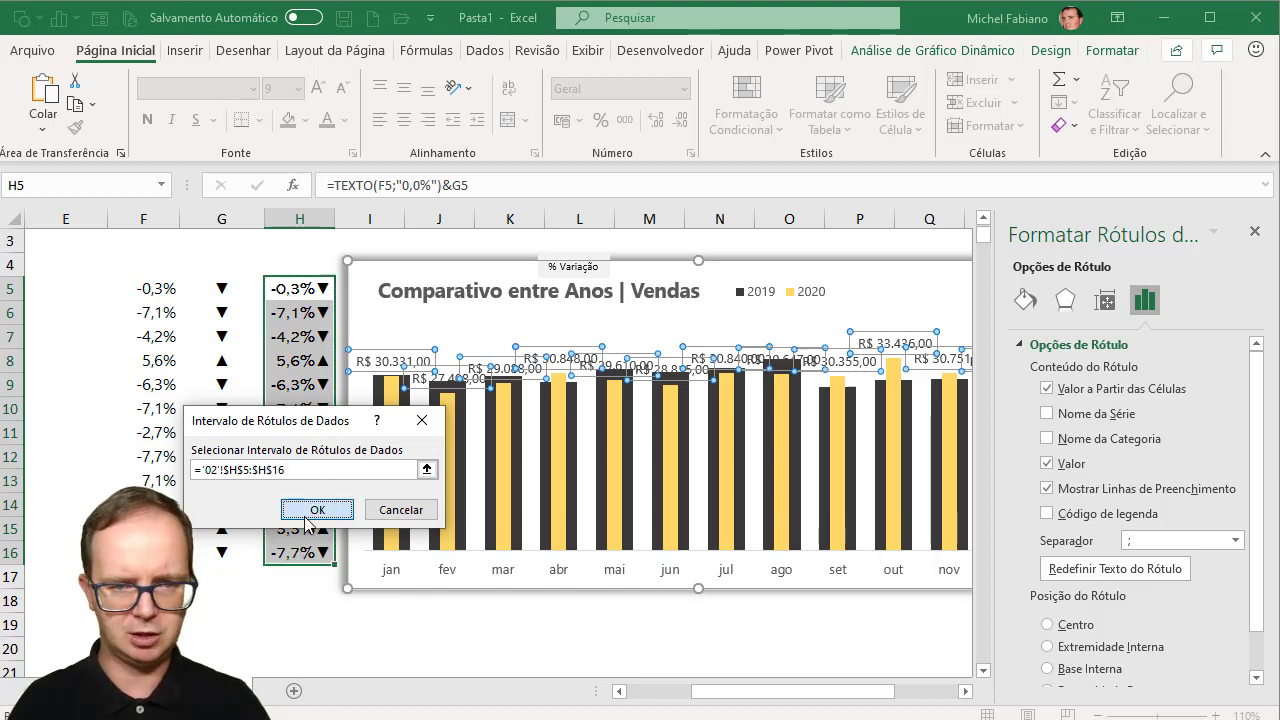
{"action": "left_click", "coordinate": [310, 515]}
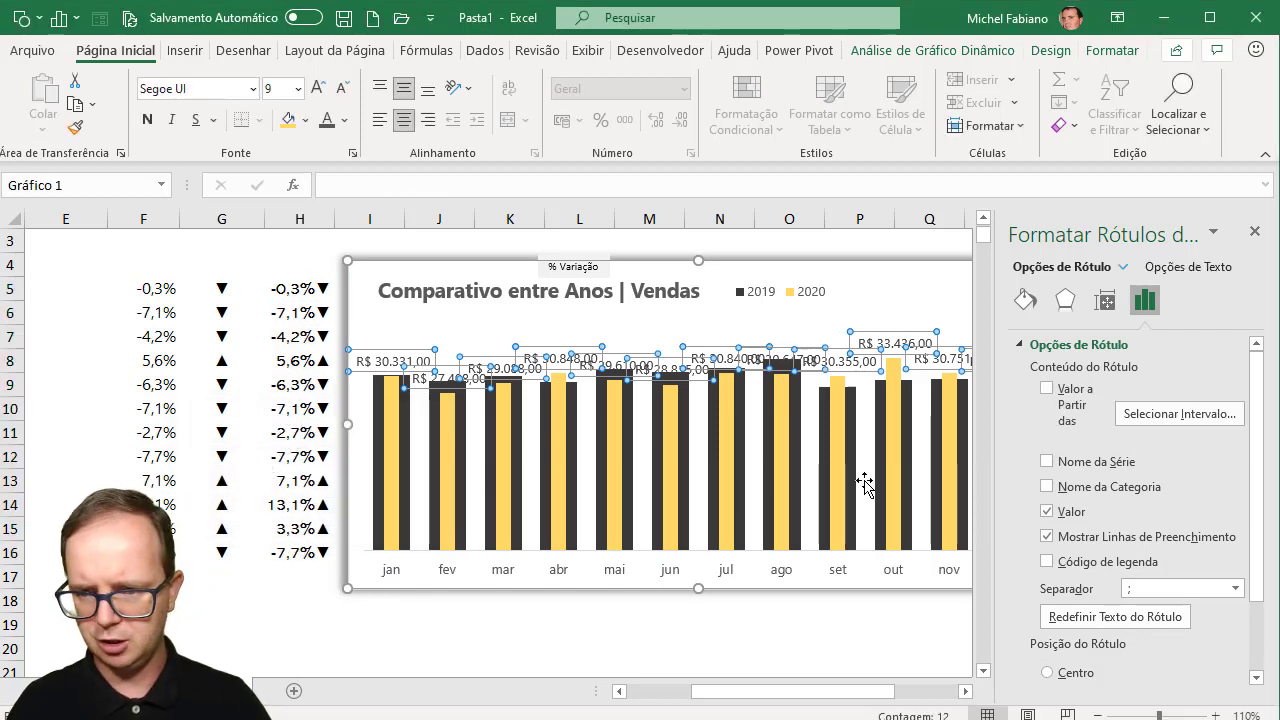
{"action": "left_click", "coordinate": [1047, 389]}
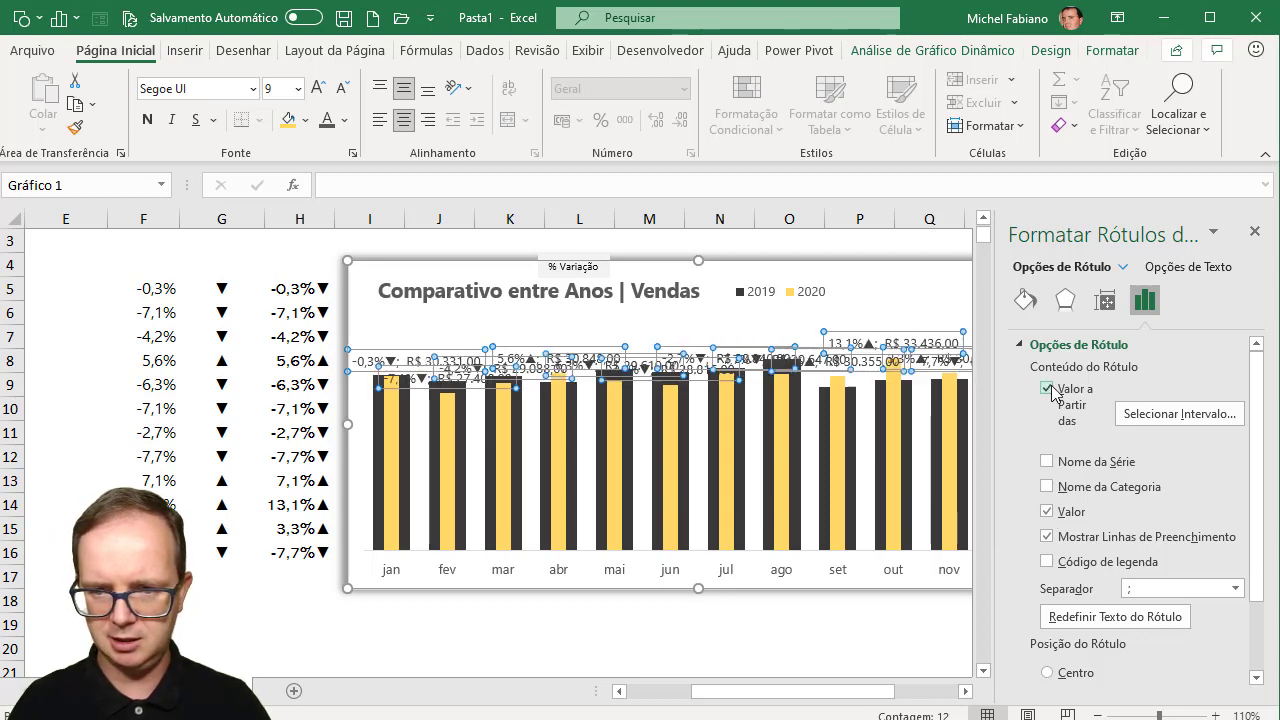
{"action": "left_click", "coordinate": [1047, 511]}
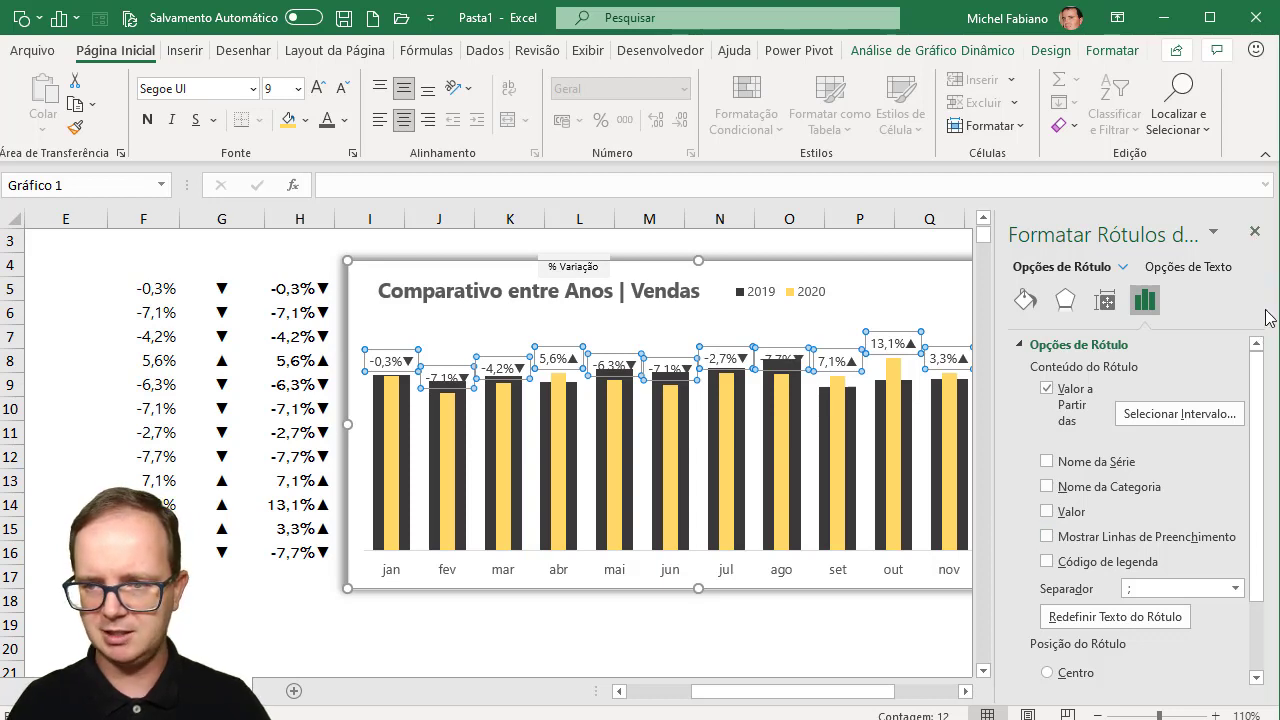
{"action": "left_click", "coordinate": [1255, 232]}
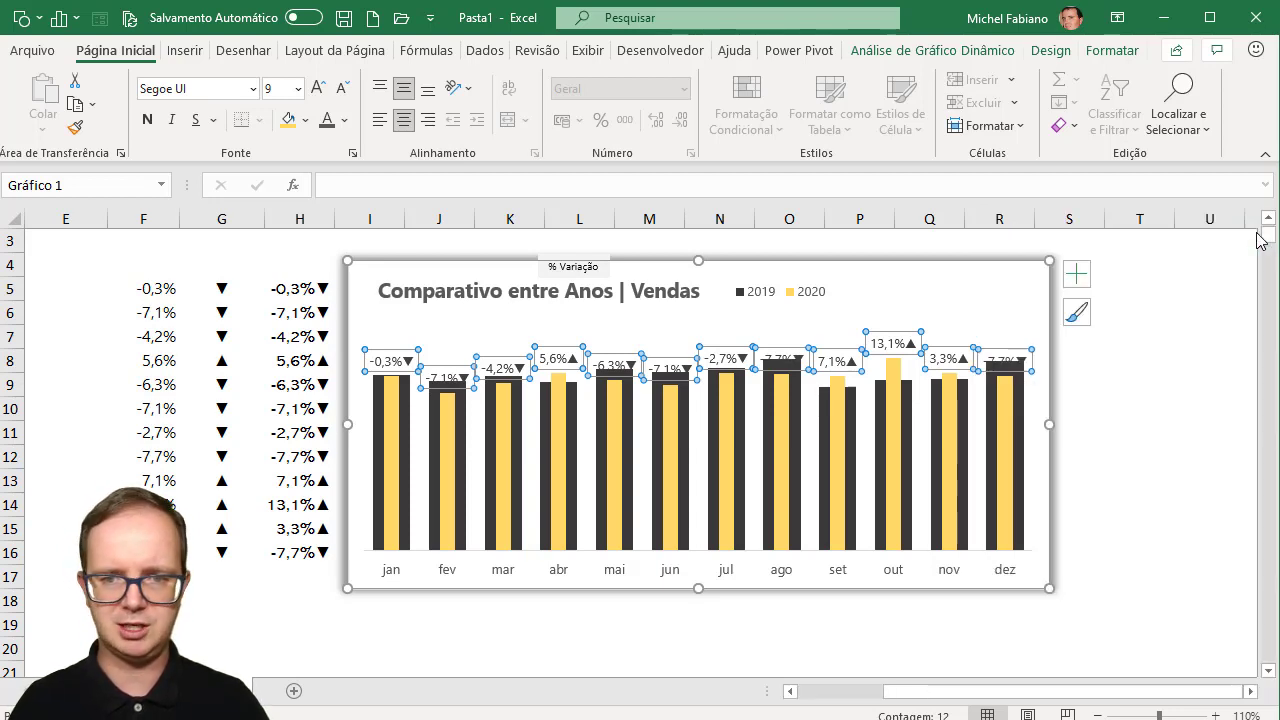
- Give the % variation data labels a light fill, widen the chart and shift it left beside the pivot table
{"action": "left_click", "coordinate": [306, 120]}
{"action": "left_click", "coordinate": [289, 233]}
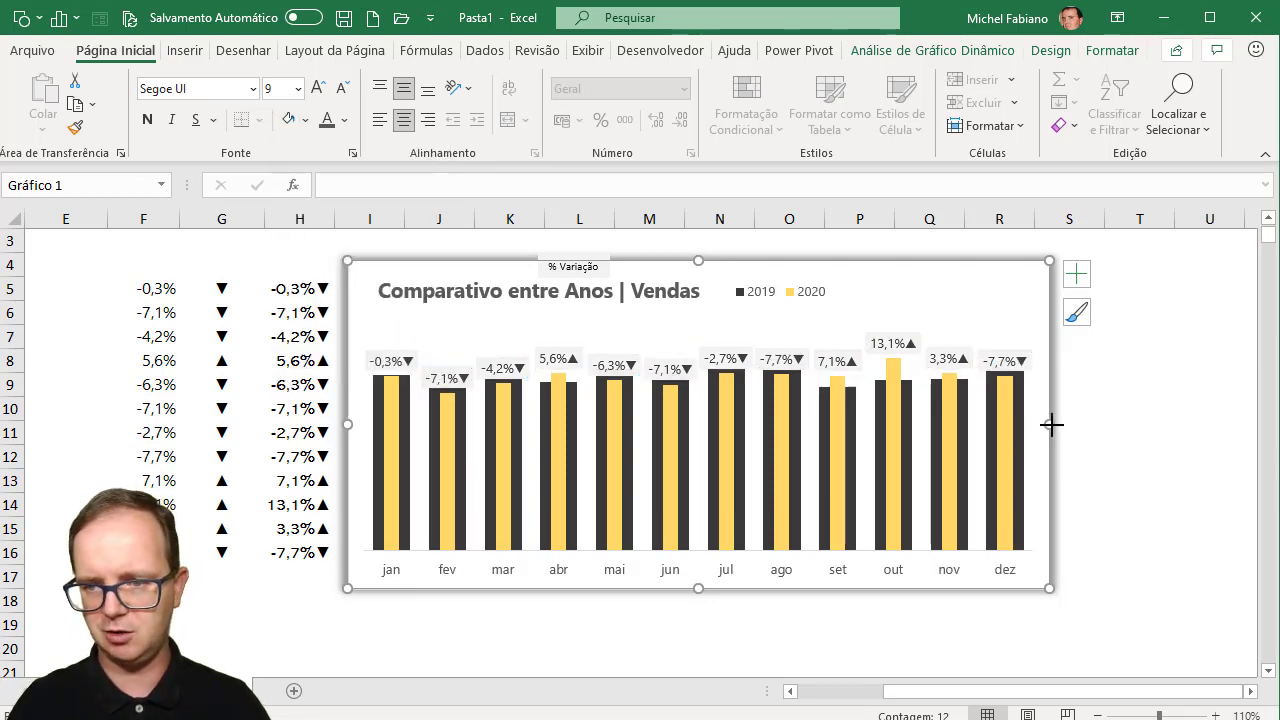
{"action": "left_click_drag", "start_coordinate": [1048, 424], "coordinate": [1112, 418]}
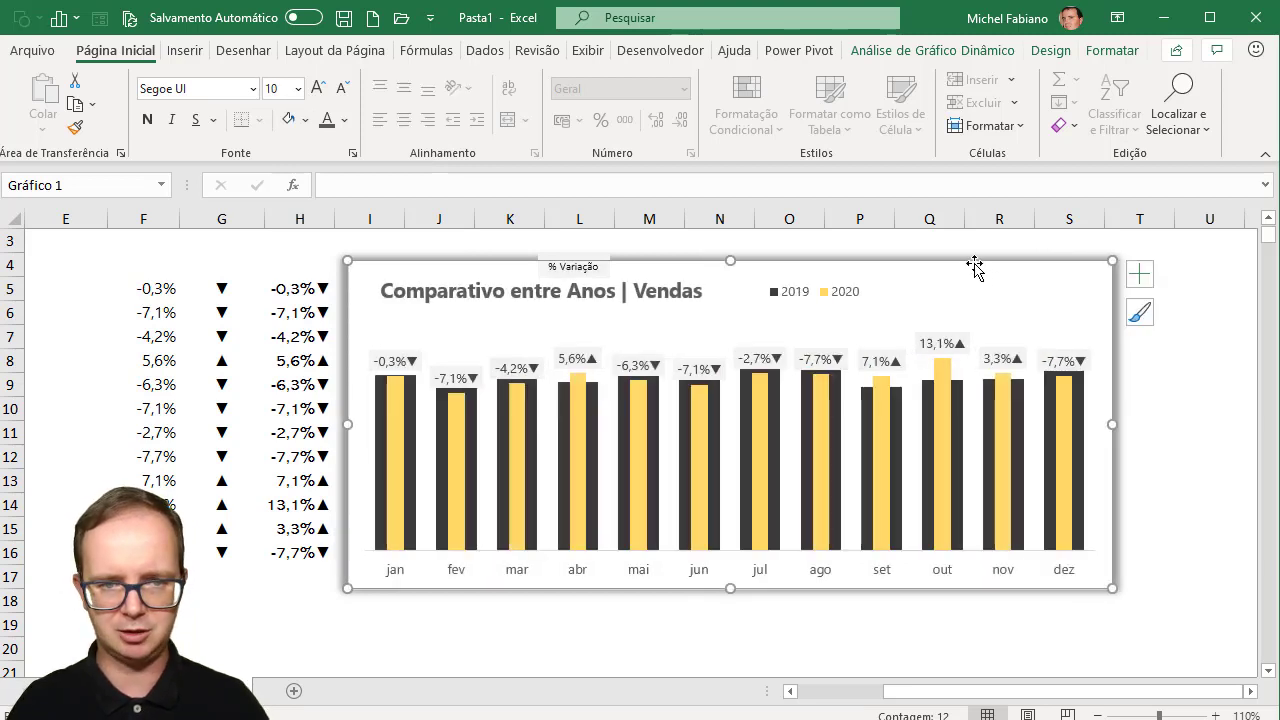
{"action": "left_click_drag", "start_coordinate": [974, 265], "coordinate": [670, 261]}
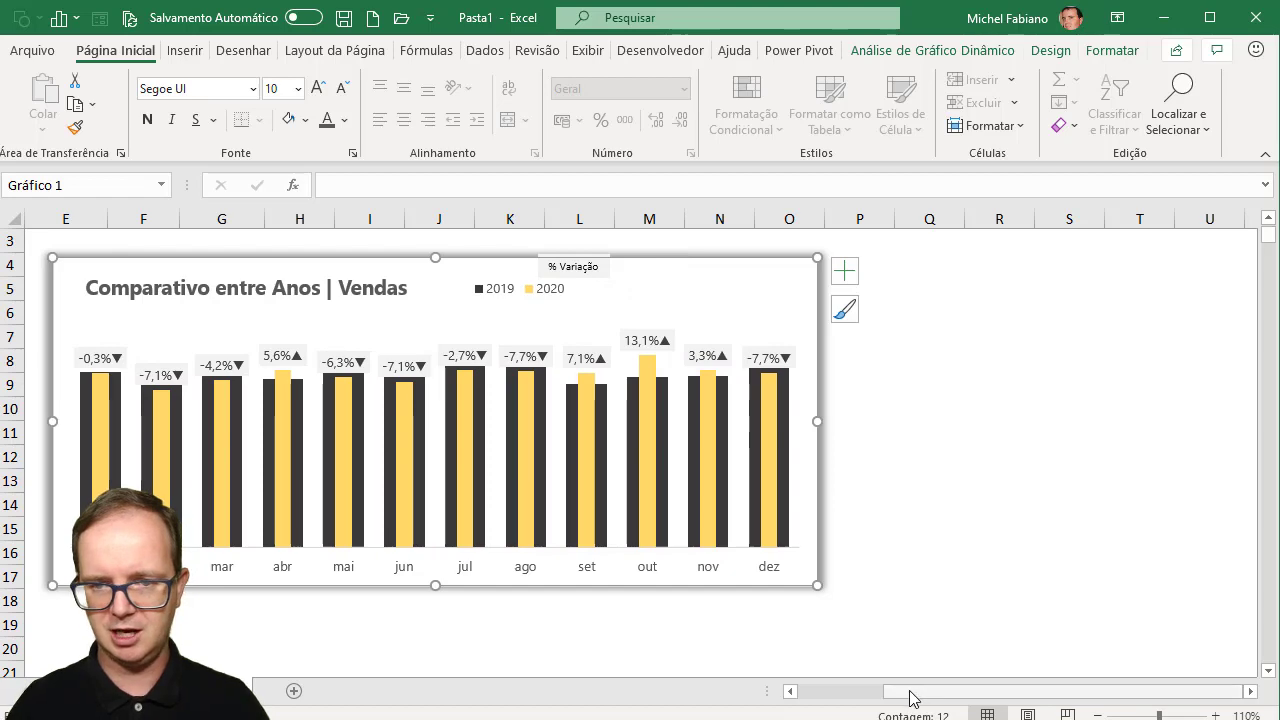
{"action": "left_click_drag", "start_coordinate": [912, 697], "coordinate": [872, 689]}
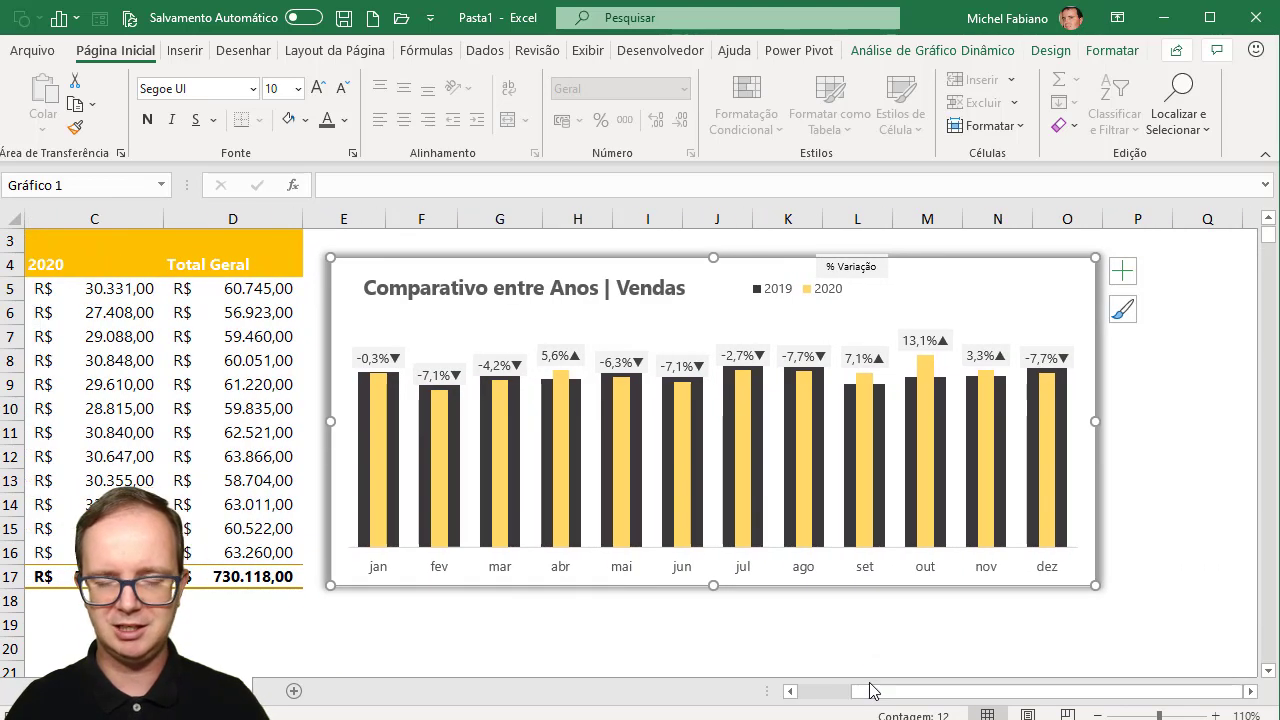
{"action": "left_click", "coordinate": [879, 271]}
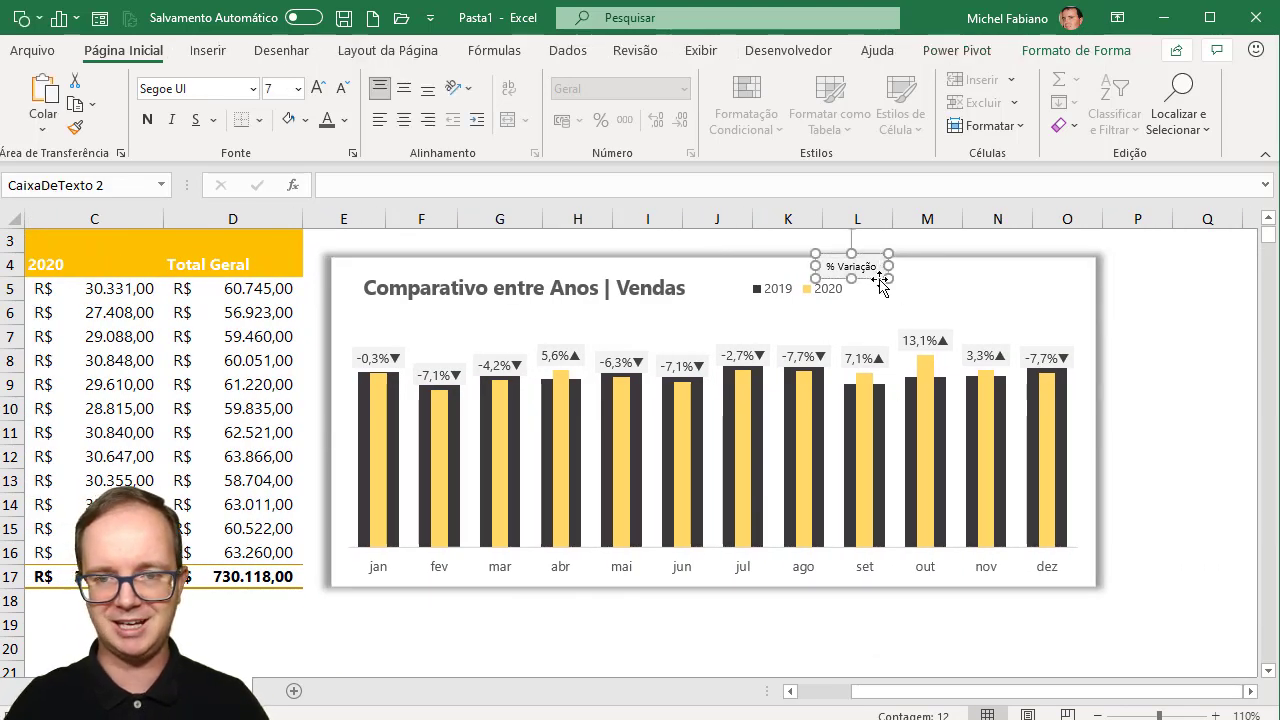
- Drop the '% Variação' caption right of the 2019 and 2020 legend entries, then deselect the chart
{"action": "mouse_move", "coordinate": [881, 284]}
{"action": "left_mouse_down"}
{"action": "mouse_move", "coordinate": [927, 300]}
{"action": "mouse_move", "coordinate": [916, 301]}
{"action": "left_mouse_up"}
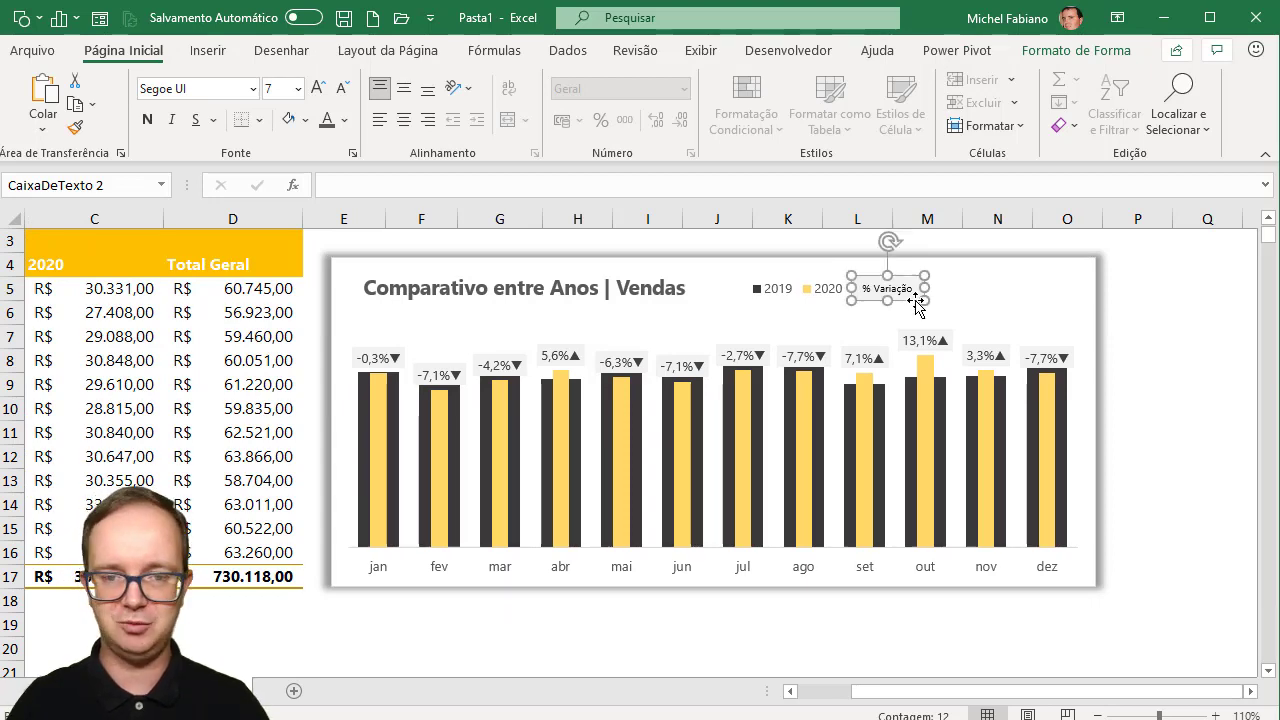
{"action": "left_click", "coordinate": [1114, 340]}
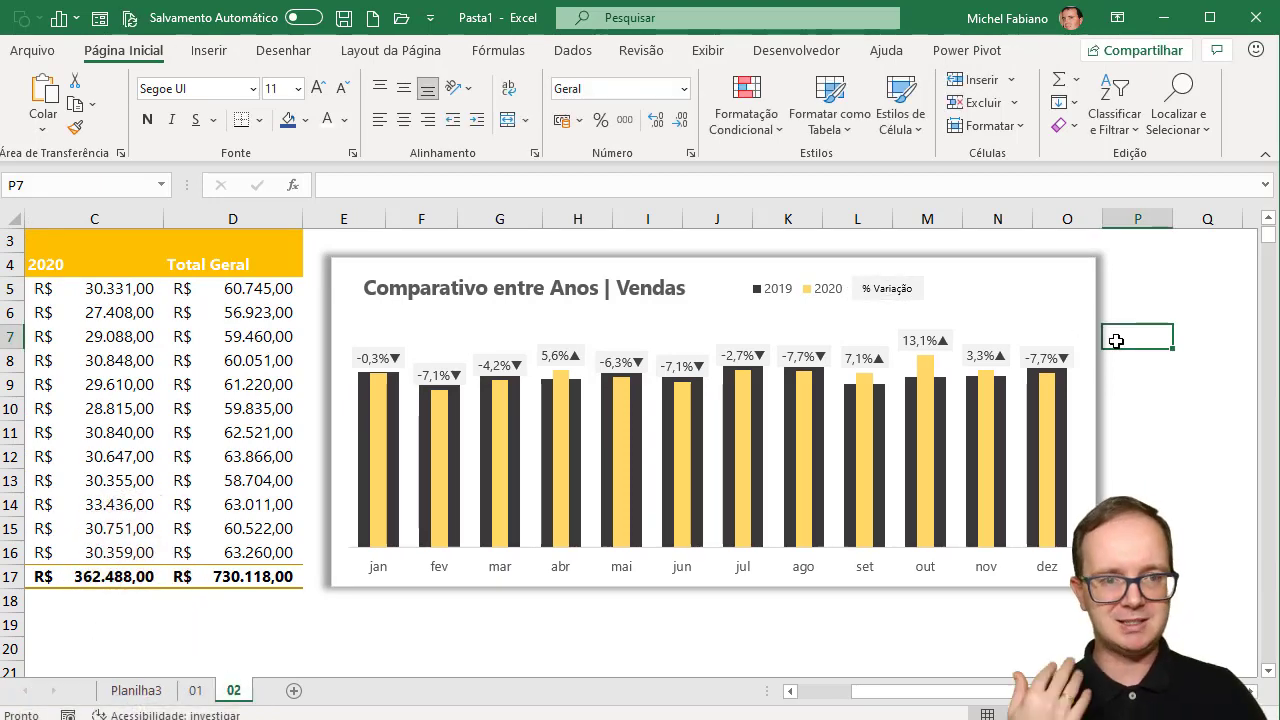